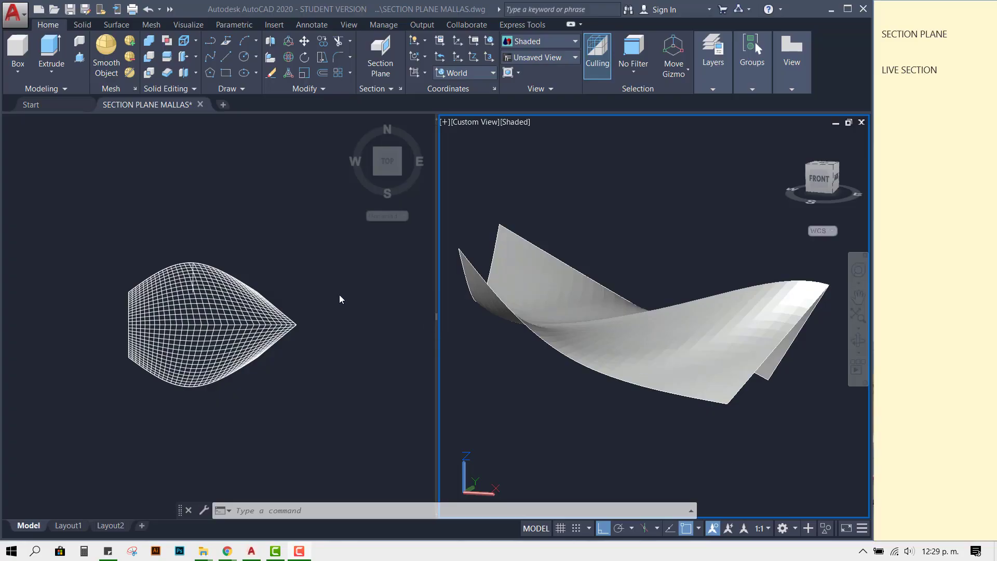
Make the Top 2D Wireframe viewport active and pan it to recentre the mesh.
click(318, 327)
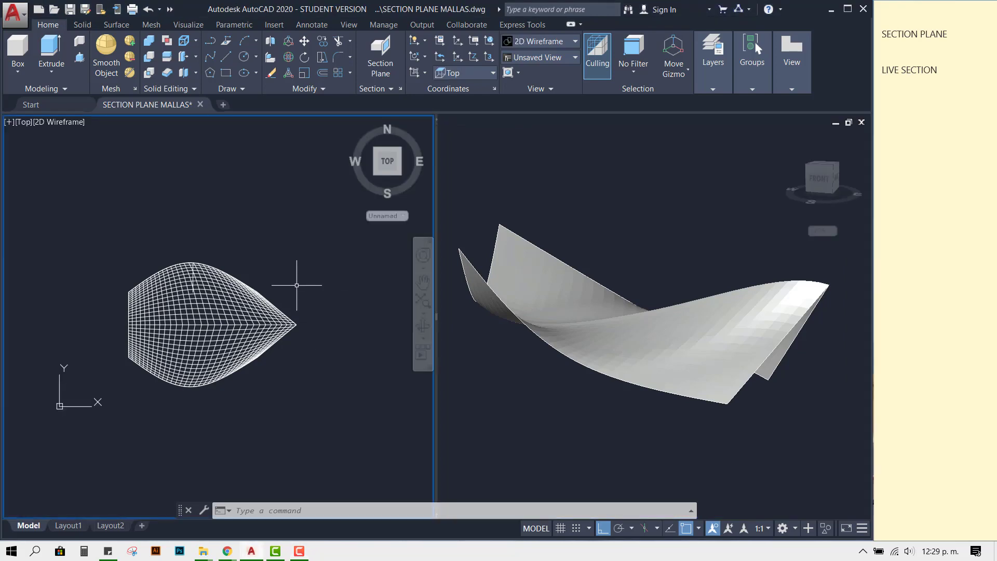
middle_drag(305, 304, 261, 278)
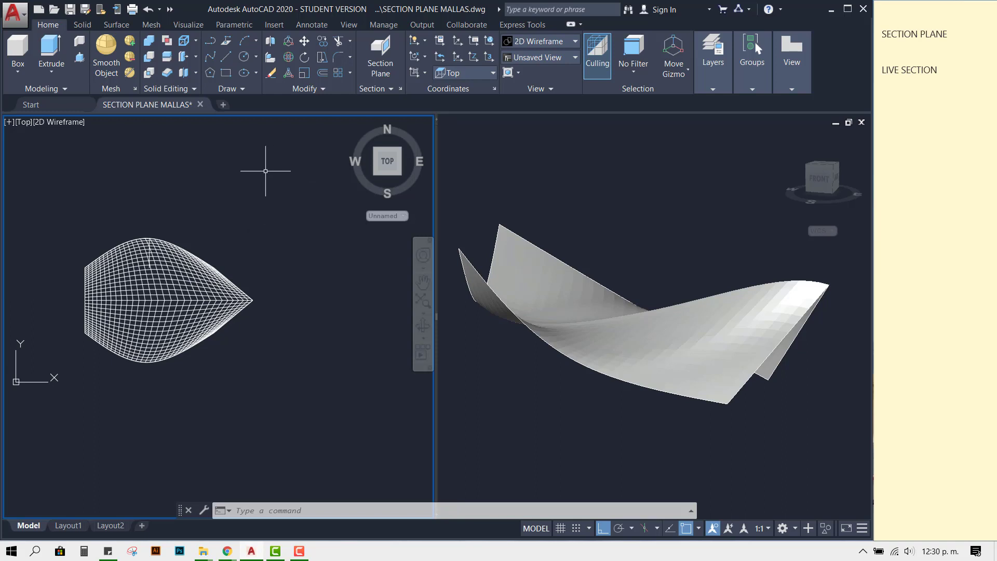
mouse_move(388, 161)
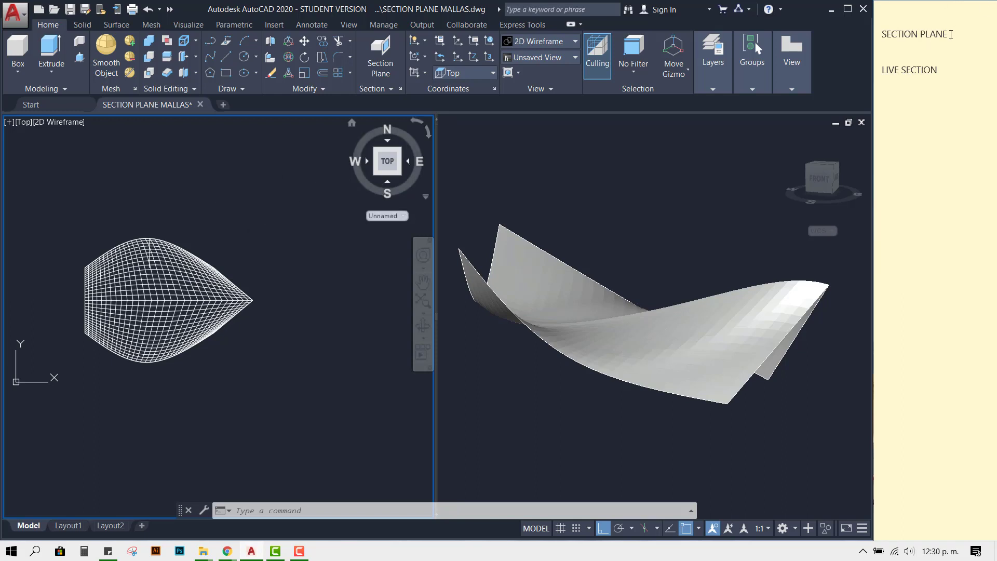
drag(951, 34, 904, 38)
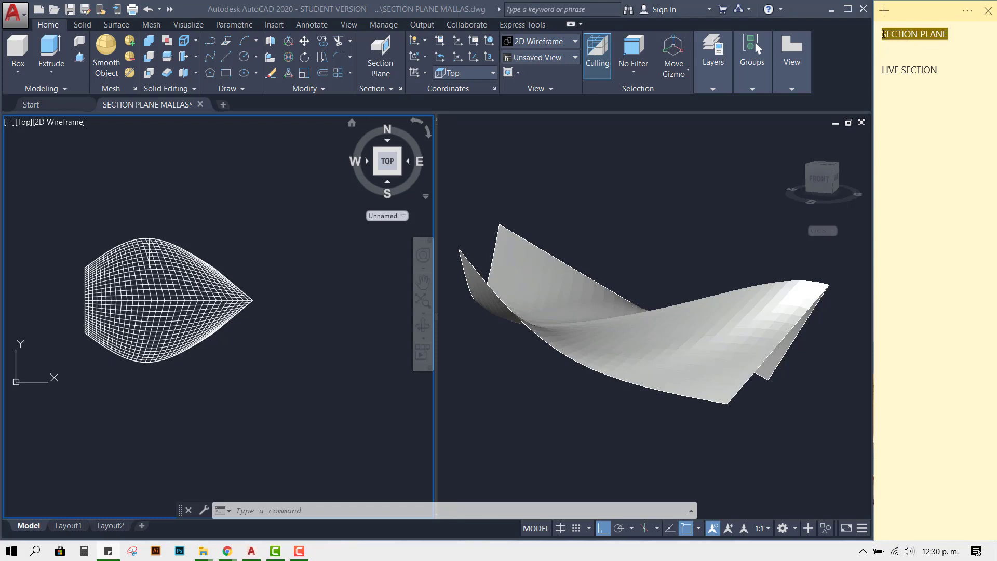
drag(940, 70, 882, 70)
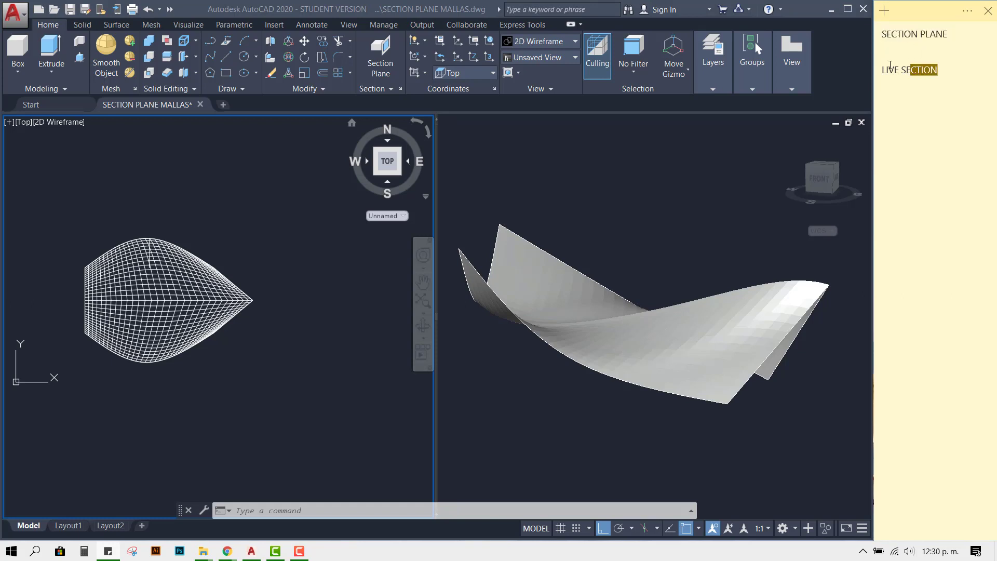
click(251, 234)
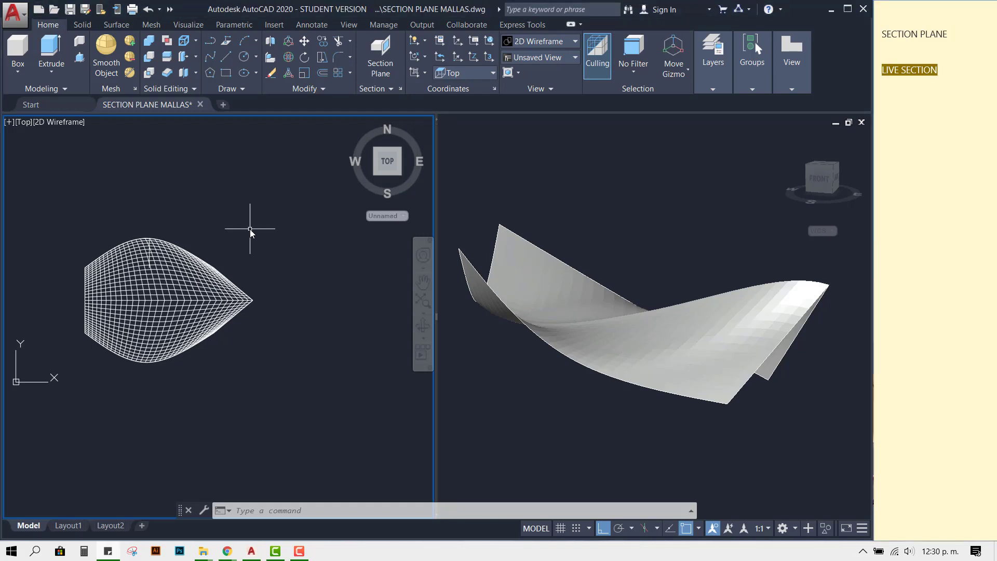
middle_drag(192, 236, 208, 242)
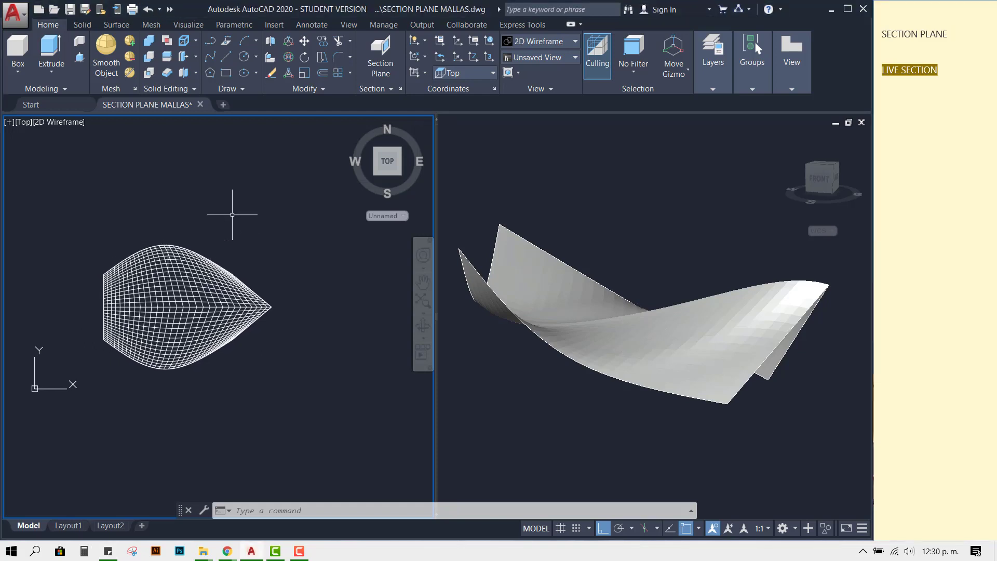
Draw a vertical section plane across the left end of the mesh in the top view.
click(386, 61)
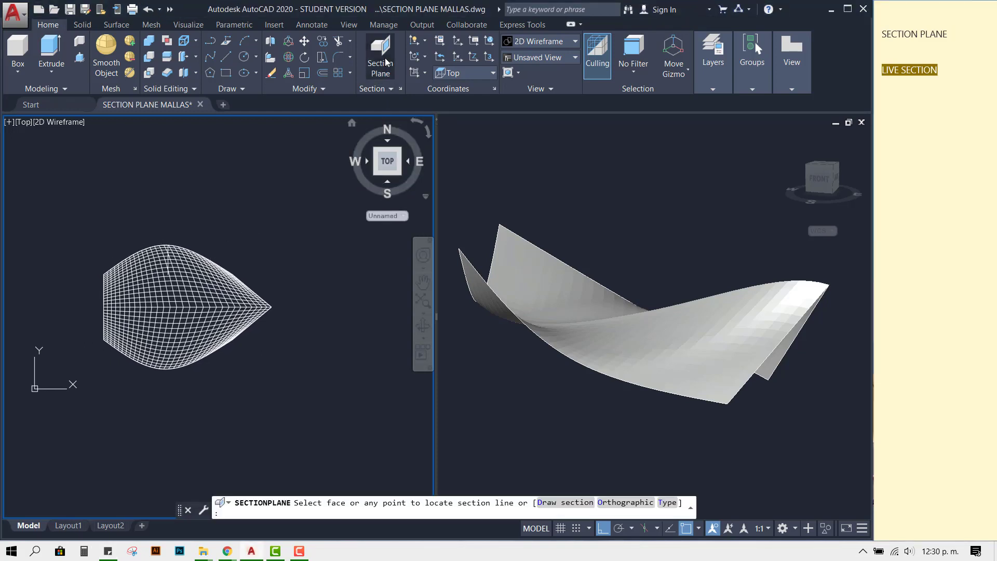
click(113, 235)
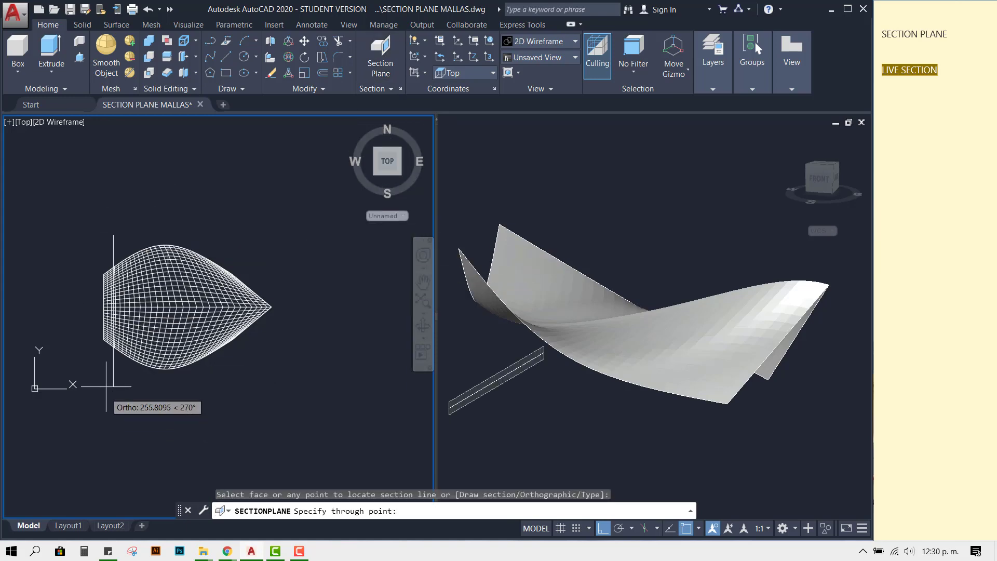
click(109, 374)
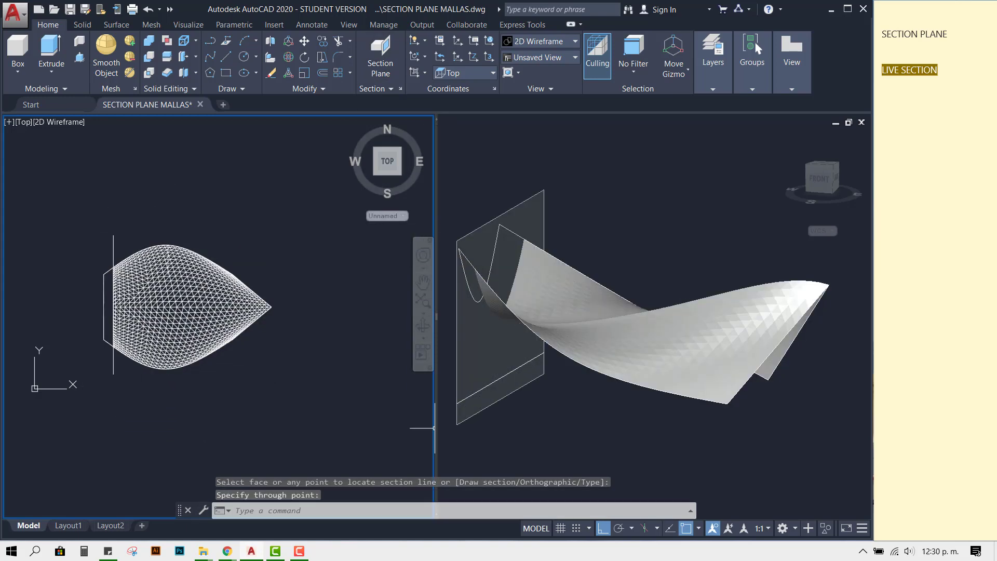
Make the shaded 3D viewport active and pan it to frame the mesh and plane.
click(534, 446)
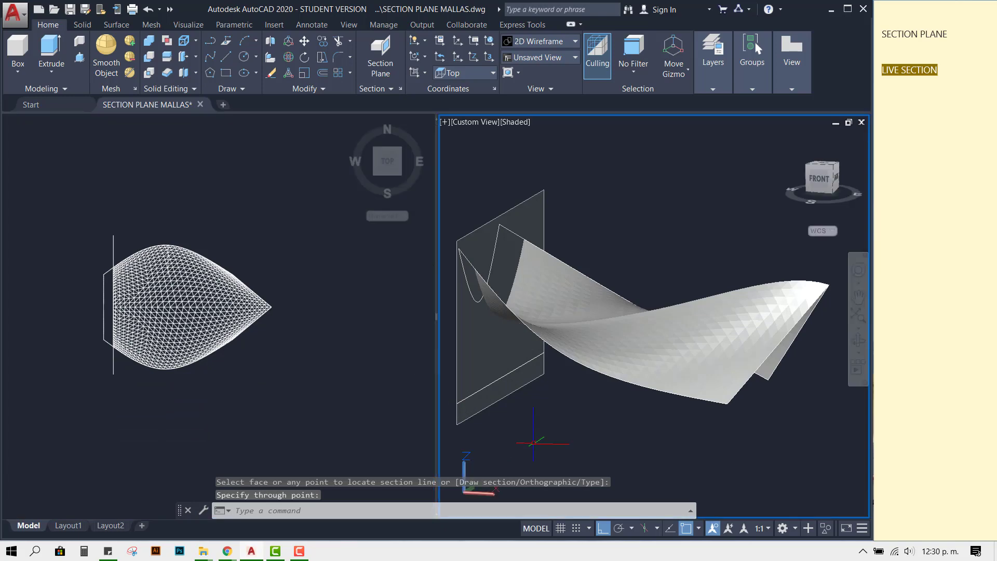
click(161, 400)
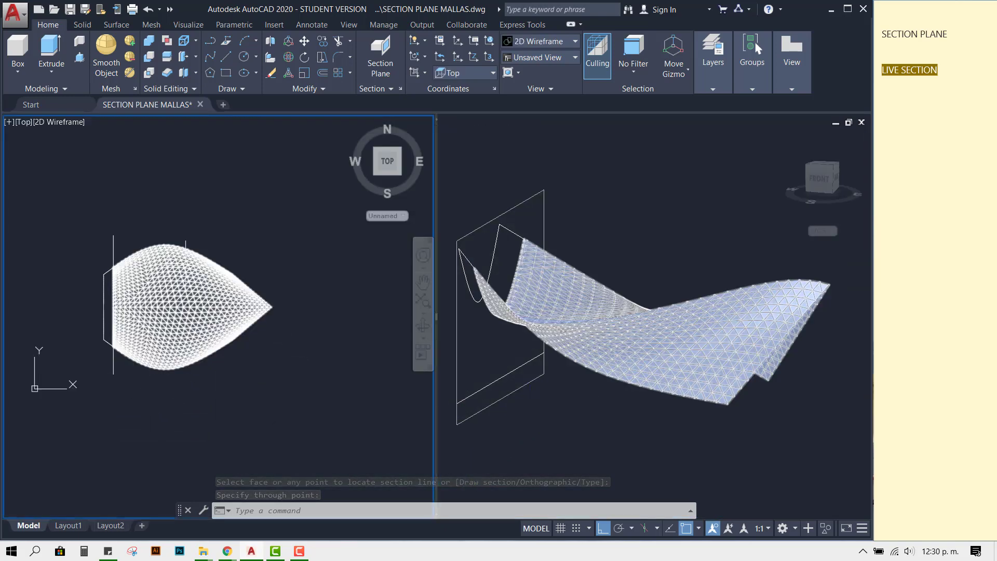
click(558, 396)
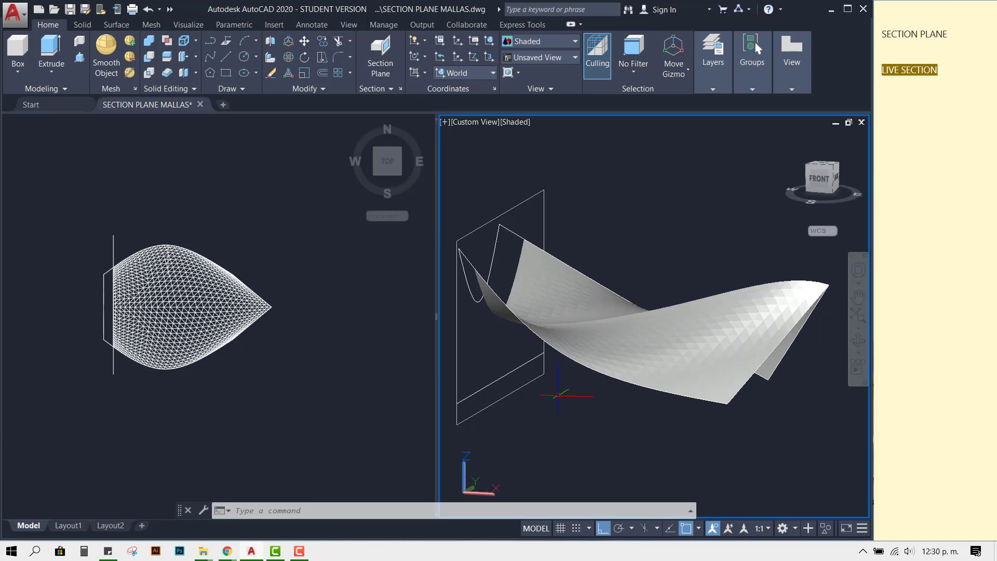
mouse_move(562, 394)
middle_down()
mouse_move(603, 354)
mouse_move(647, 382)
mouse_move(619, 382)
mouse_move(530, 308)
middle_up()
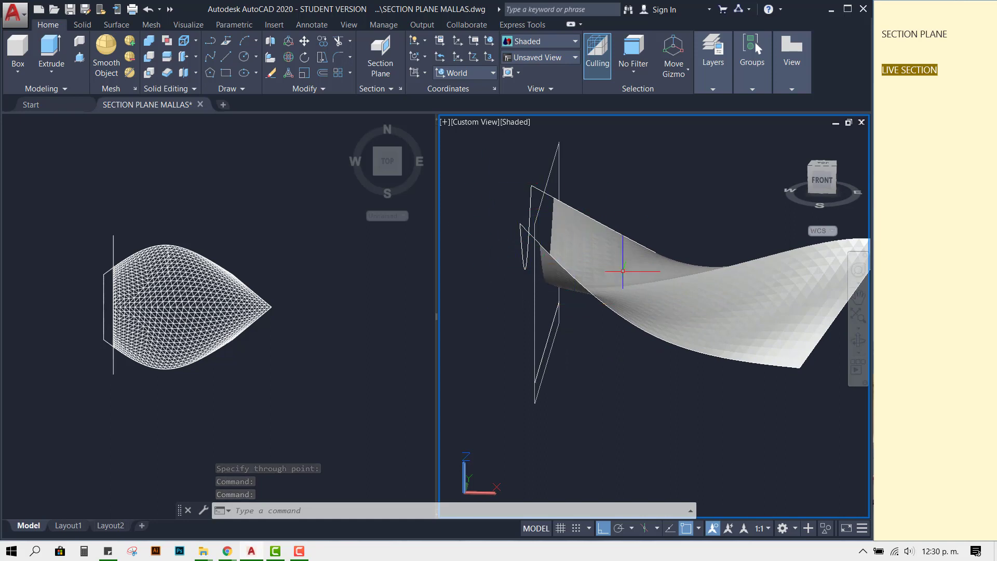
Turn on Live Section for the section plane from the expanded Section panel.
click(389, 90)
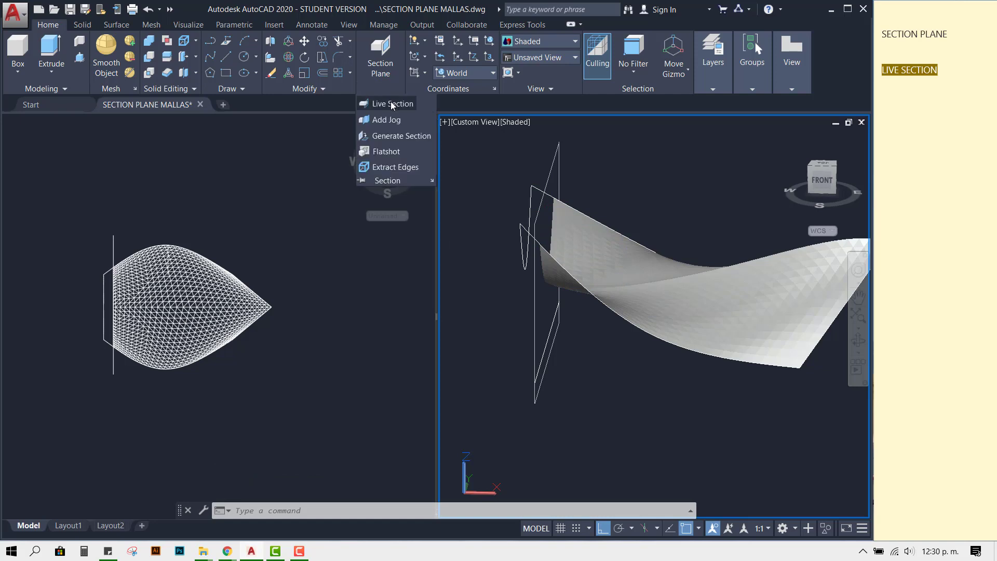
click(391, 103)
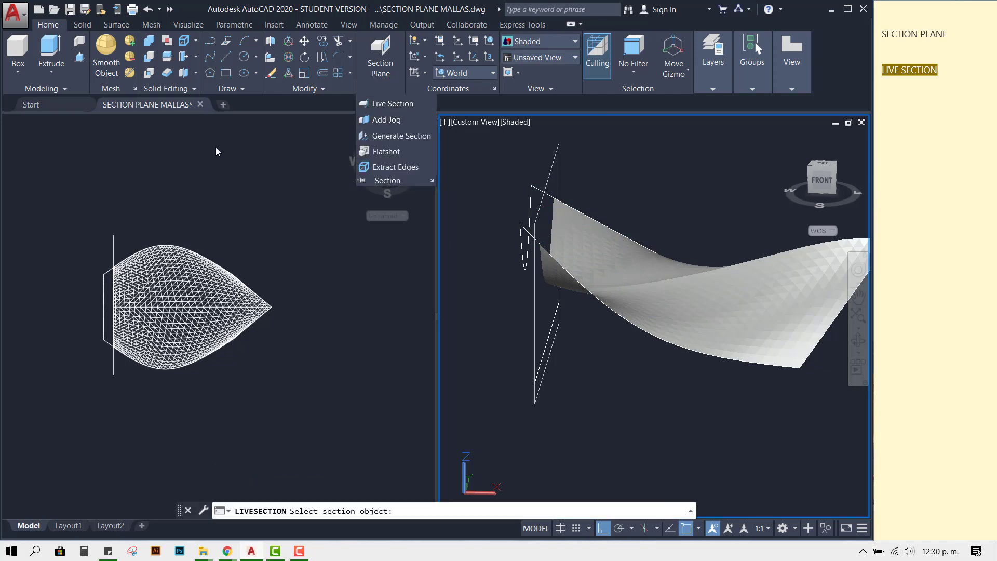
click(114, 245)
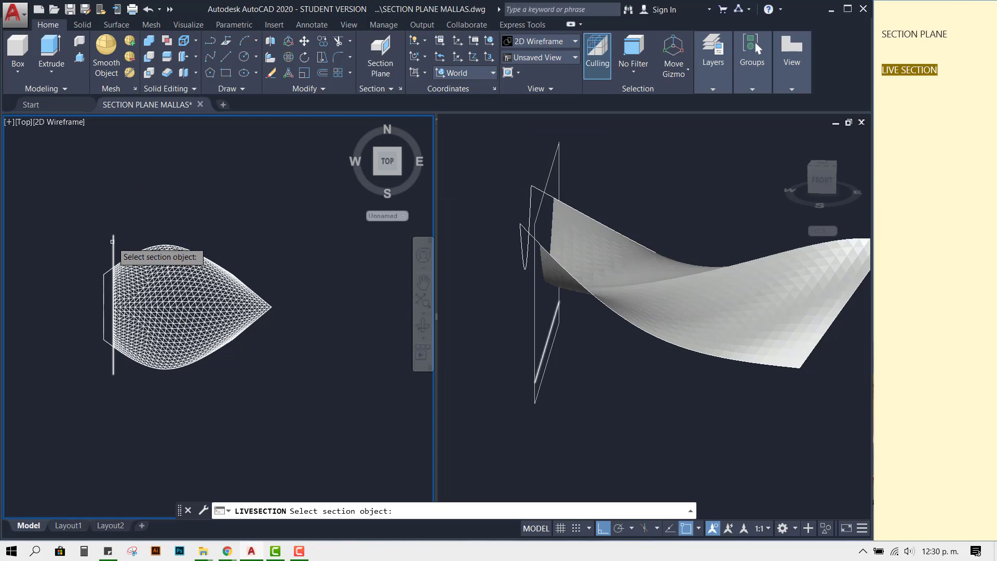
click(114, 244)
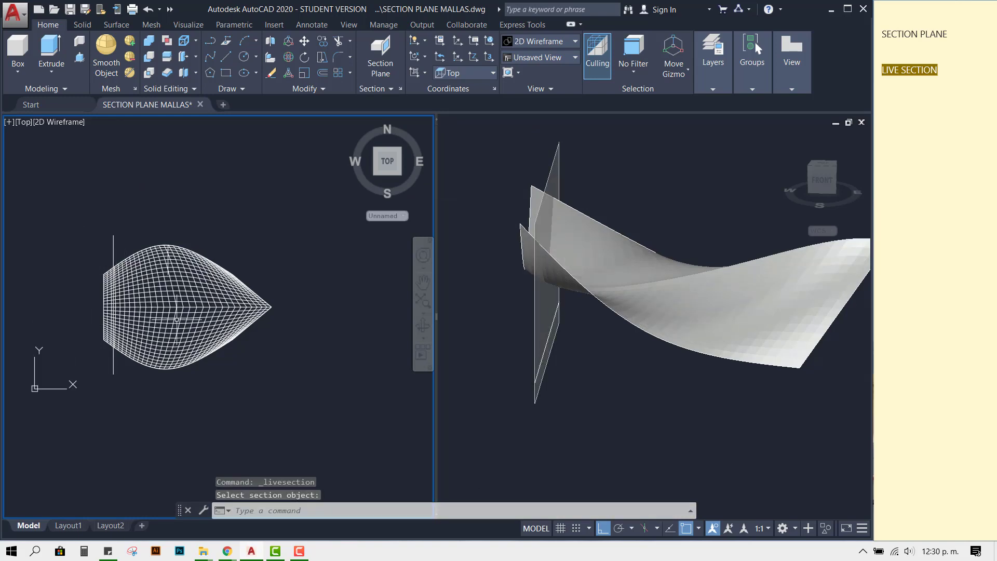
shift+middle_drag(167, 368, 227, 338)
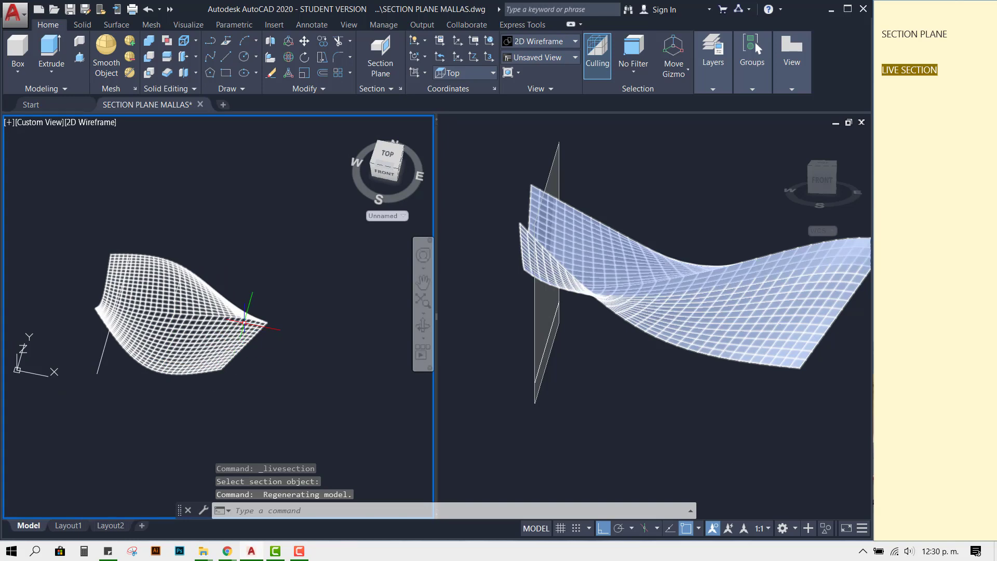
Restore the World plan view with PLAN and adjust the zoom.
text(plan)
key(Return)
text(w)
key(Return)
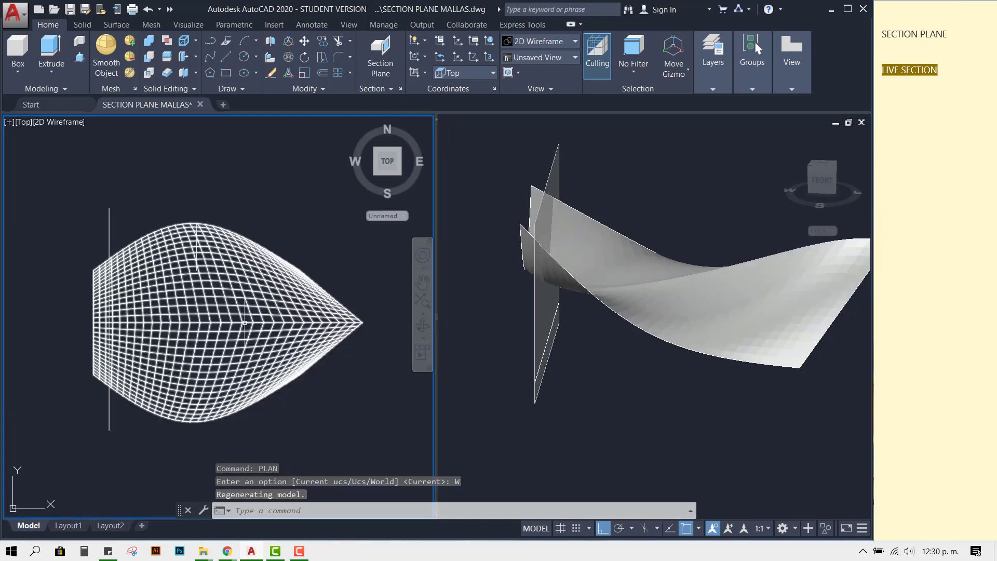
scroll(245, 323, down, 3)
scroll(245, 323, up, 2)
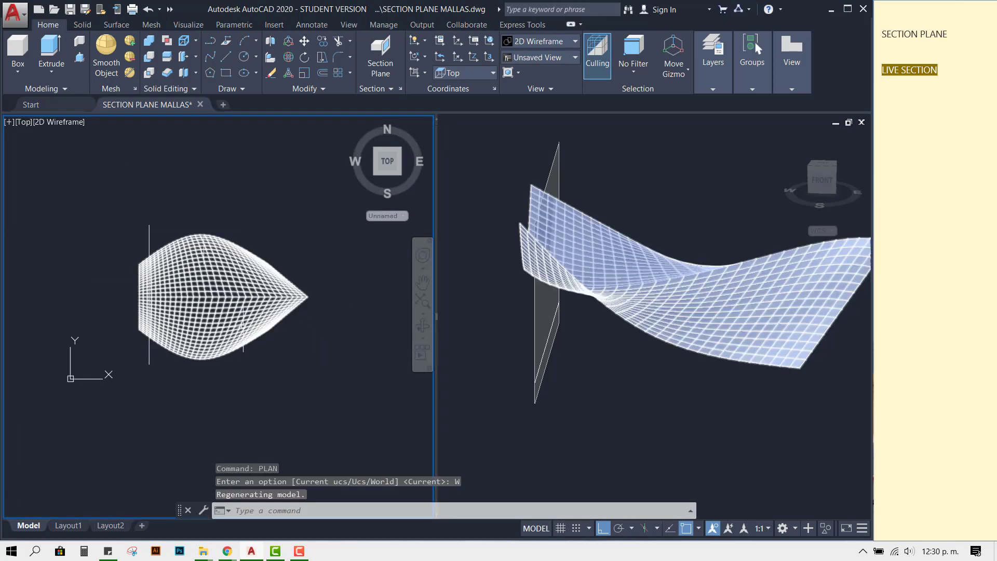
Copy the section plane to 30, 60 and 90 units along the mesh.
text(copy)
key(Return)
click(186, 418)
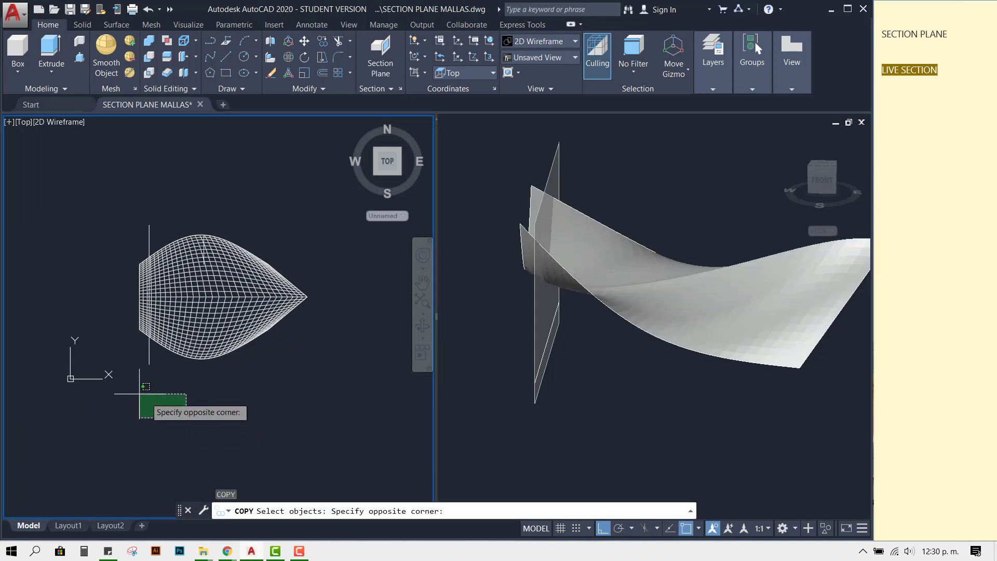
click(140, 345)
key(Return)
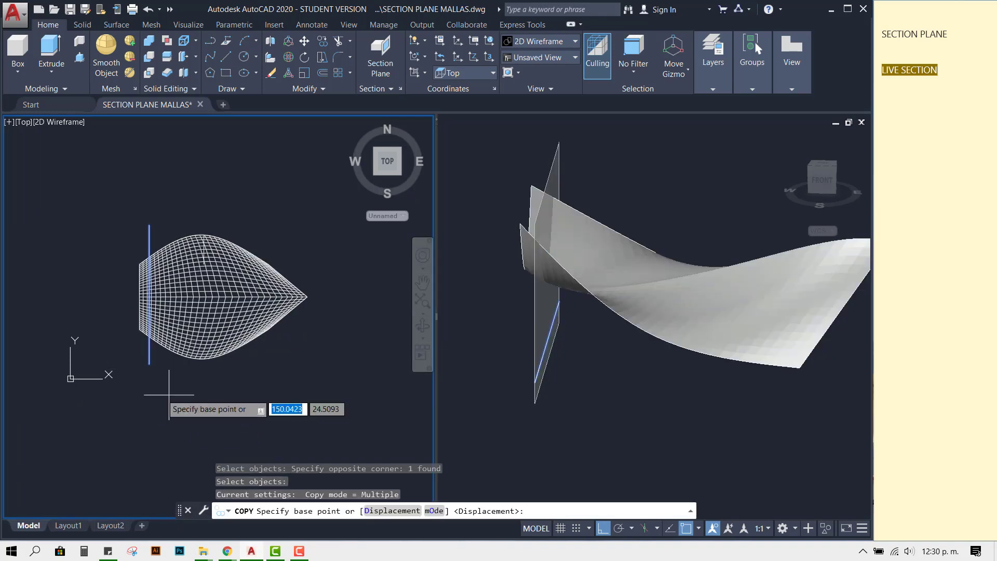
click(197, 399)
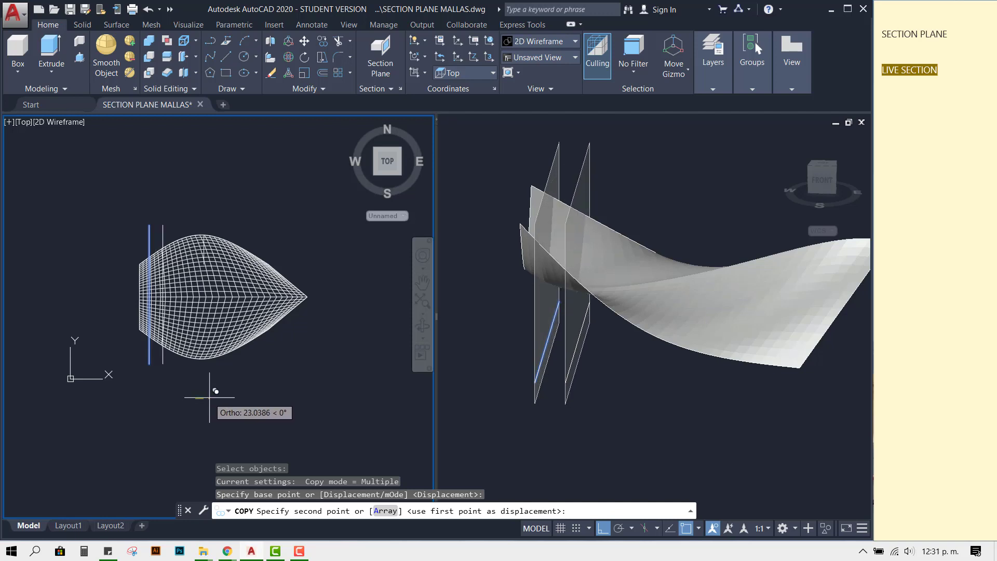
text(30)
key(Return)
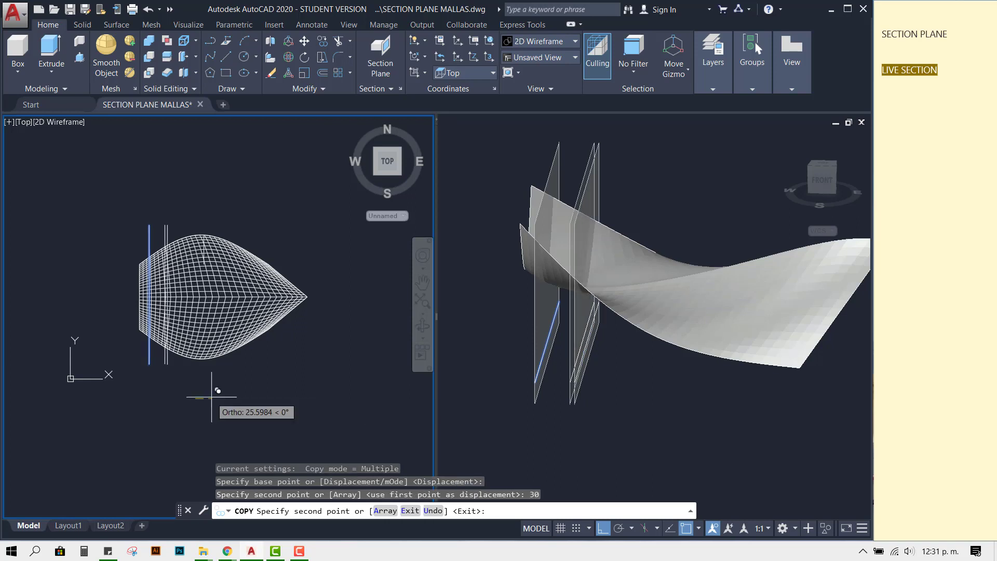
text(6)
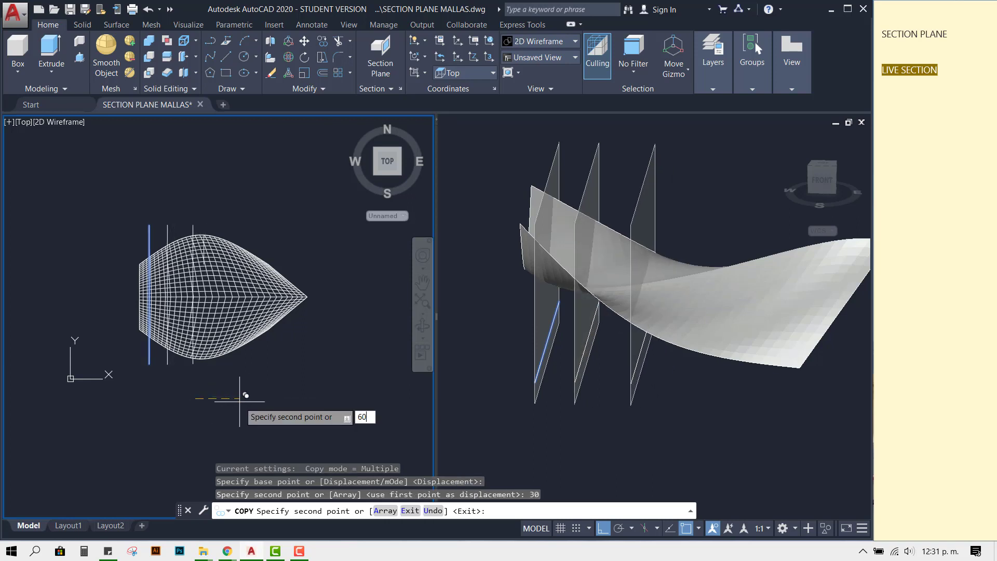
text(0)
key(Return)
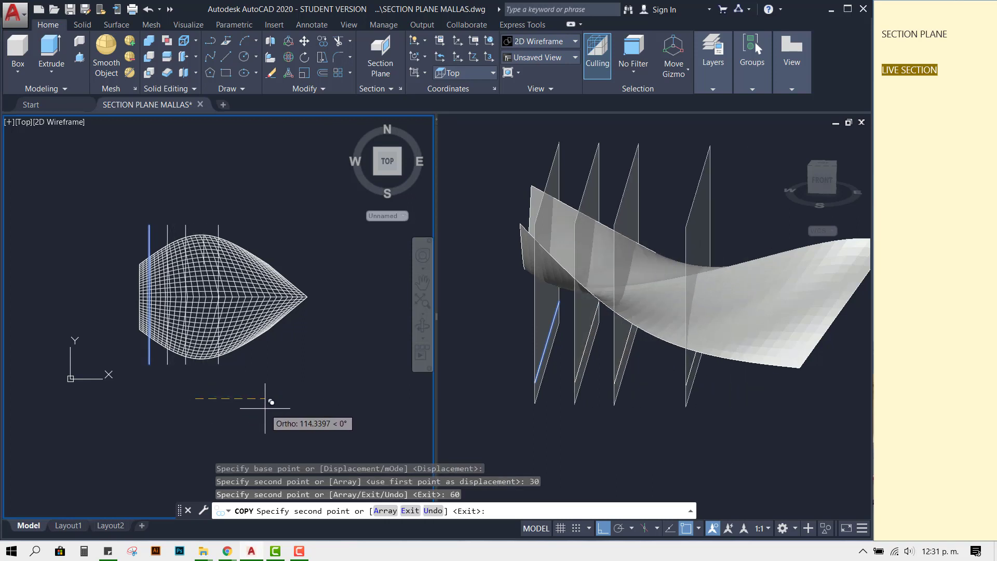
text(90)
key(Return)
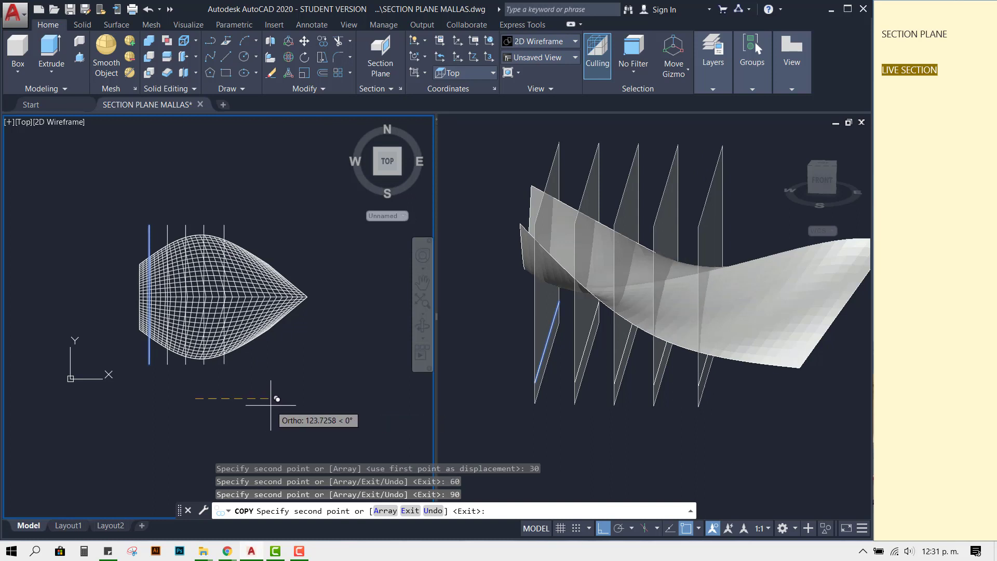
Add more section plane copies at 120 and 150 units, plus one on screen.
text(120)
key(Return)
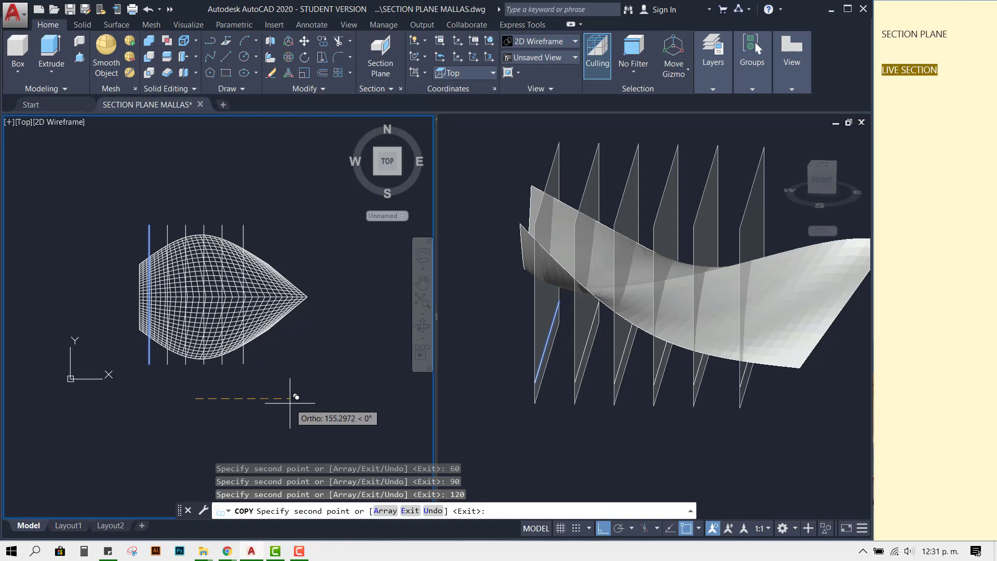
text(150)
key(Return)
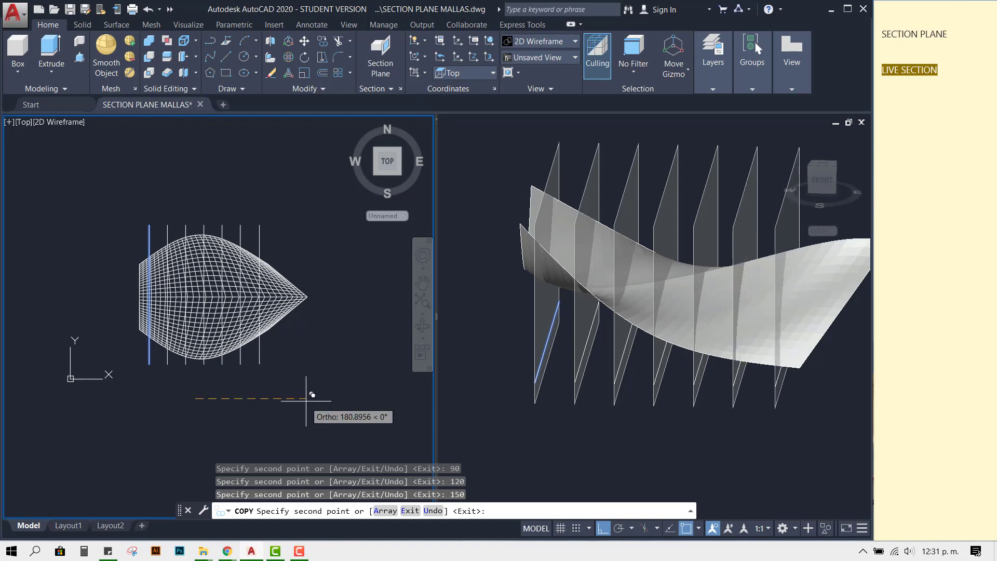
text(180)
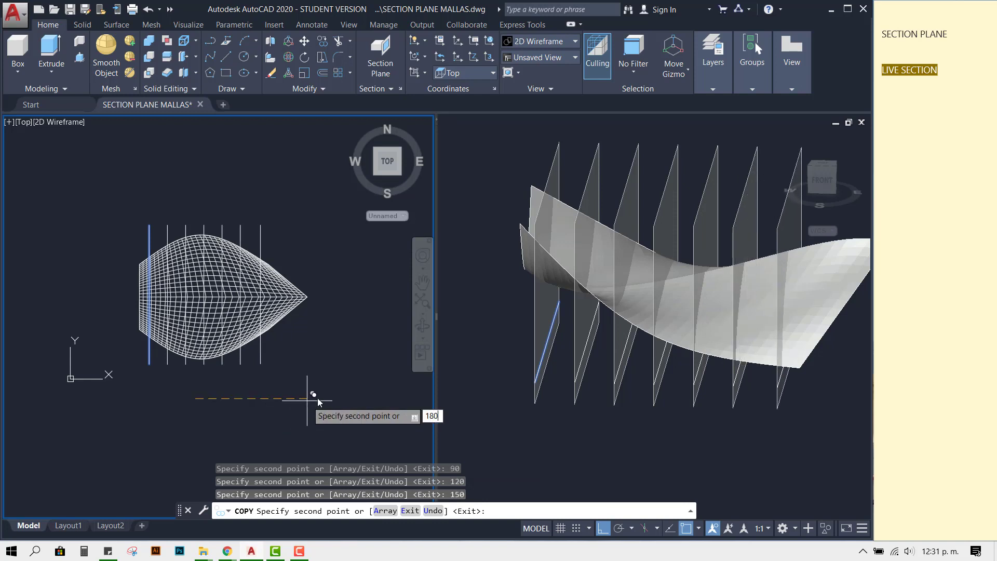
click(270, 343)
key(Return)
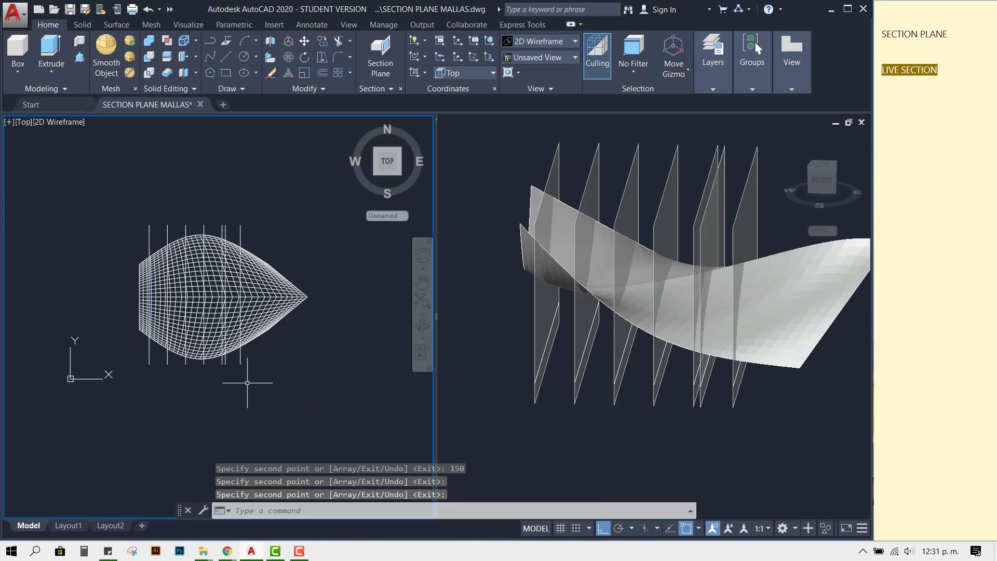
Window-select and delete the two rightmost stray section planes.
scroll(246, 378, up, 2)
click(256, 366)
click(232, 352)
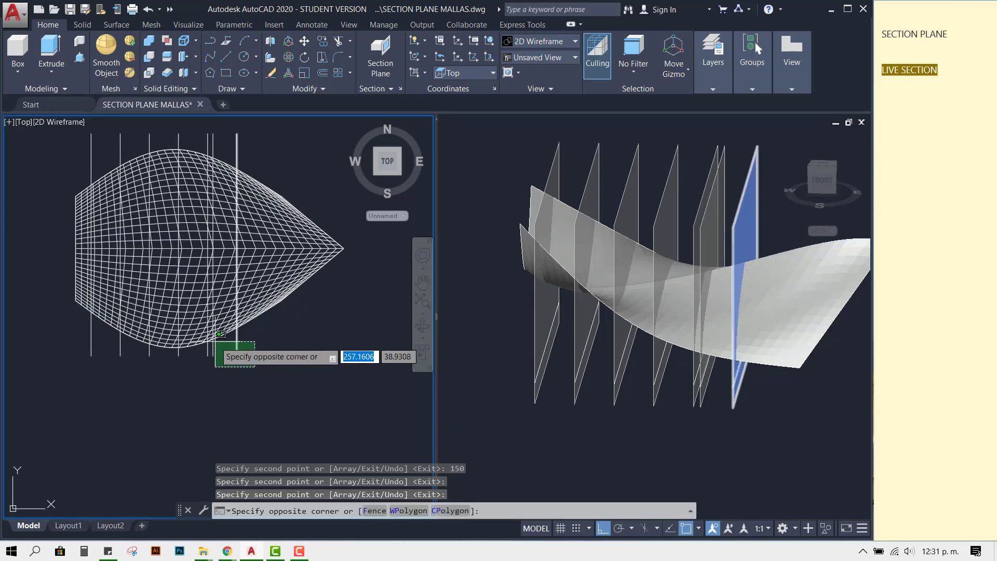
key(Delete)
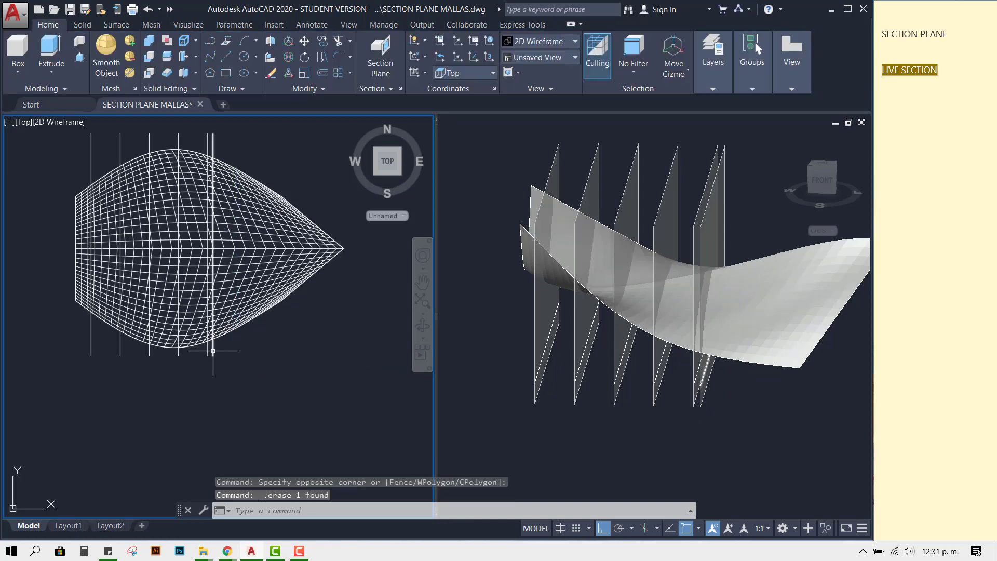
click(222, 366)
click(214, 352)
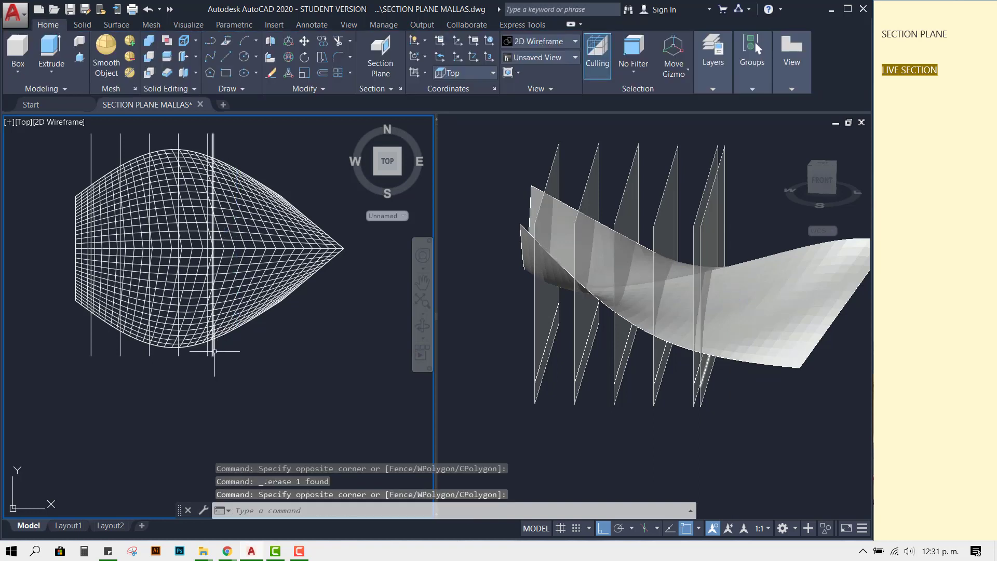
click(221, 365)
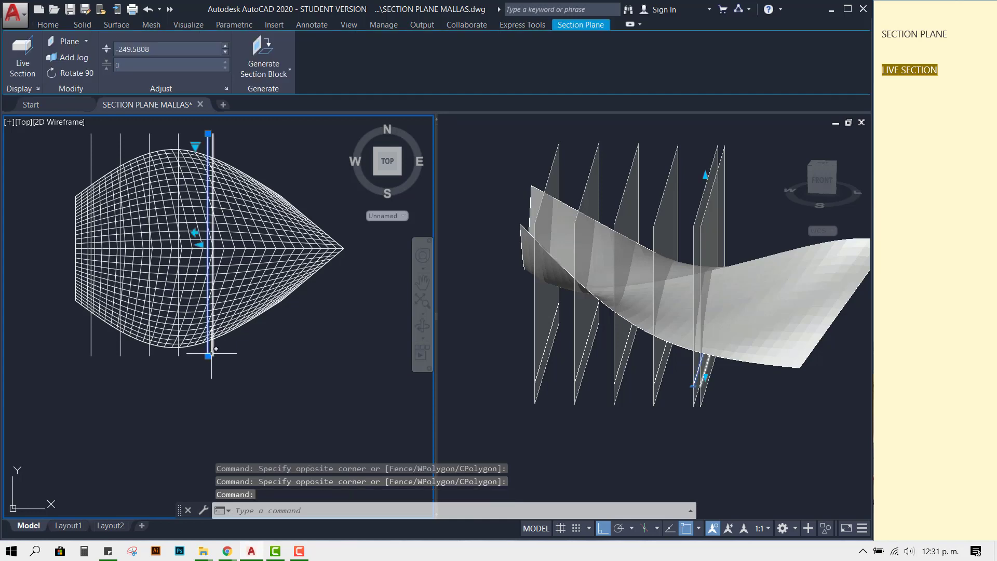
key(Escape)
click(213, 356)
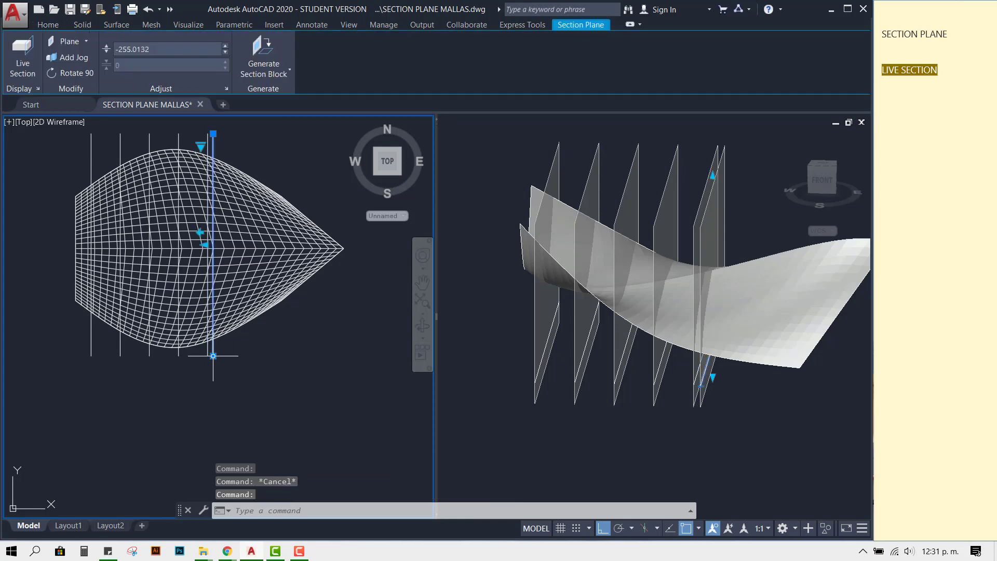
key(Delete)
Copy two section planes further to the right along the mesh.
text(co)
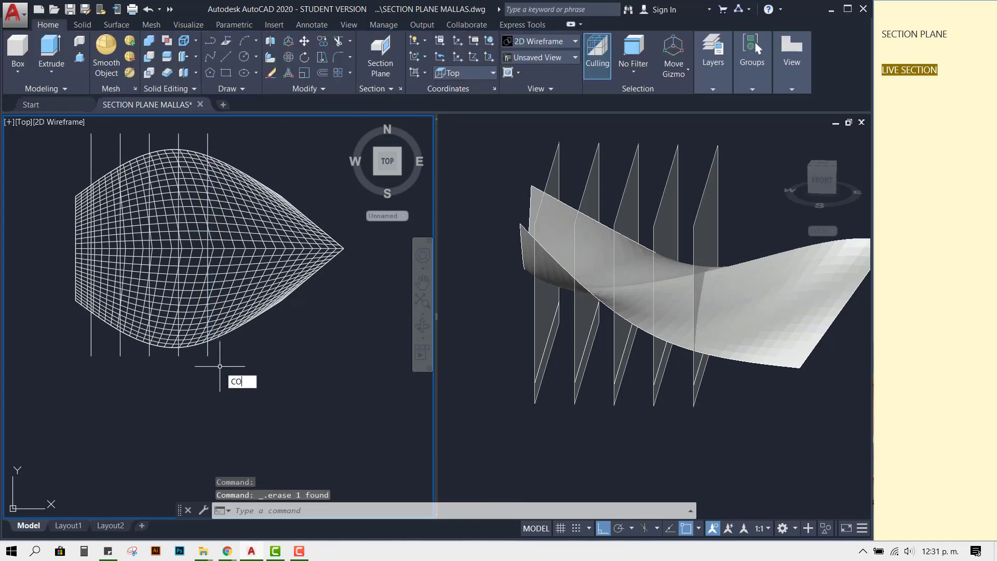
key(Return)
click(230, 393)
click(208, 344)
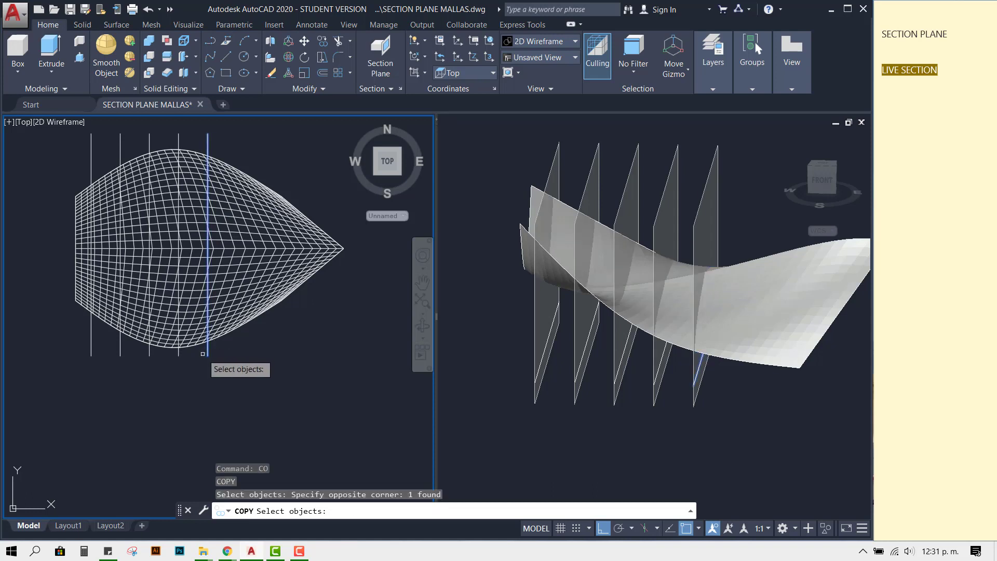
click(178, 353)
key(Return)
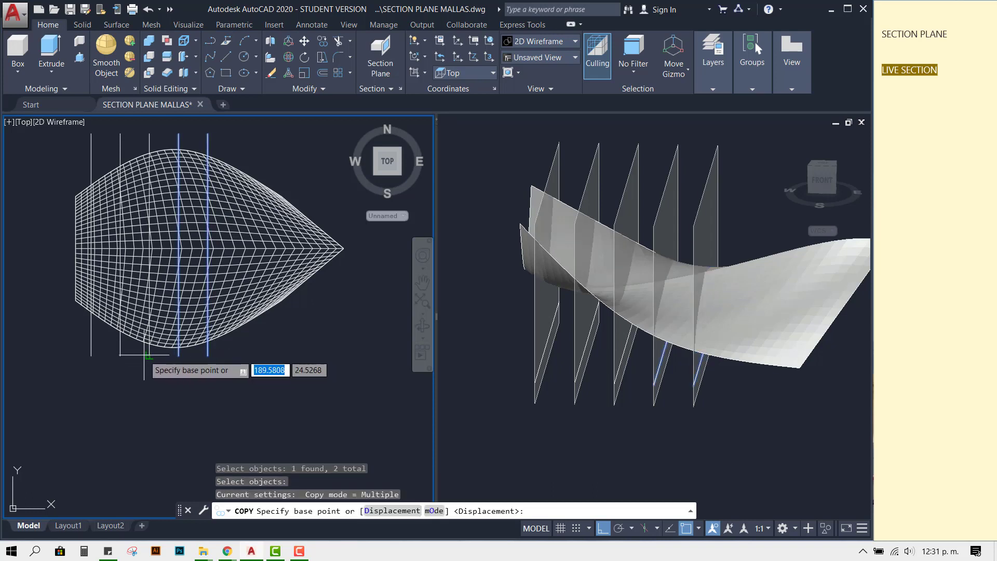
click(149, 356)
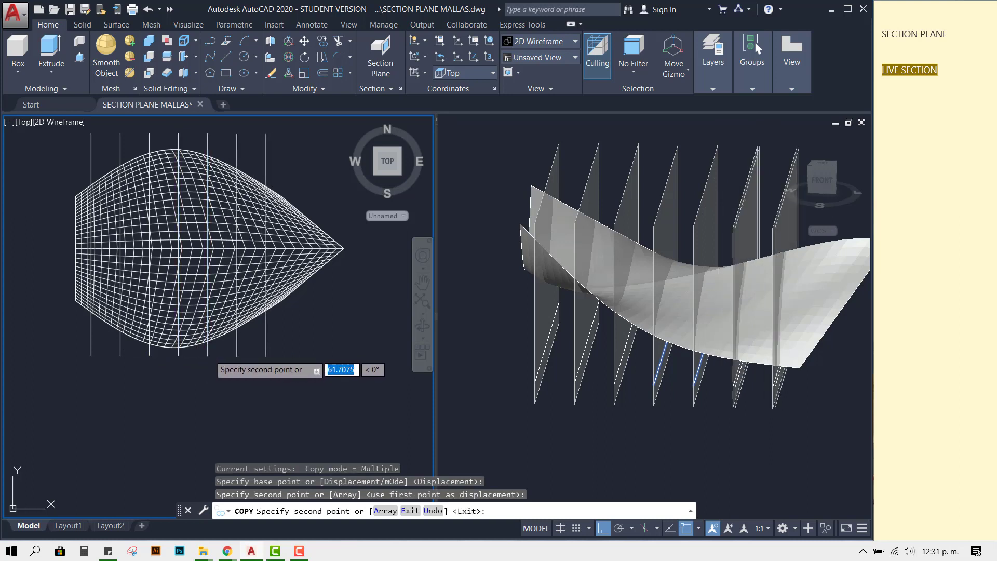
click(208, 356)
key(Return)
Copy the two rightmost planes again further right.
key(Return)
click(290, 374)
click(229, 338)
key(Return)
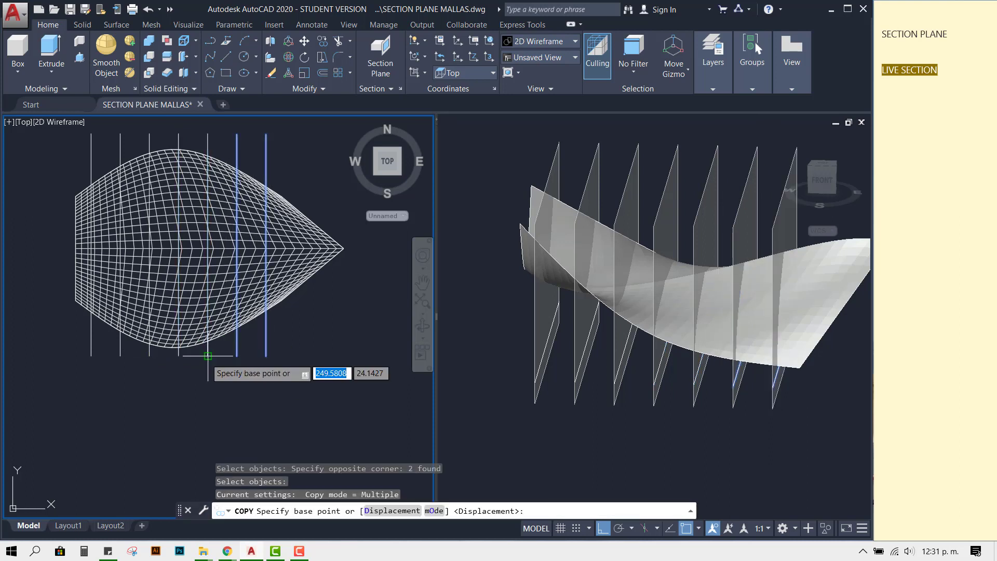
click(208, 355)
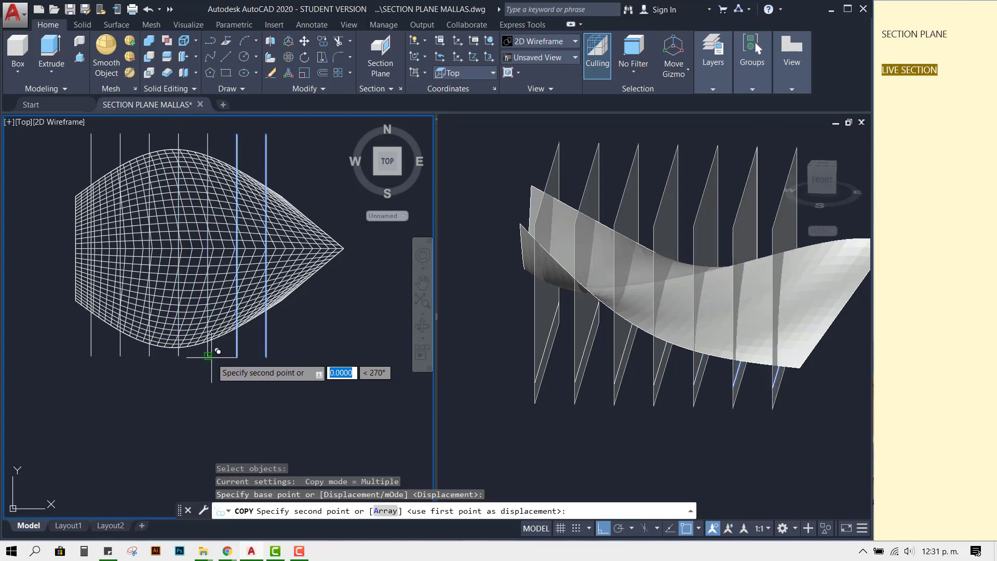
click(266, 356)
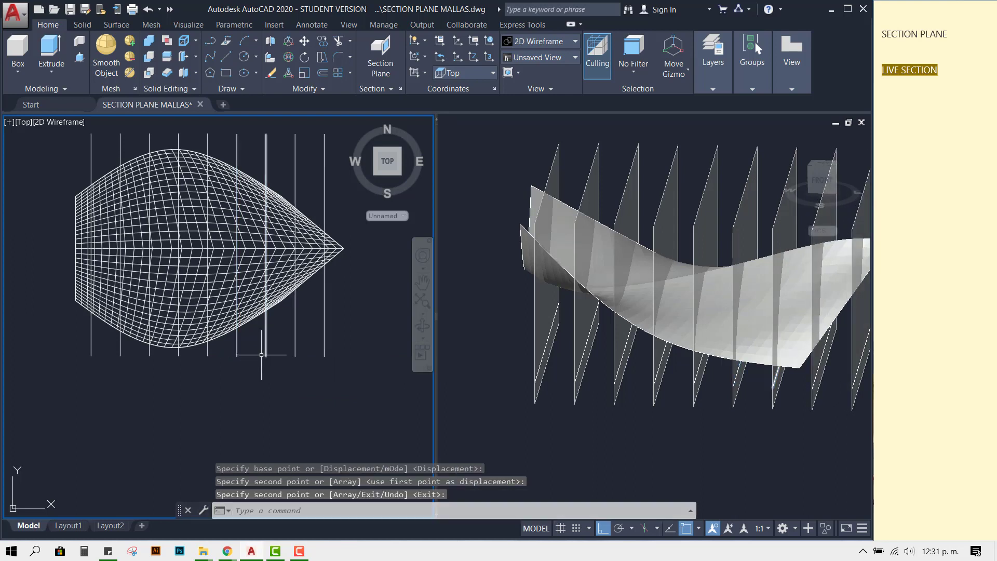
key(Return)
Copy the leftmost section plane out to the mesh's left edge.
text(co)
key(Return)
click(107, 369)
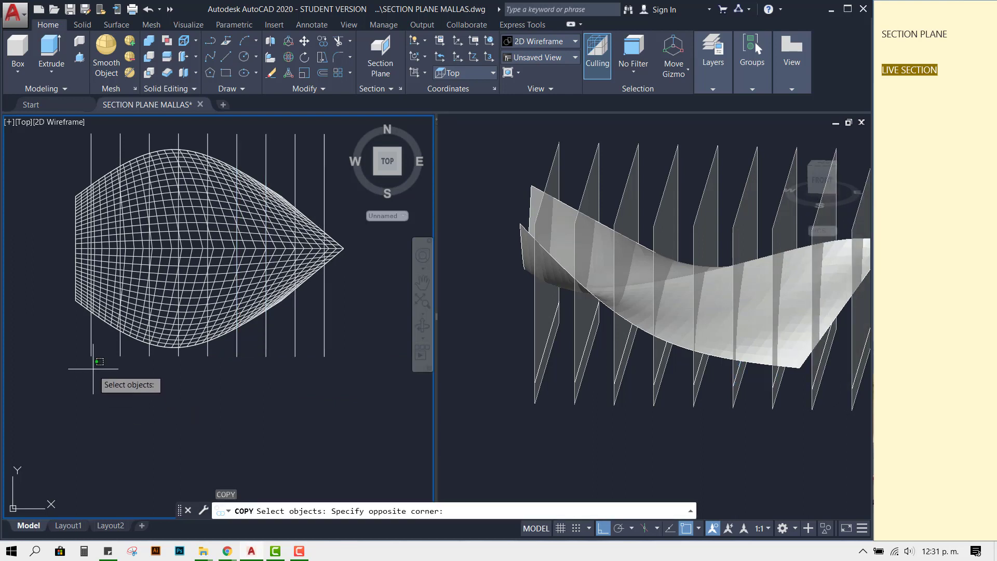
click(85, 348)
key(Return)
click(139, 382)
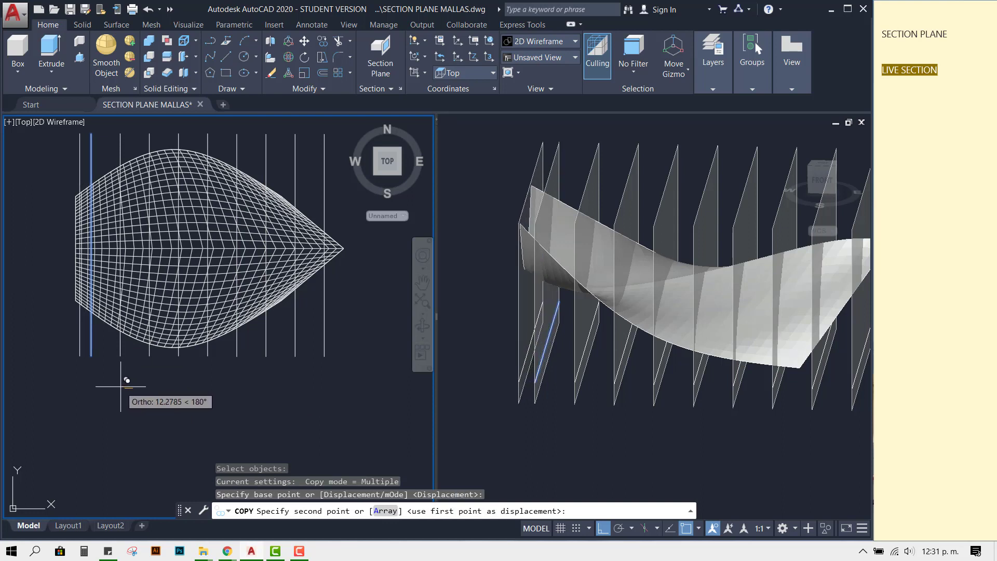
click(120, 383)
key(Return)
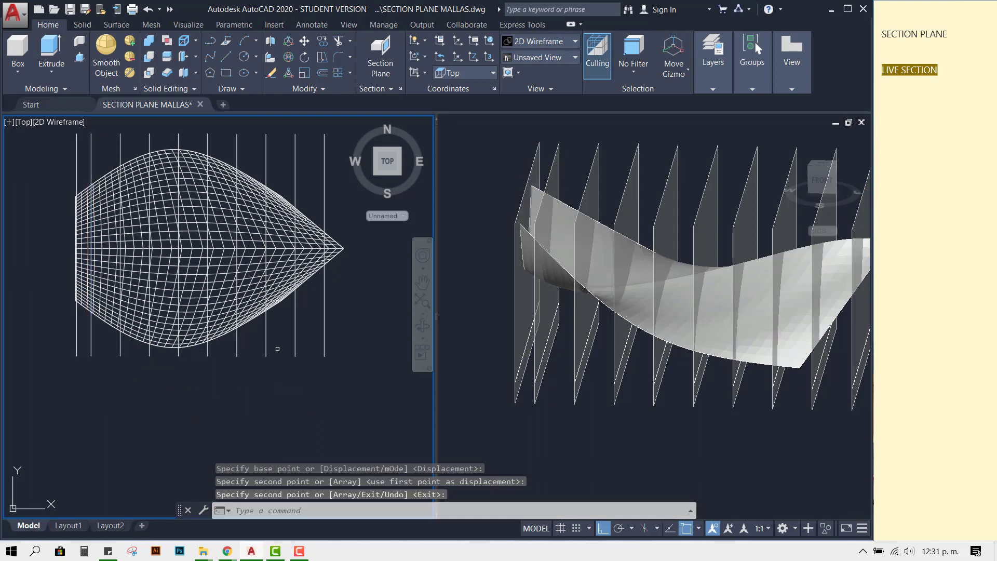
Copy the rightmost section plane to near the mesh's pointed tip.
key(Return)
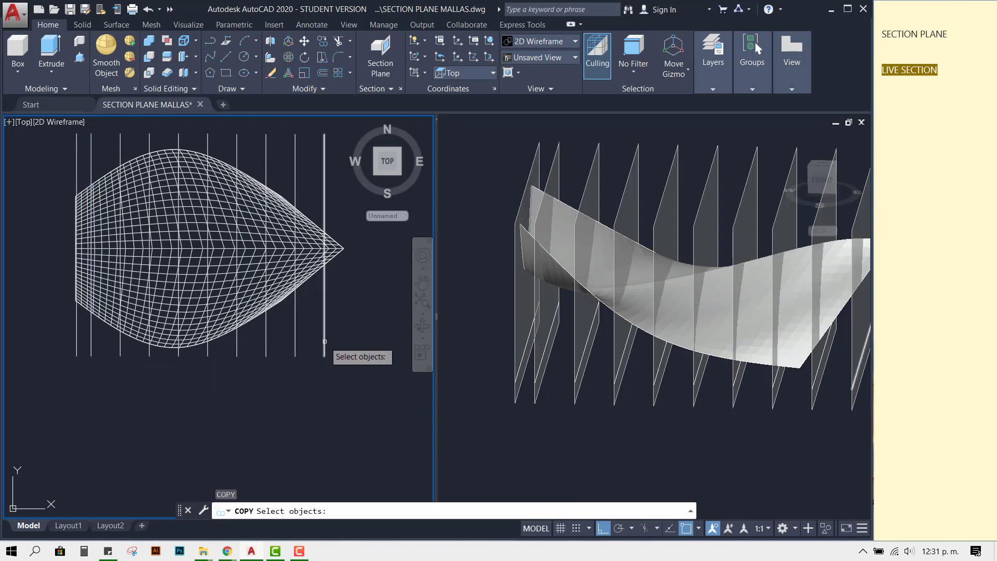
click(323, 345)
key(Return)
click(311, 367)
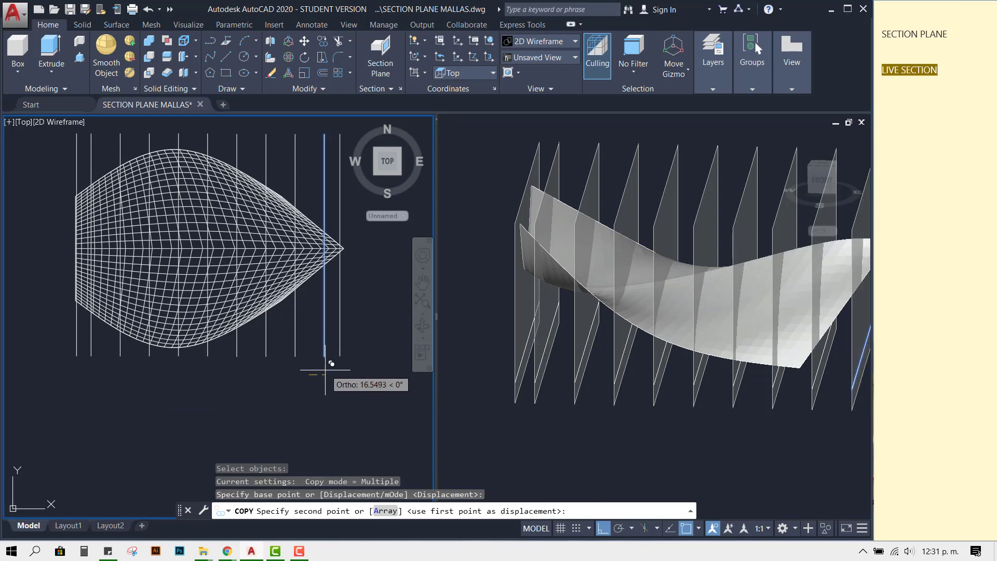
click(340, 367)
key(Return)
Zoom and pan the top and 3D views to show the whole mesh.
click(523, 473)
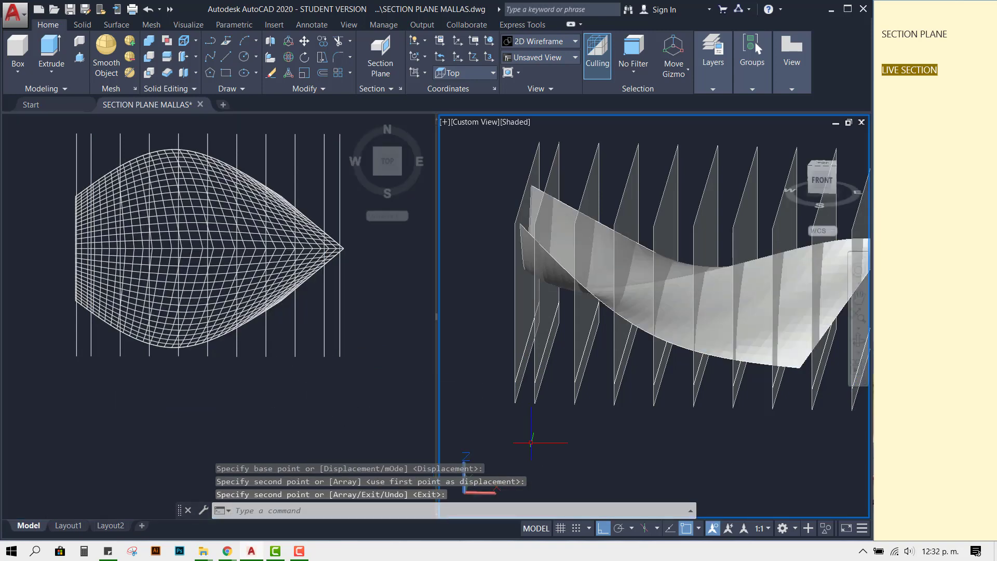
scroll(761, 373, down, 3)
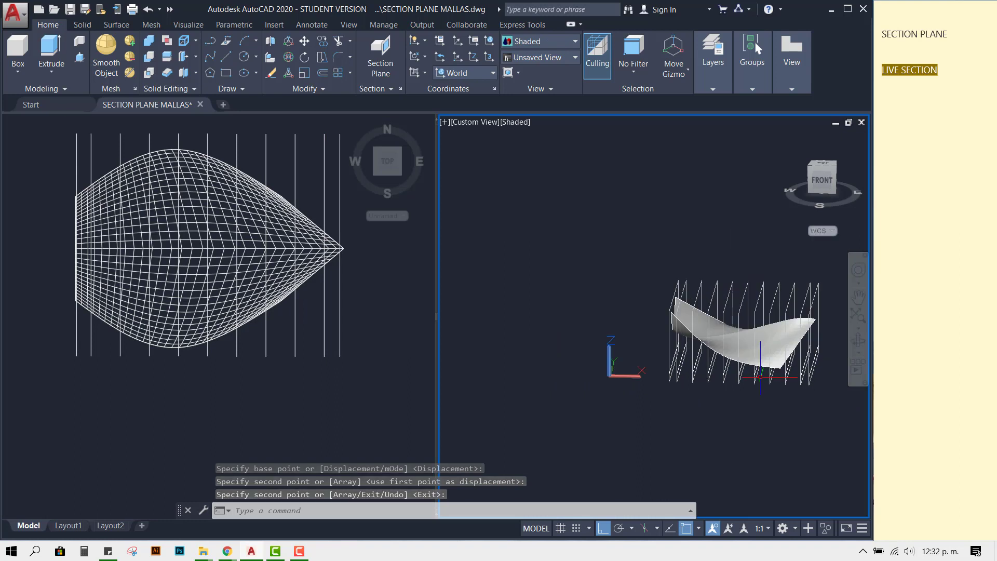
scroll(761, 373, down, 2)
click(310, 396)
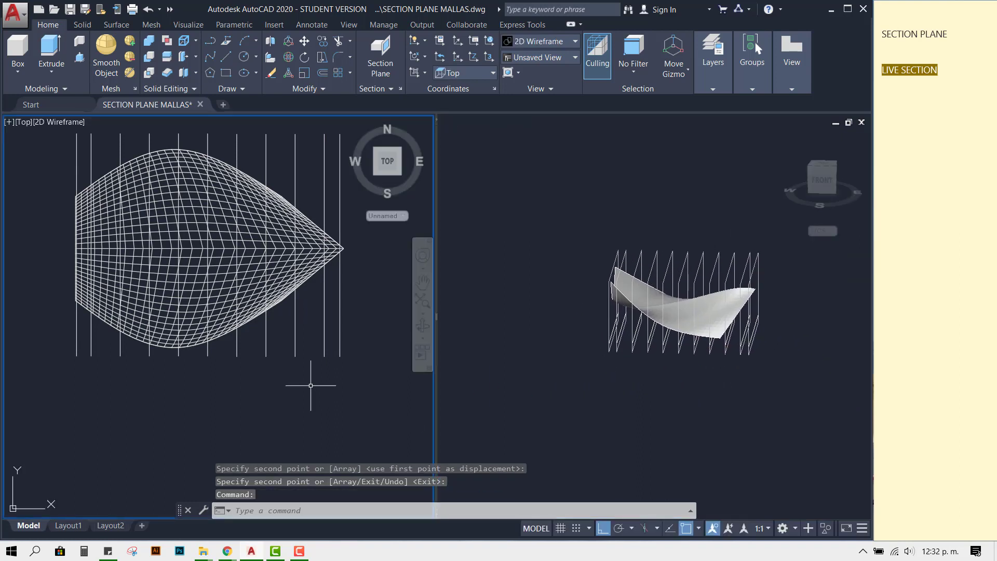
scroll(310, 396, down, 2)
middle_drag(254, 359, 208, 376)
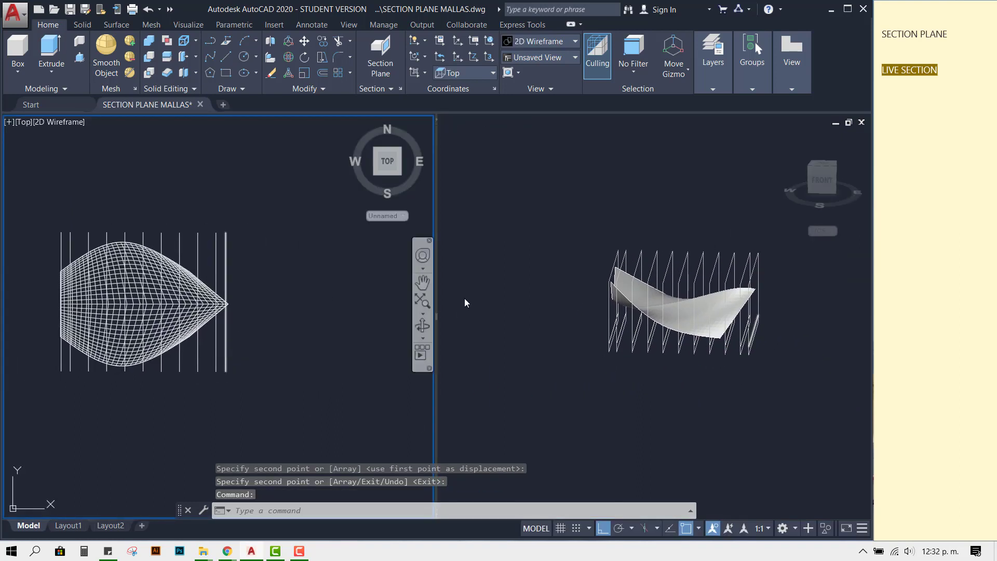
click(734, 394)
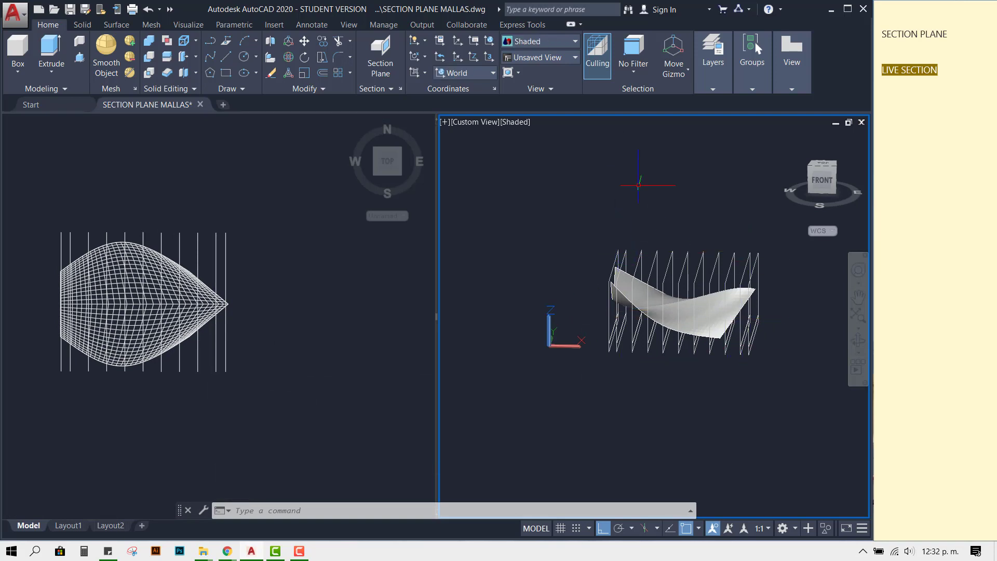
Generate a 2D Section/Elevation from the leftmost section plane.
click(377, 92)
click(390, 136)
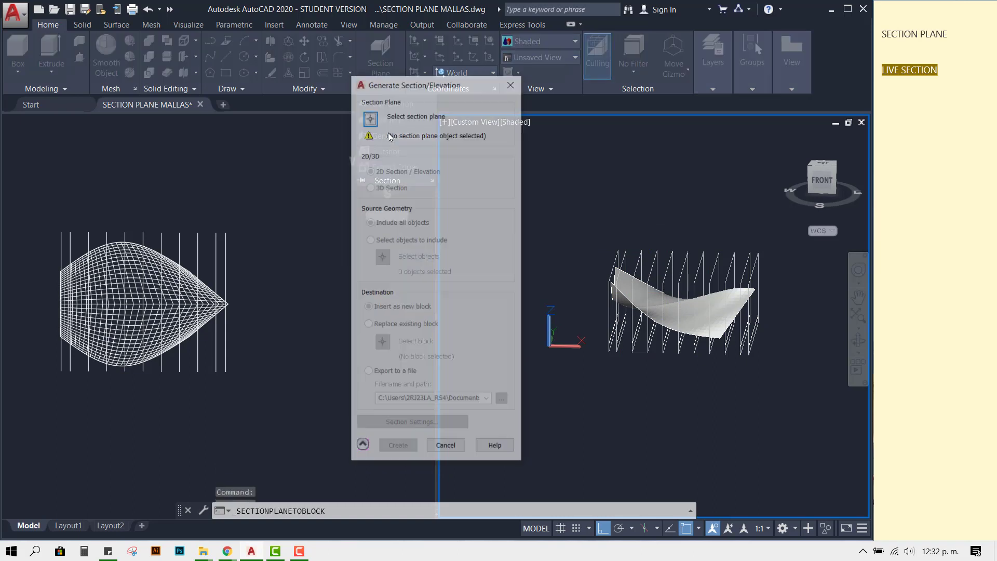
click(361, 448)
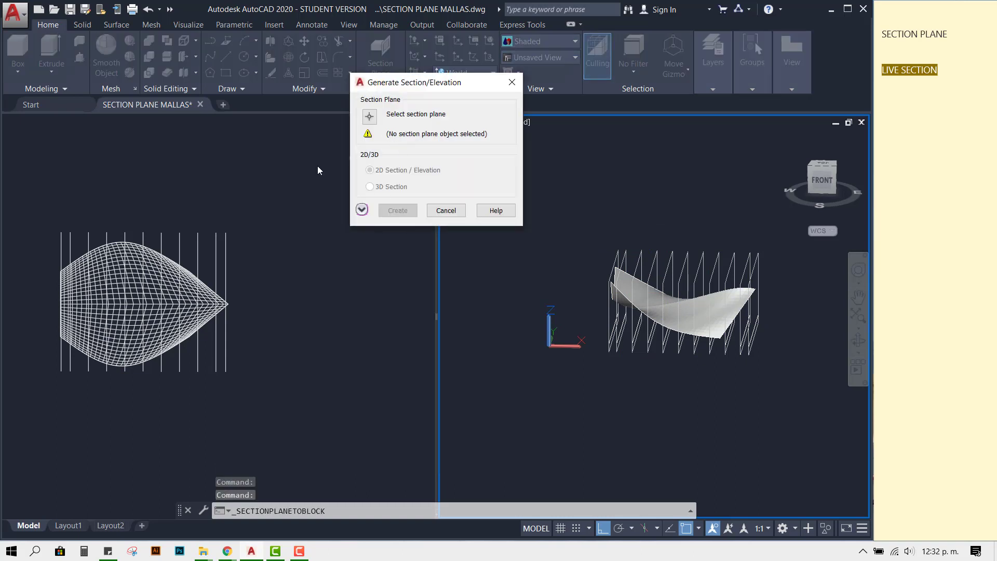
click(371, 119)
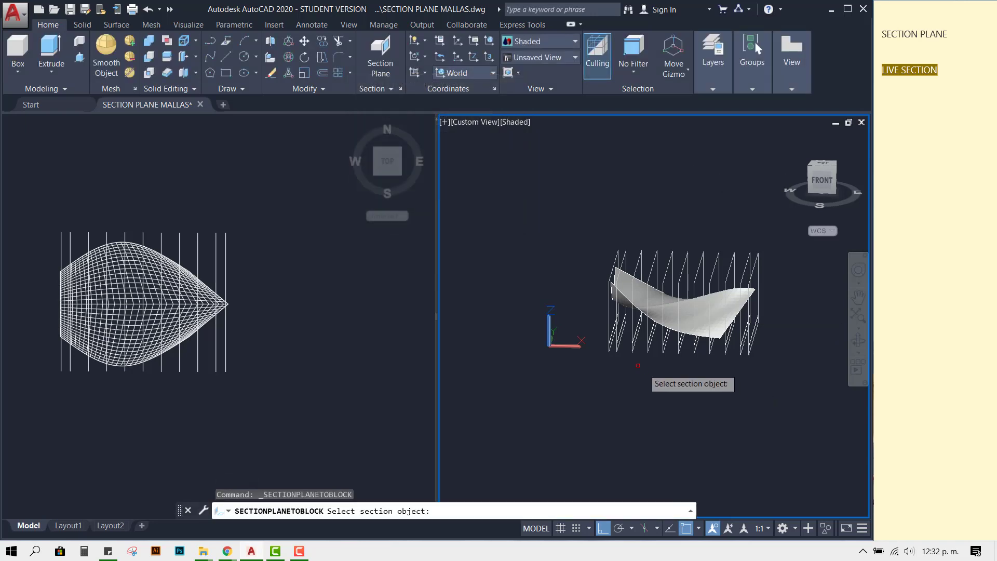
click(618, 346)
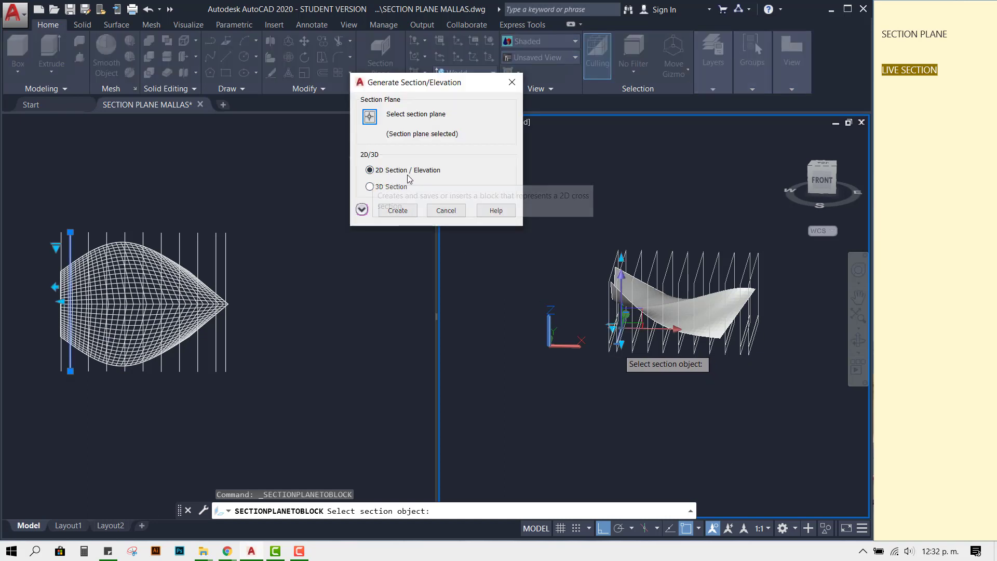
click(400, 211)
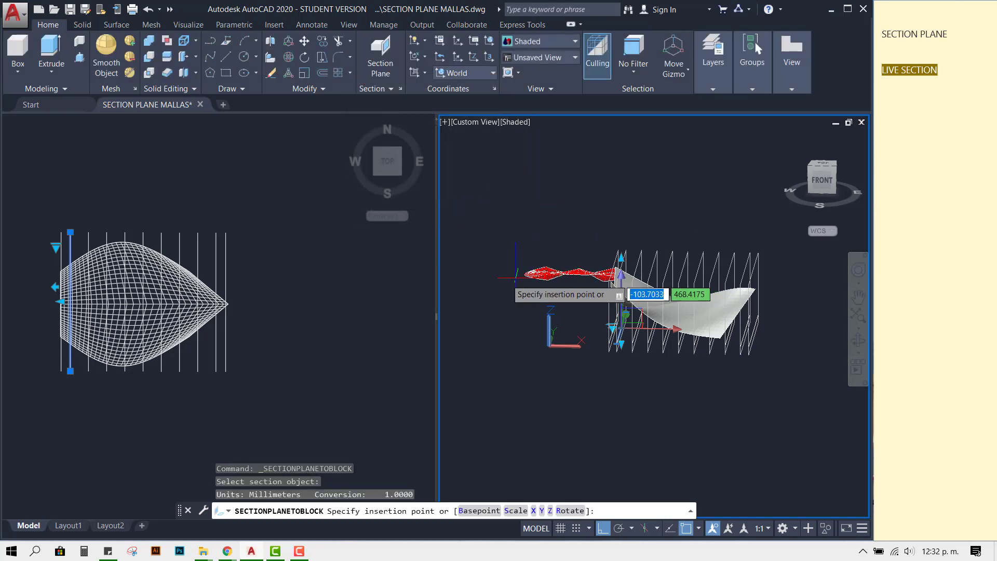
Insert the red section block above the mesh at scale 1 with 0 rotation.
click(201, 192)
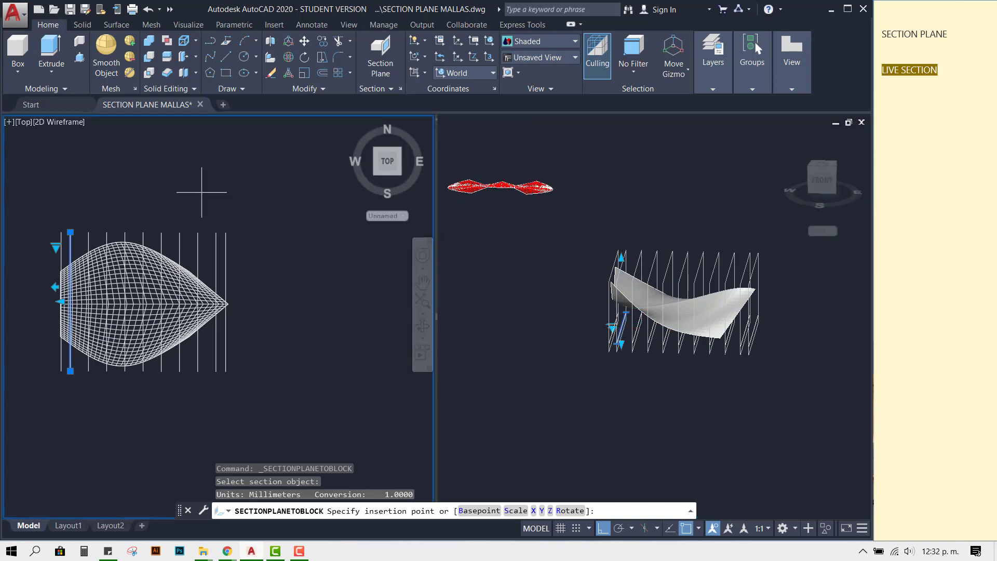
middle_drag(222, 202, 193, 244)
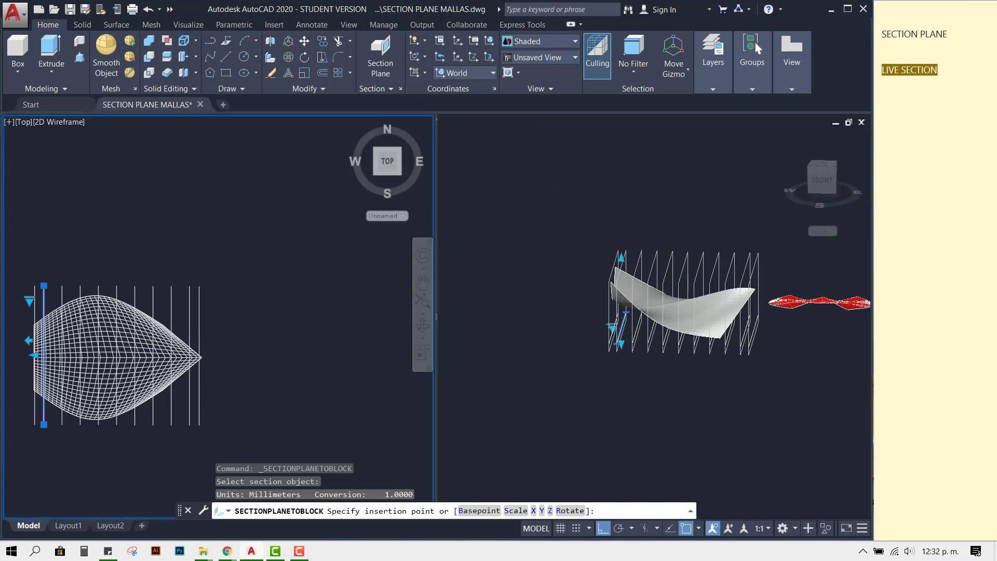
click(194, 244)
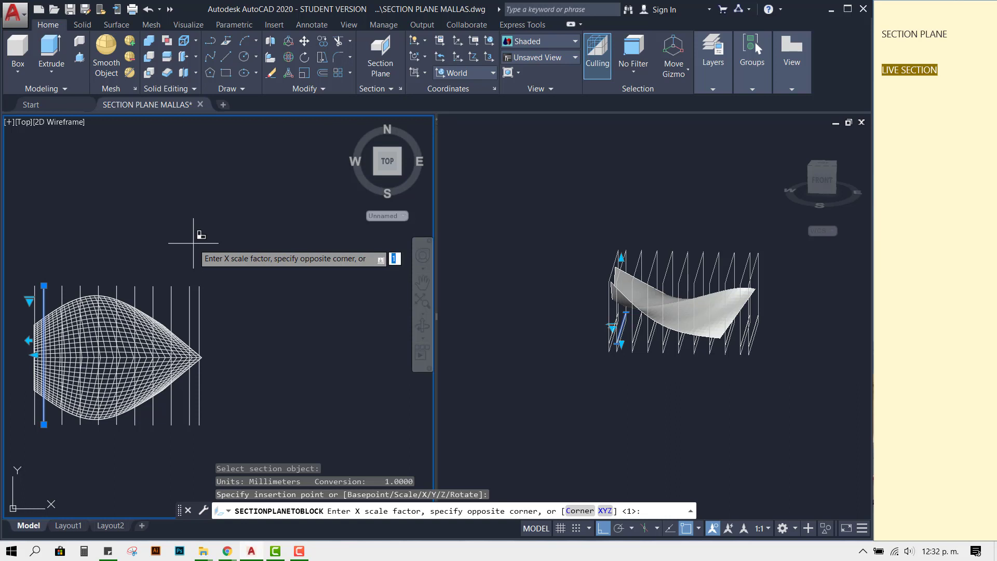
key(Return)
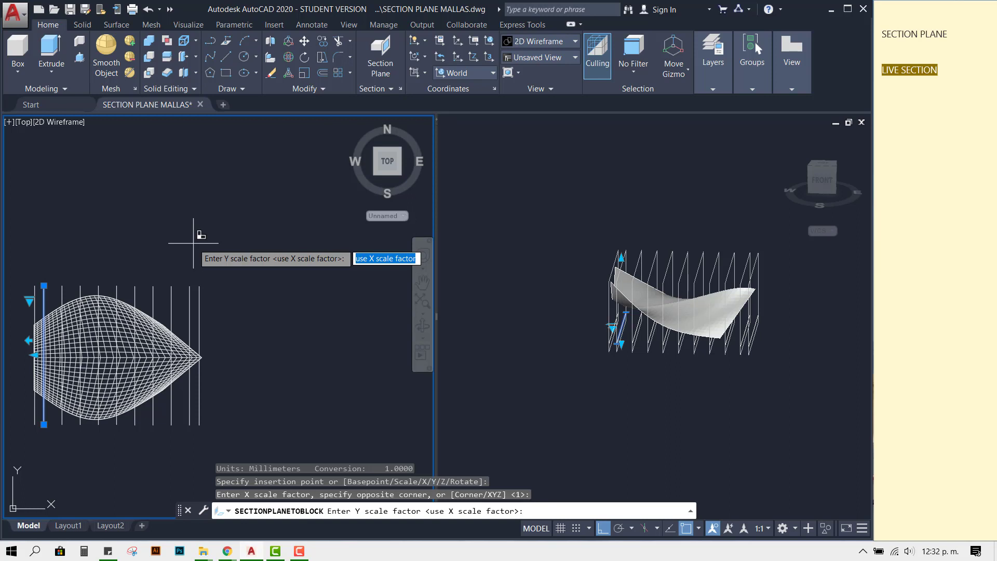
key(Return)
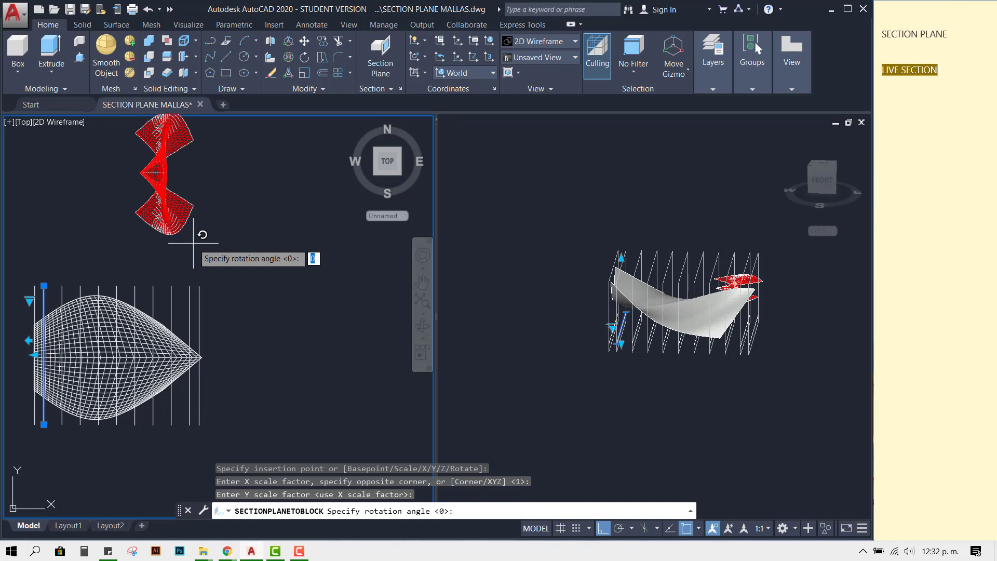
key(Return)
key(Escape)
key(Escape)
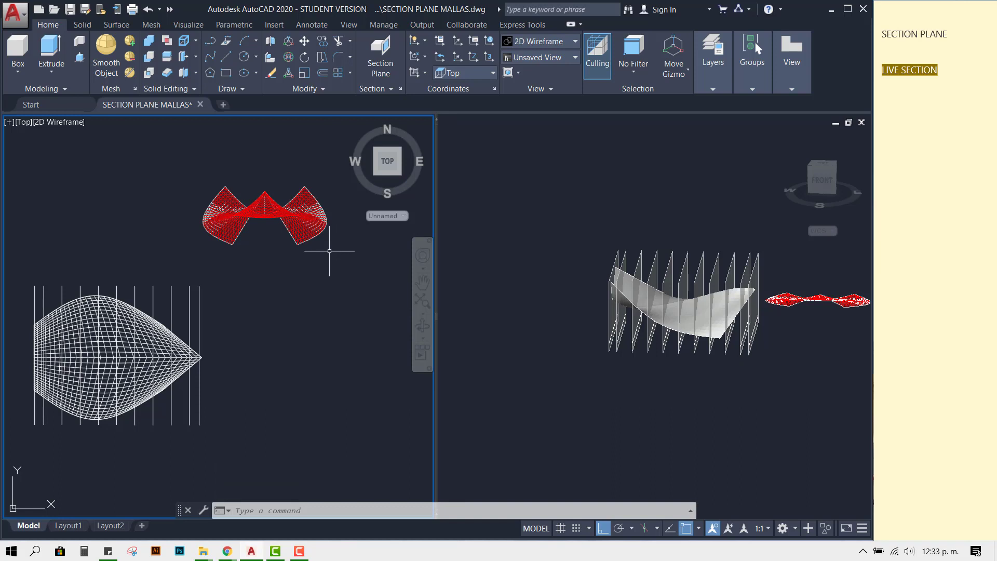
Erase the red section block and pan the 3D view left.
click(328, 250)
click(242, 200)
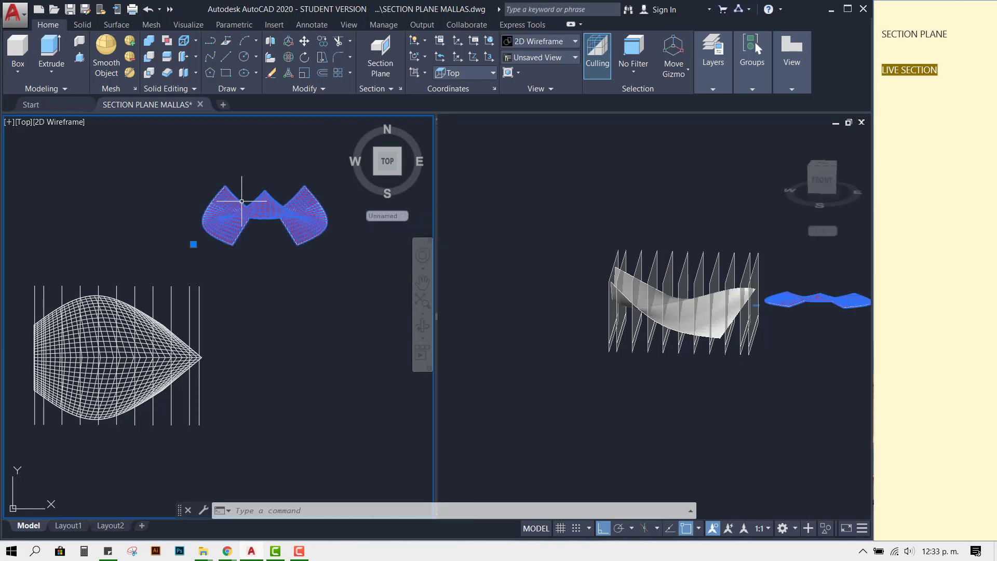
key(Delete)
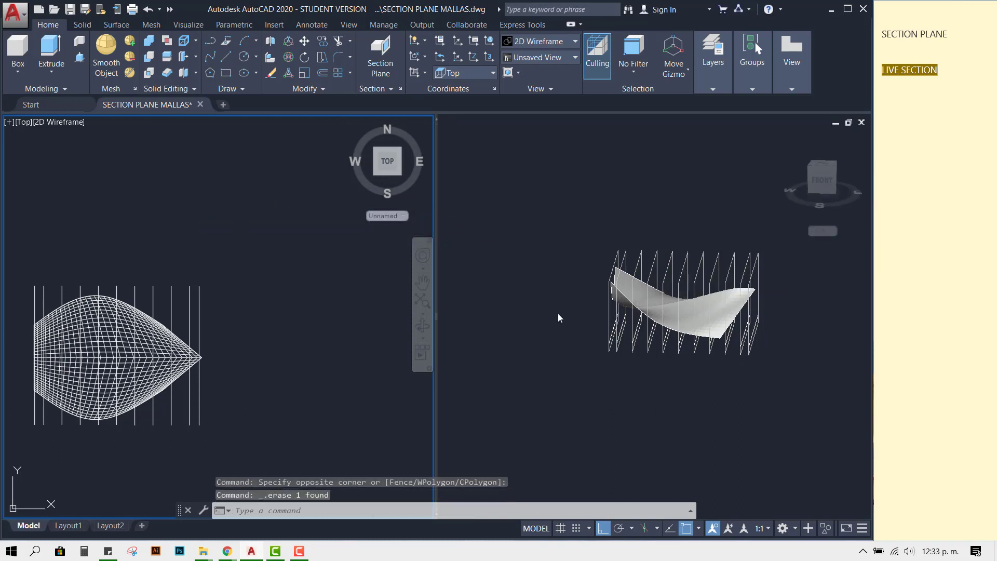
click(578, 346)
middle_drag(649, 378, 633, 385)
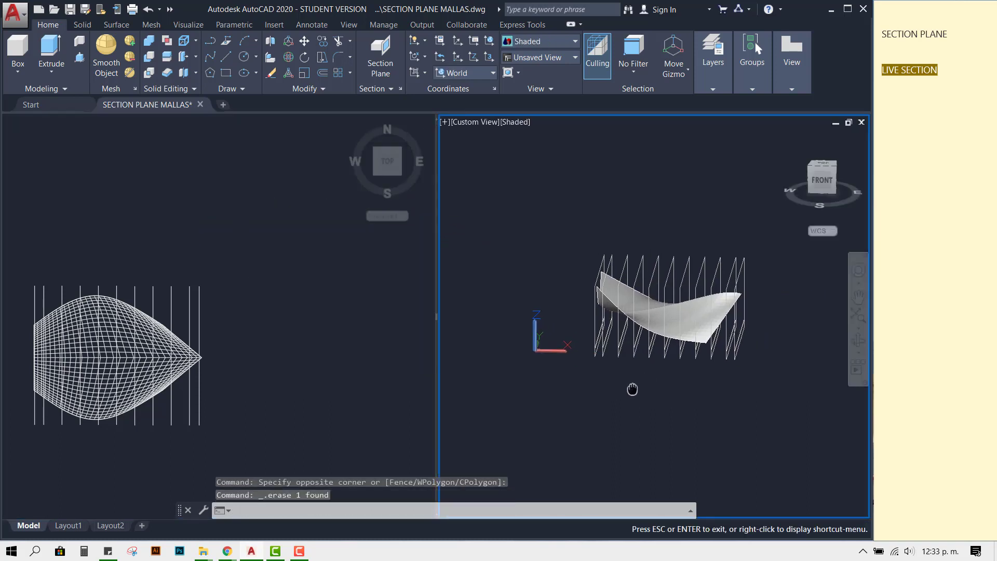
Reopen Generate Section with the leftmost plane selected and its full options shown.
click(387, 89)
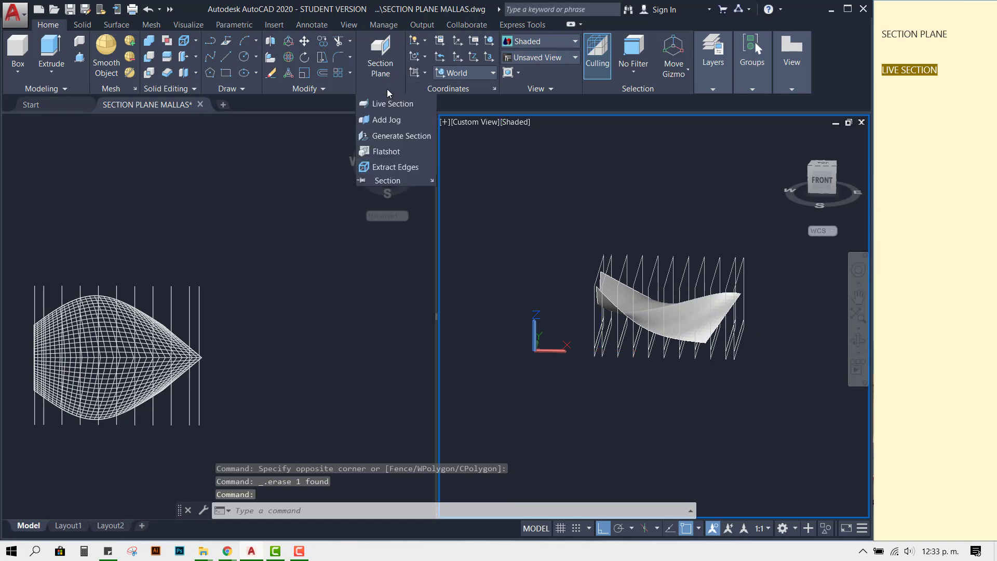
click(382, 138)
click(370, 116)
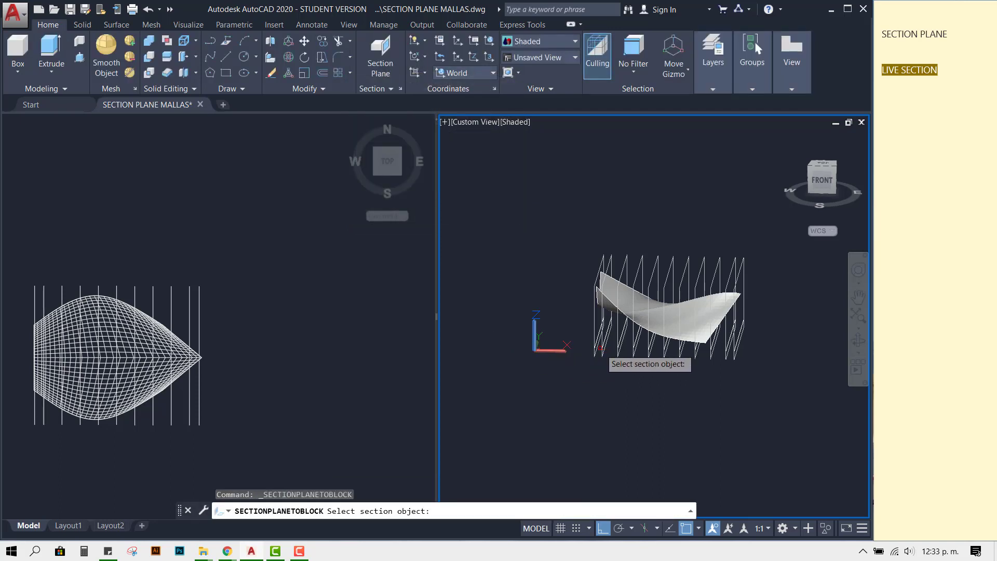
click(618, 349)
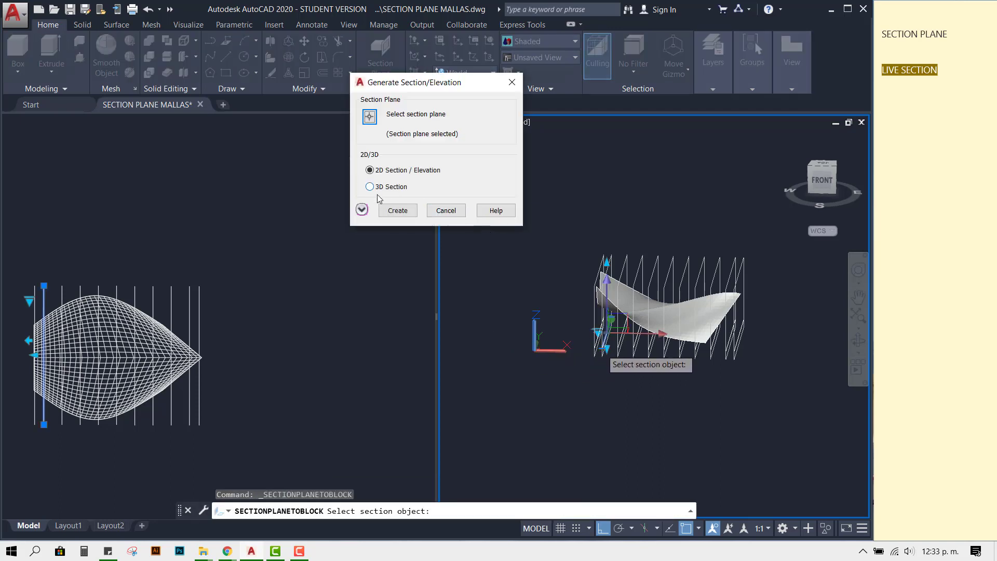
click(362, 209)
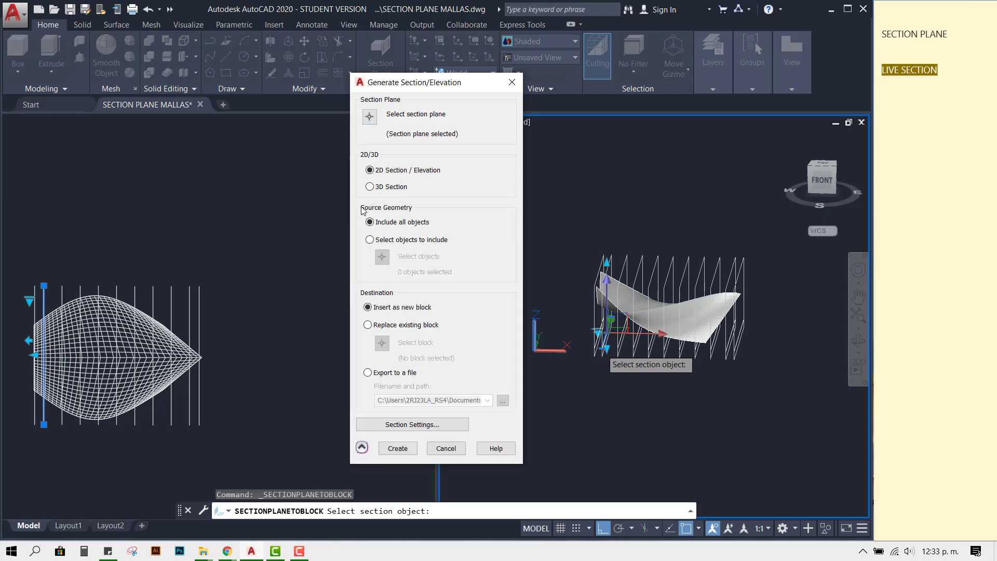
Open the 2D Section Settings and browse the property list.
click(423, 429)
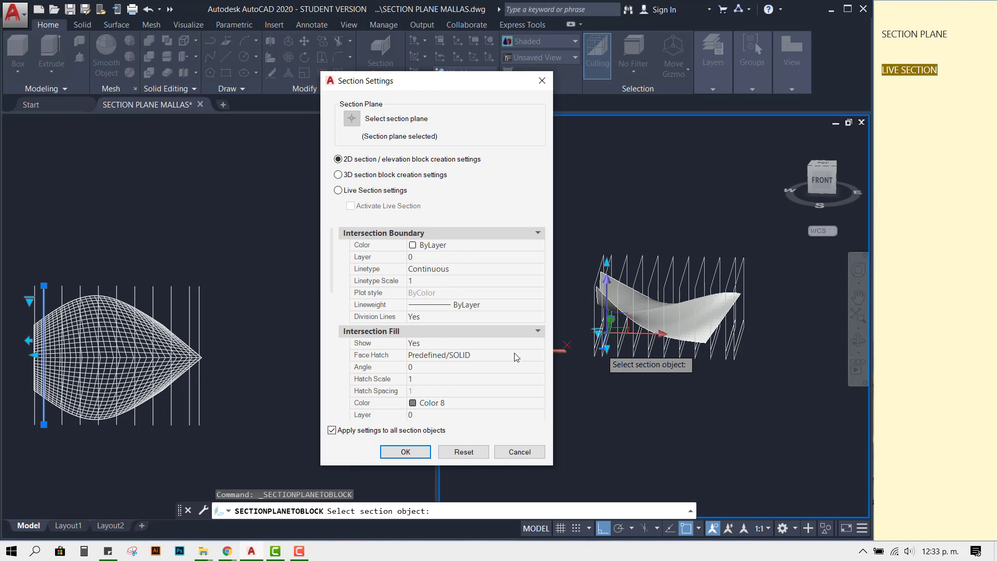
scroll(483, 369, down, 2)
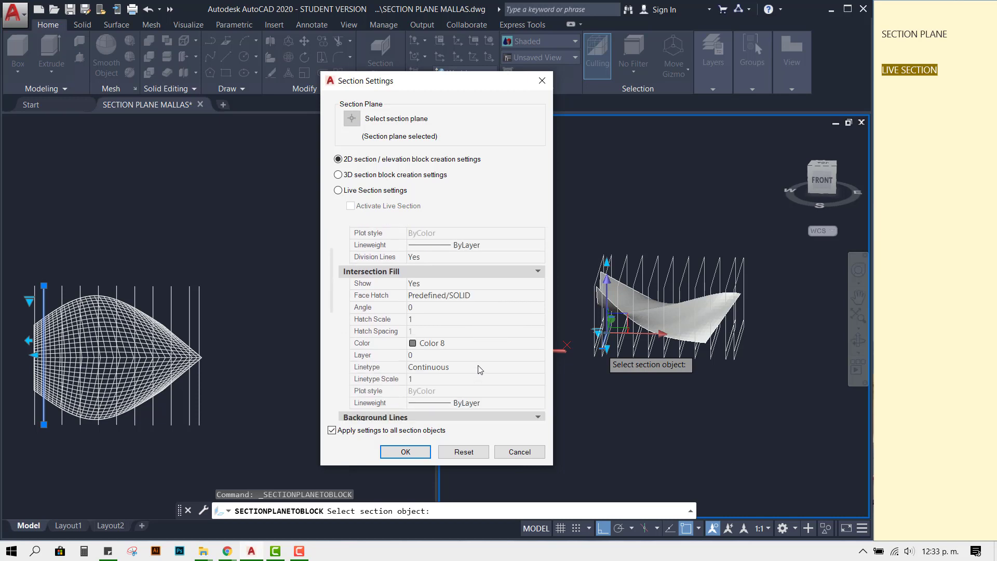
scroll(479, 369, down, 2)
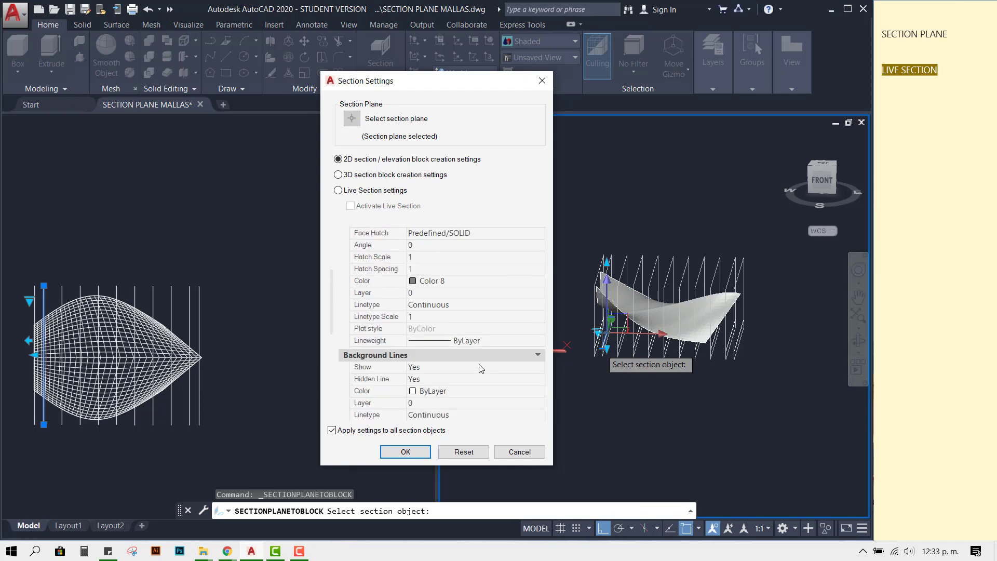
scroll(480, 369, down, 2)
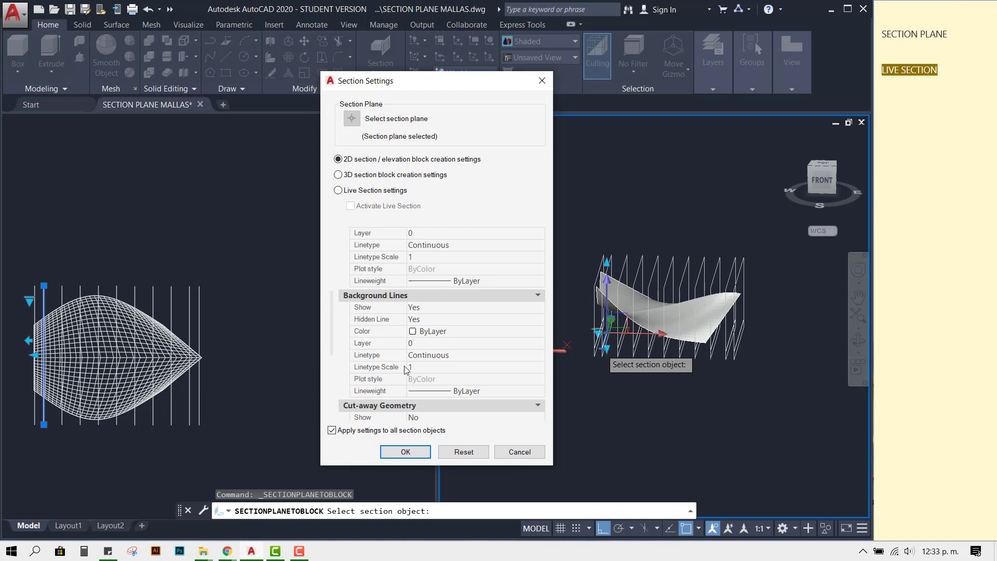
scroll(400, 370, down, 2)
scroll(403, 364, down, 2)
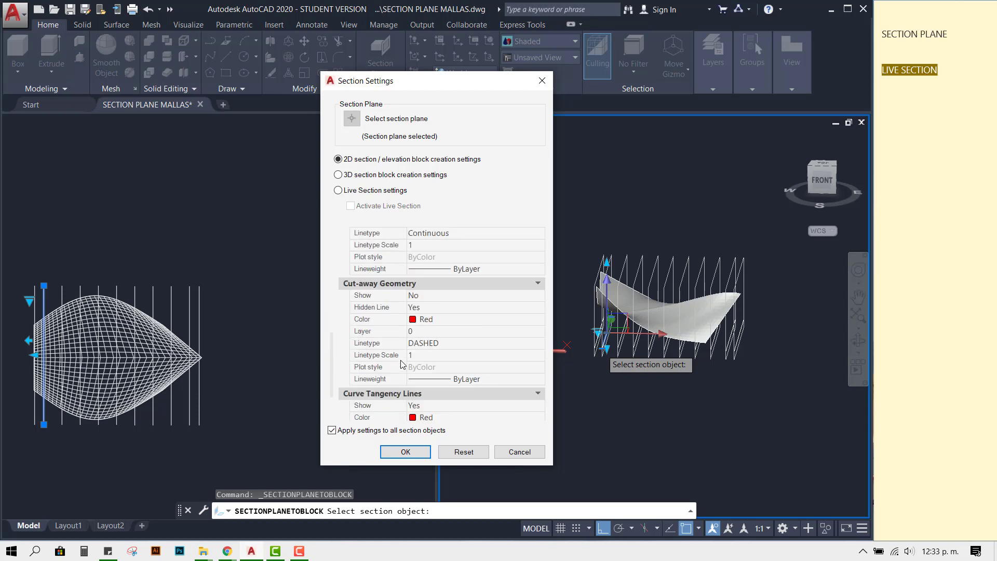
scroll(427, 285, up, 2)
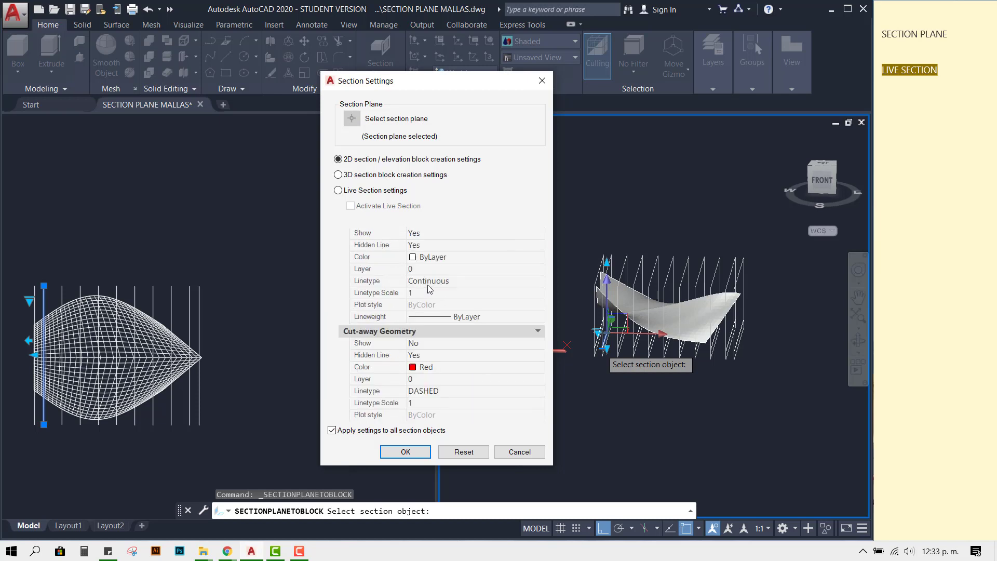
scroll(428, 284, up, 2)
scroll(427, 285, up, 2)
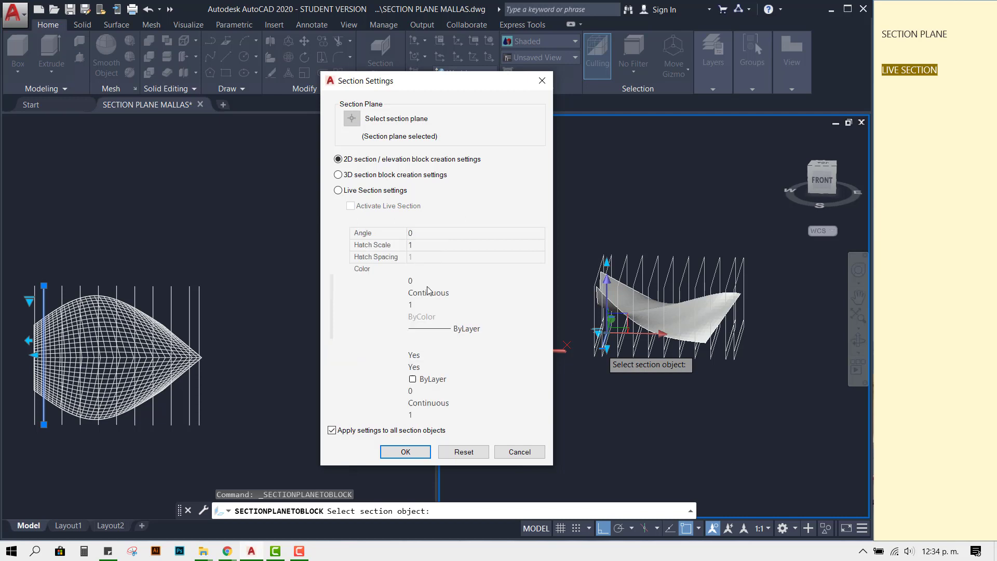
scroll(427, 291, up, 2)
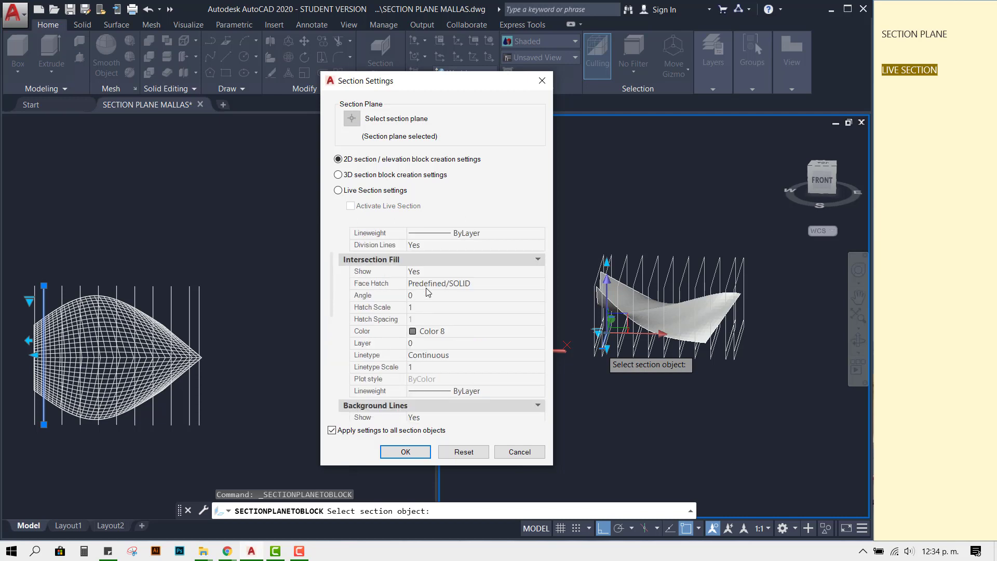
scroll(427, 292, down, 4)
Set Background Lines Show and Hidden Line to No.
click(459, 310)
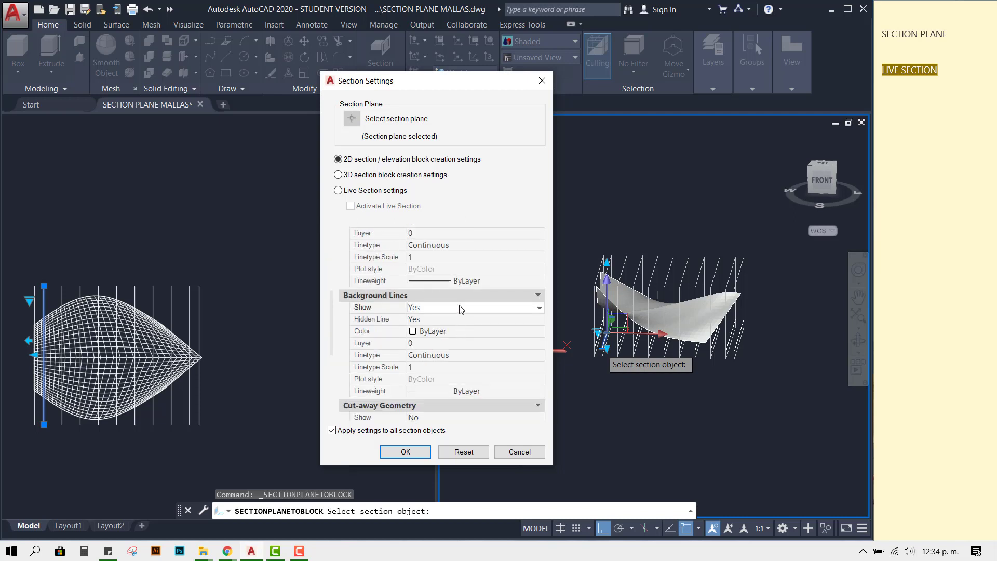
click(448, 332)
click(448, 319)
click(454, 320)
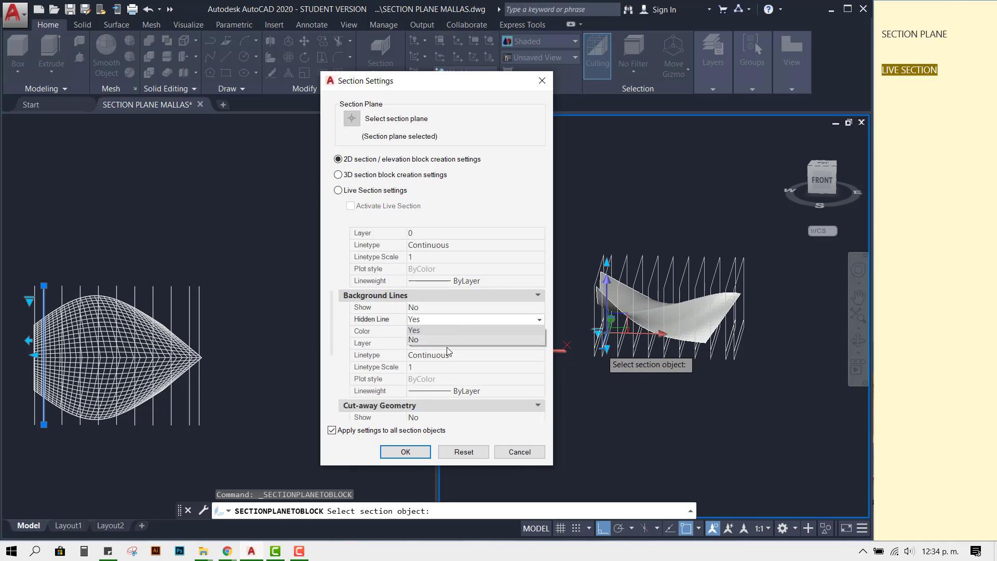
click(447, 342)
Keep cut-away geometry hidden and set its Hidden Line and Curve Tangency Lines Show to No.
scroll(502, 370, down, 2)
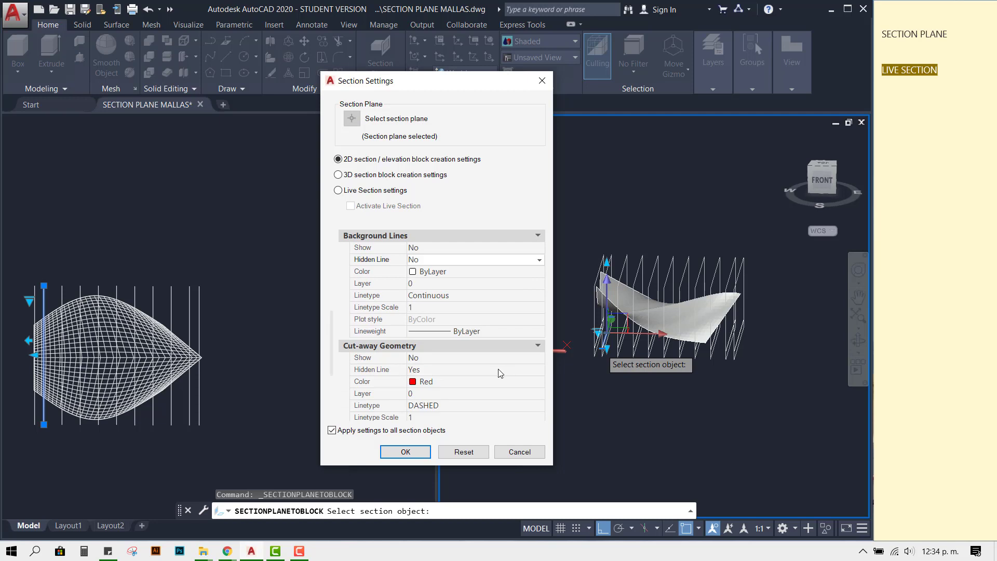
click(493, 364)
click(494, 364)
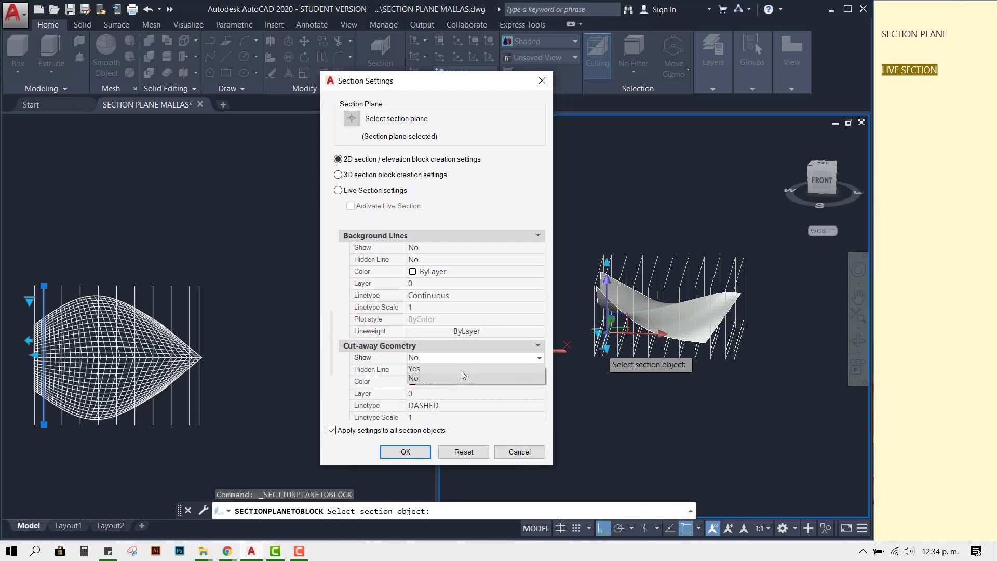
click(447, 380)
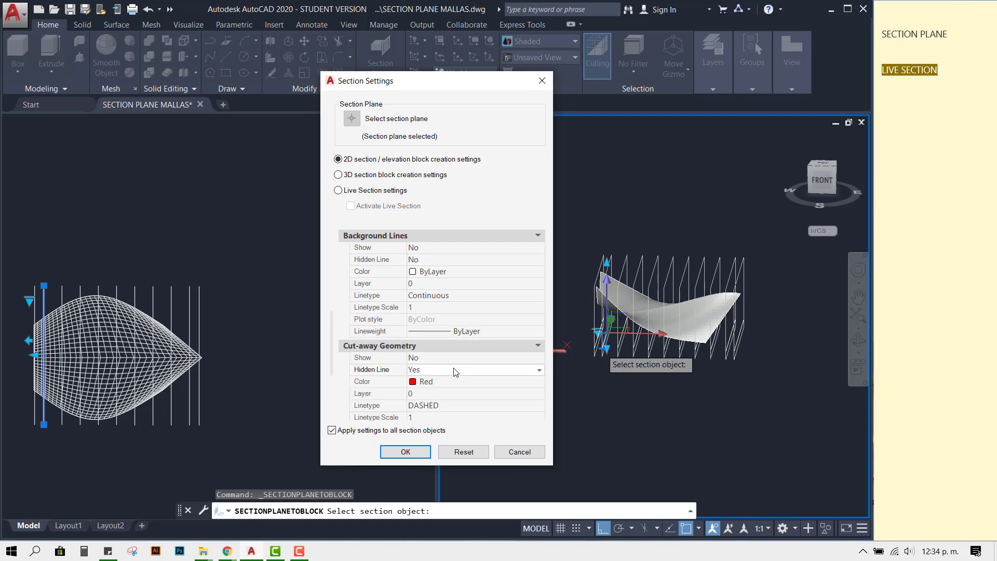
click(455, 371)
click(441, 392)
scroll(464, 391, down, 2)
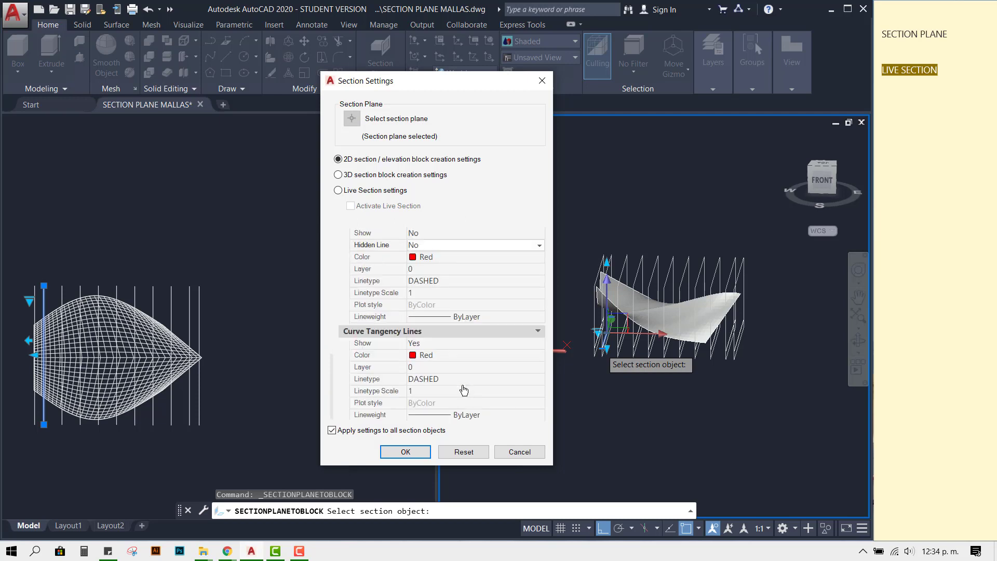
click(448, 344)
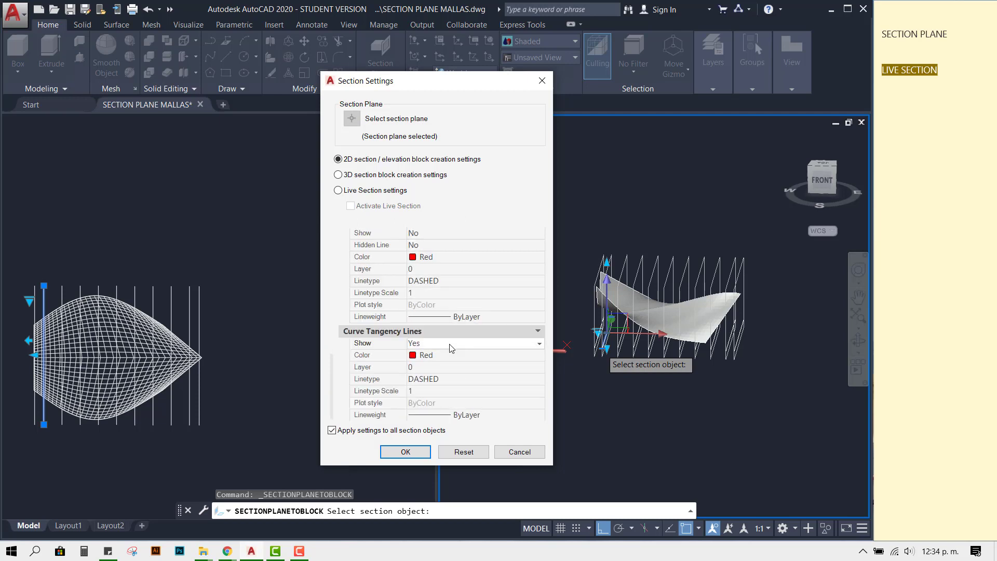
click(448, 344)
click(444, 364)
Create the first 2D section block and place it above the plan at default scale.
click(401, 450)
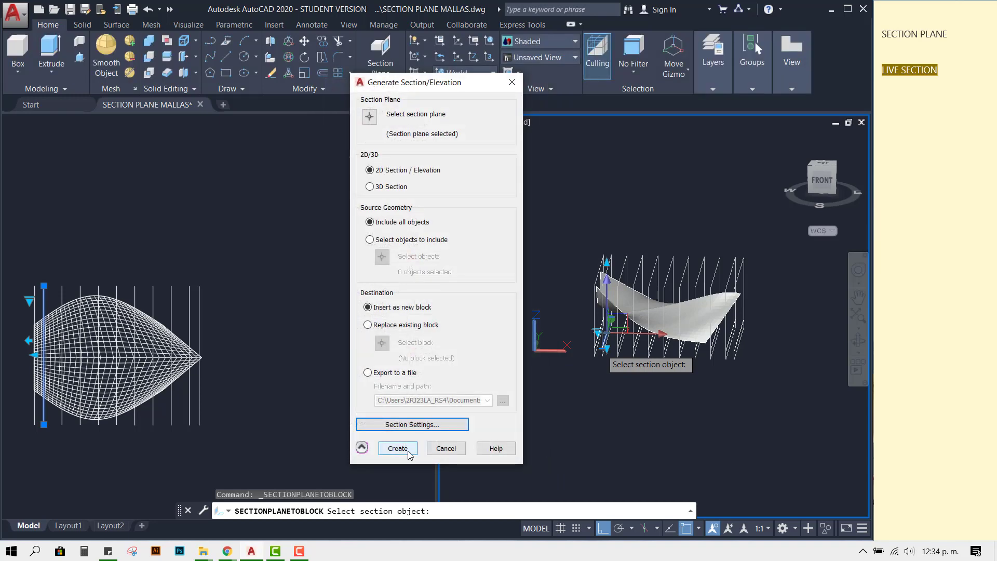
click(408, 450)
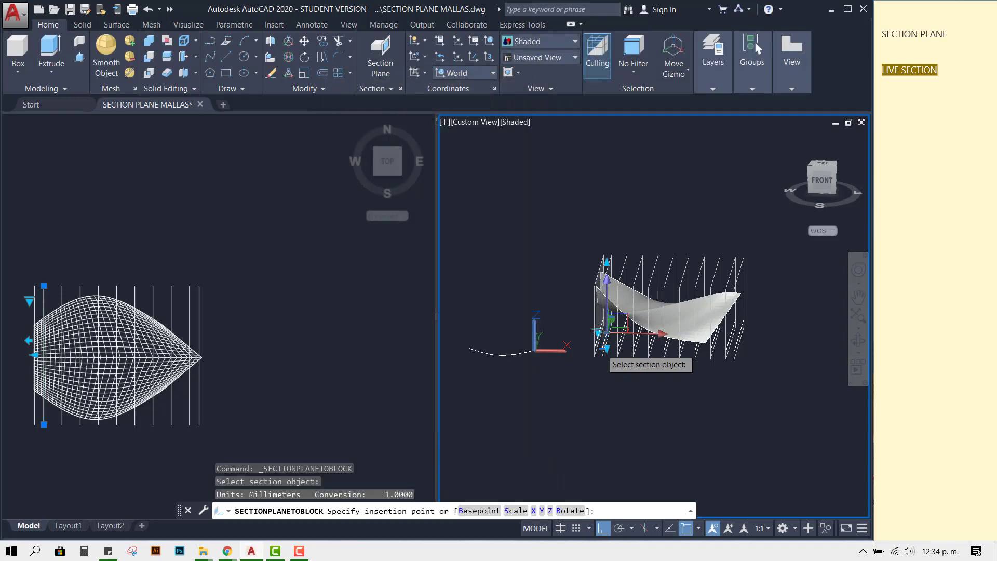
click(264, 264)
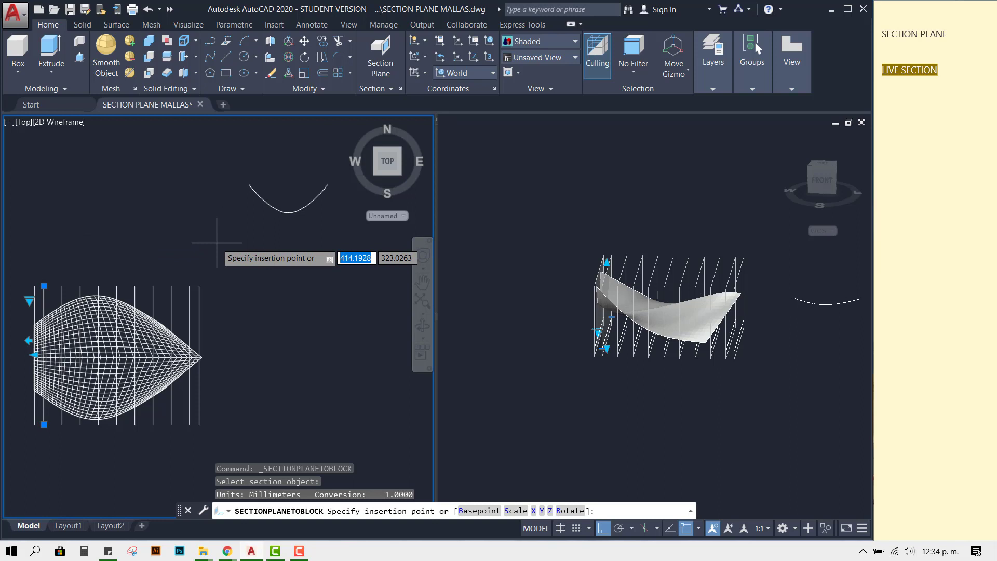
click(217, 242)
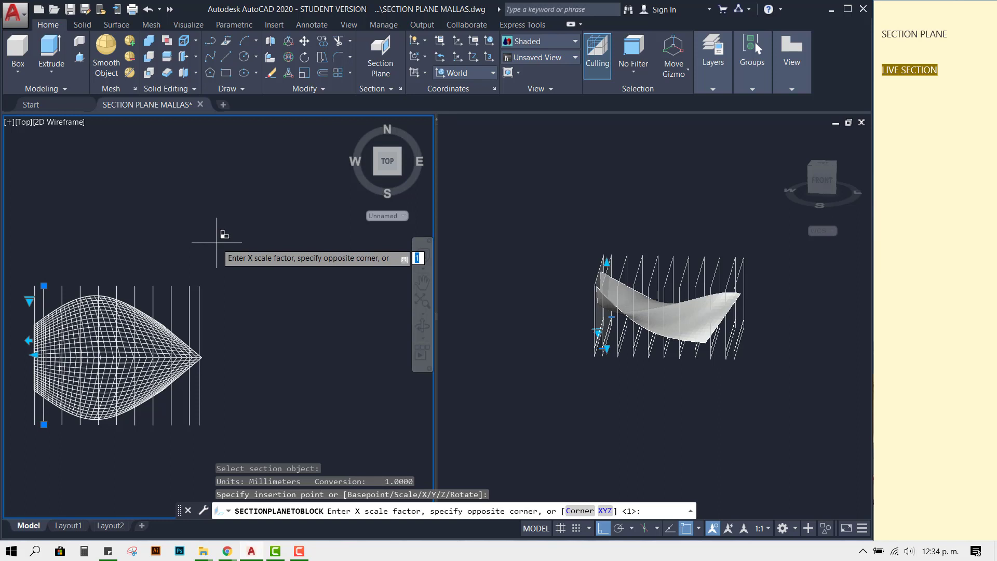
key(Return)
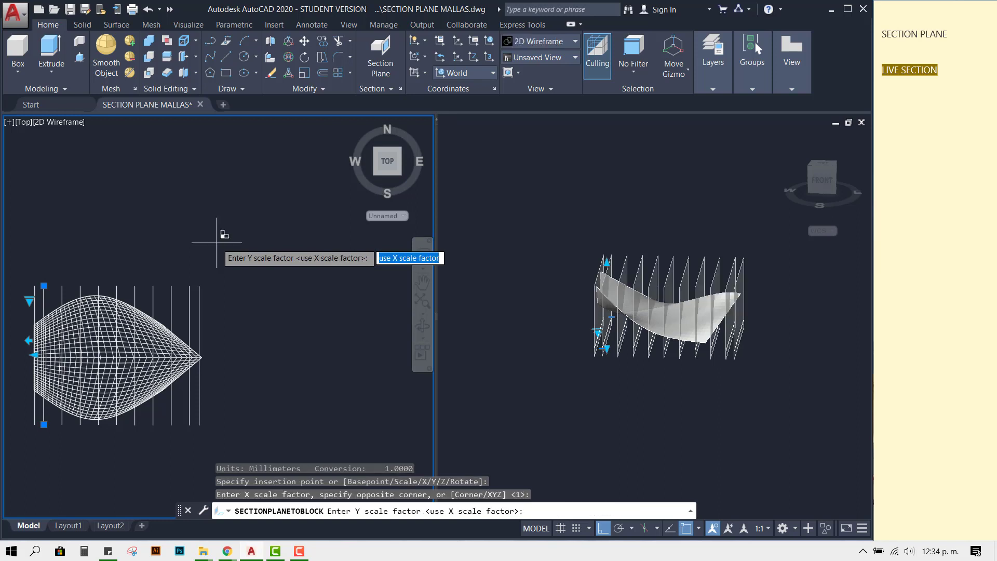
key(Return)
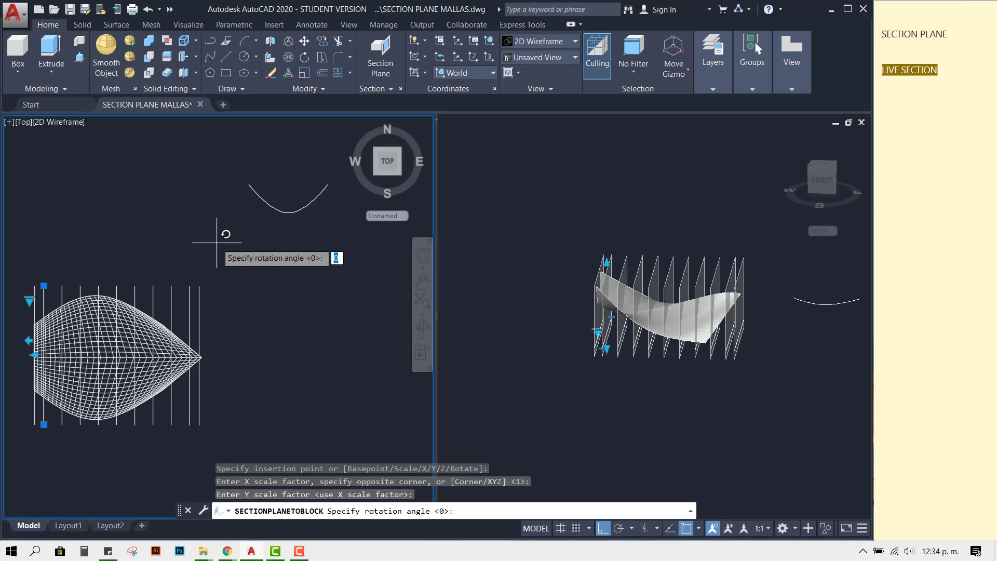
key(Escape)
key(Escape)
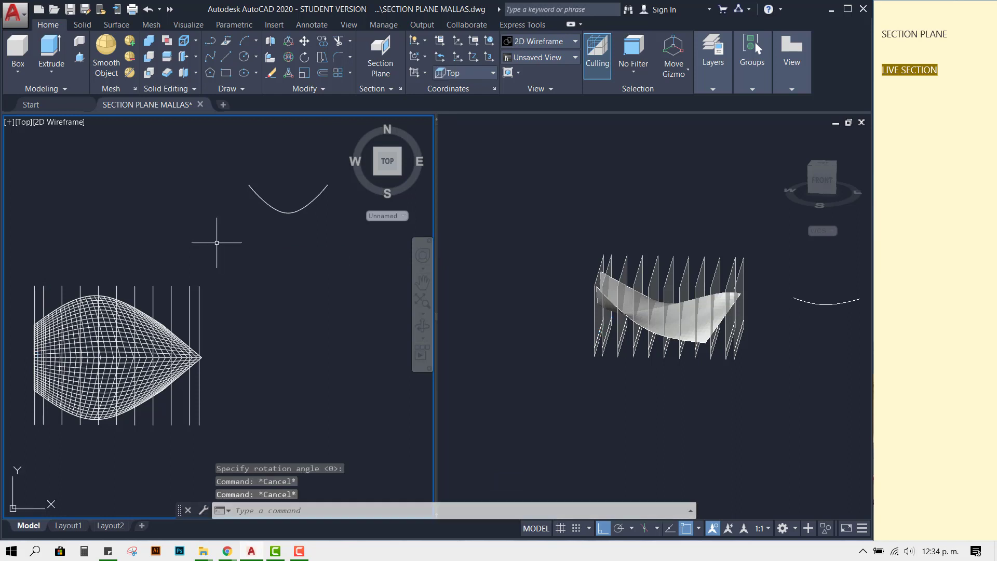
click(546, 327)
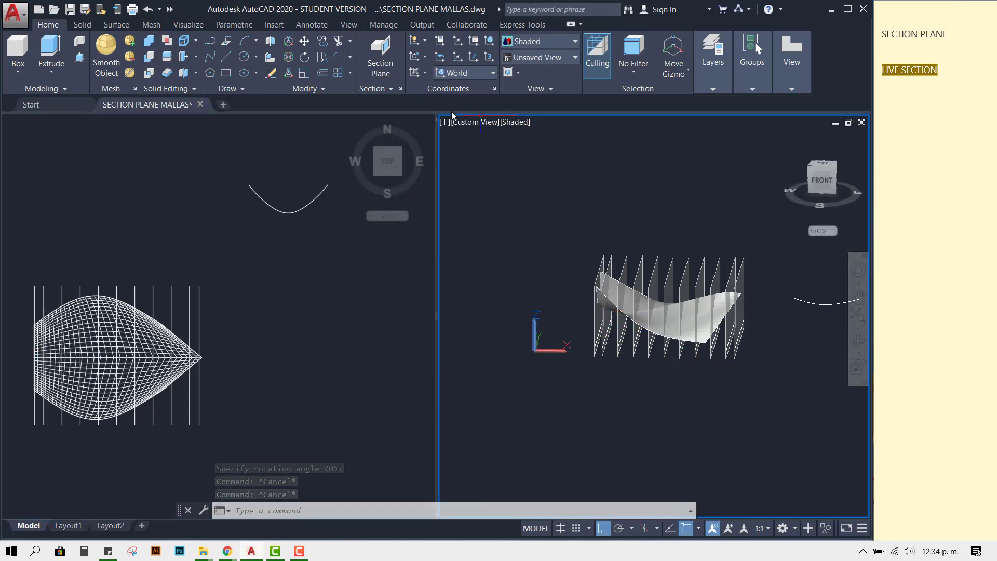
Generate a 2D section from the leftmost section plane and place it below the first profile.
click(386, 89)
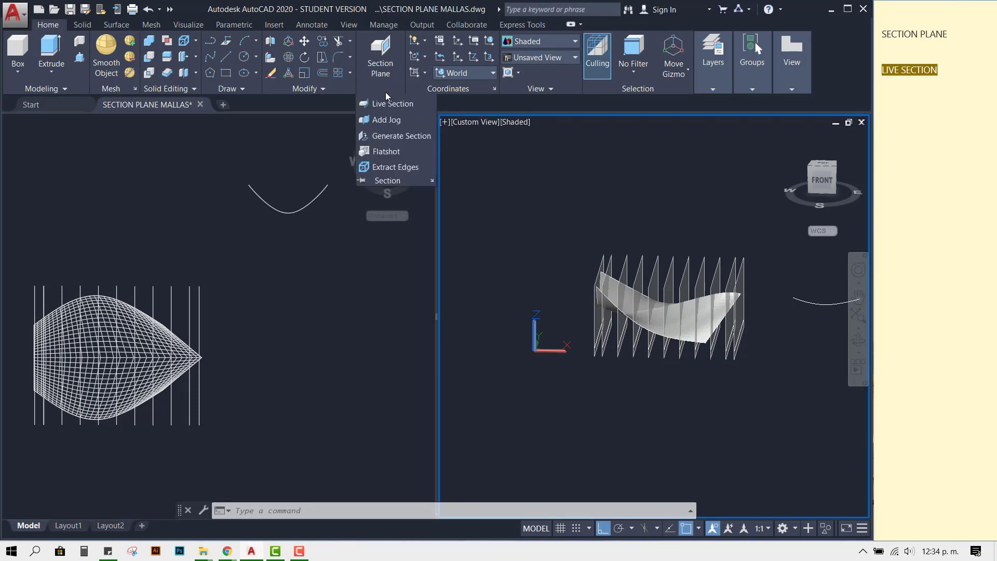
click(402, 136)
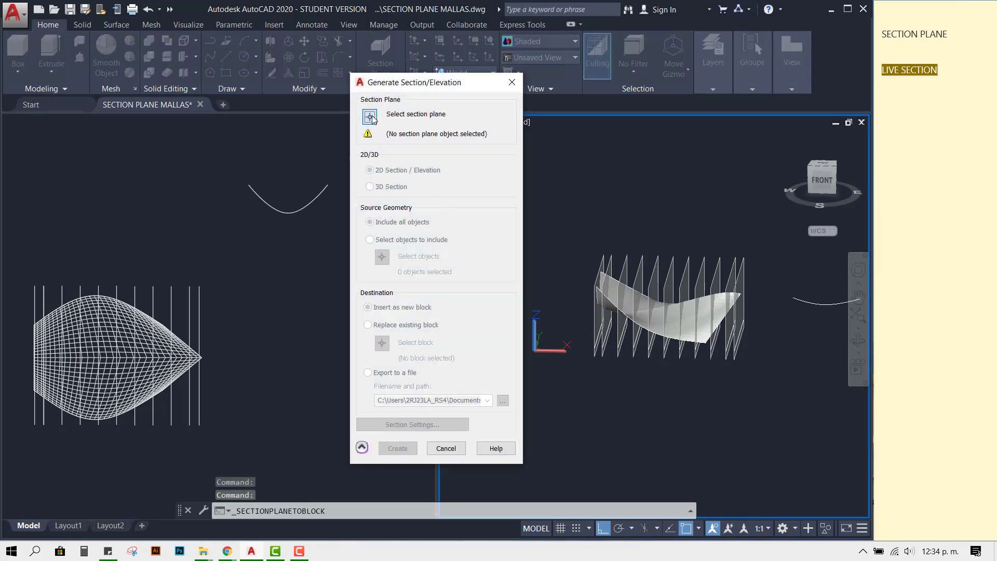
click(370, 117)
click(598, 347)
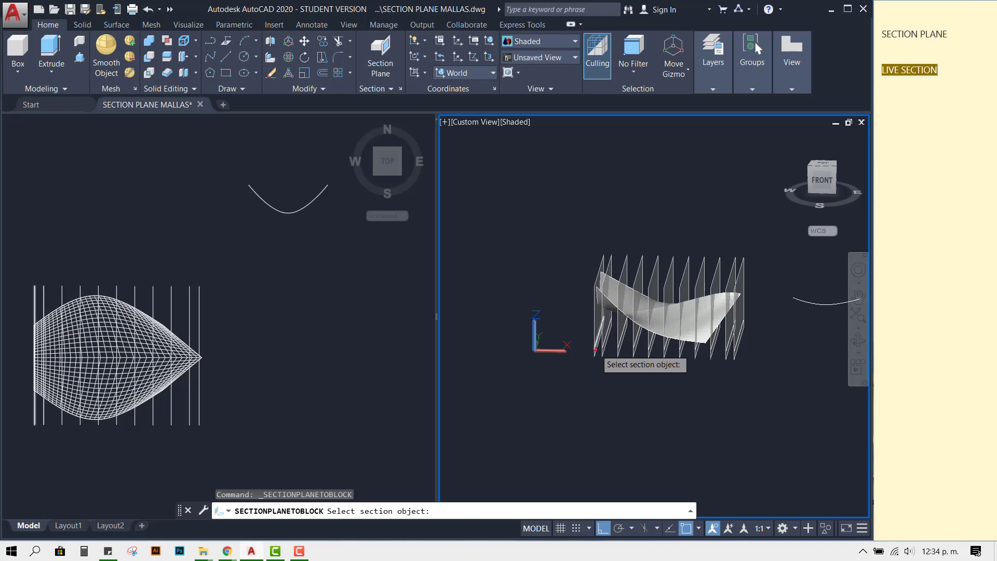
click(396, 449)
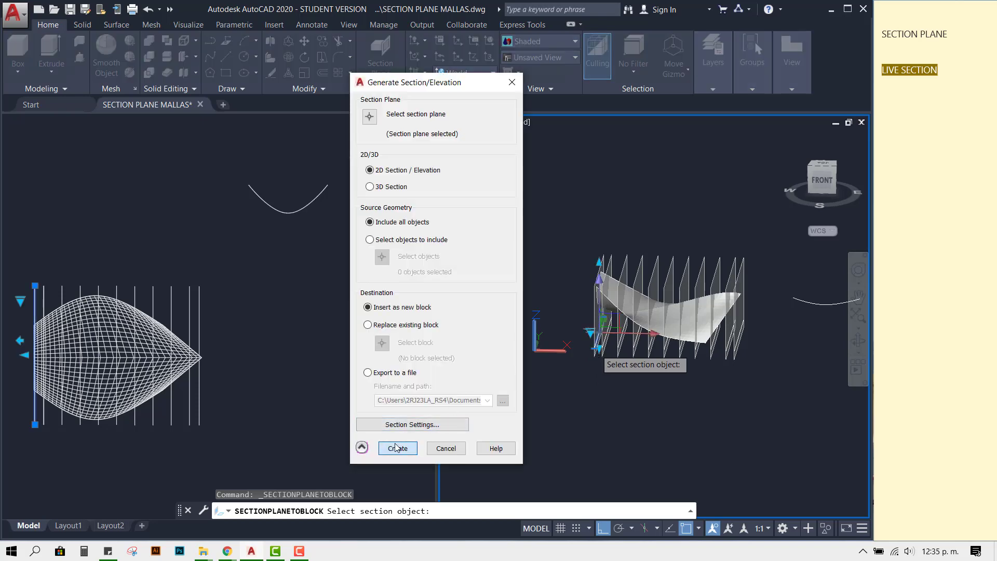
click(224, 217)
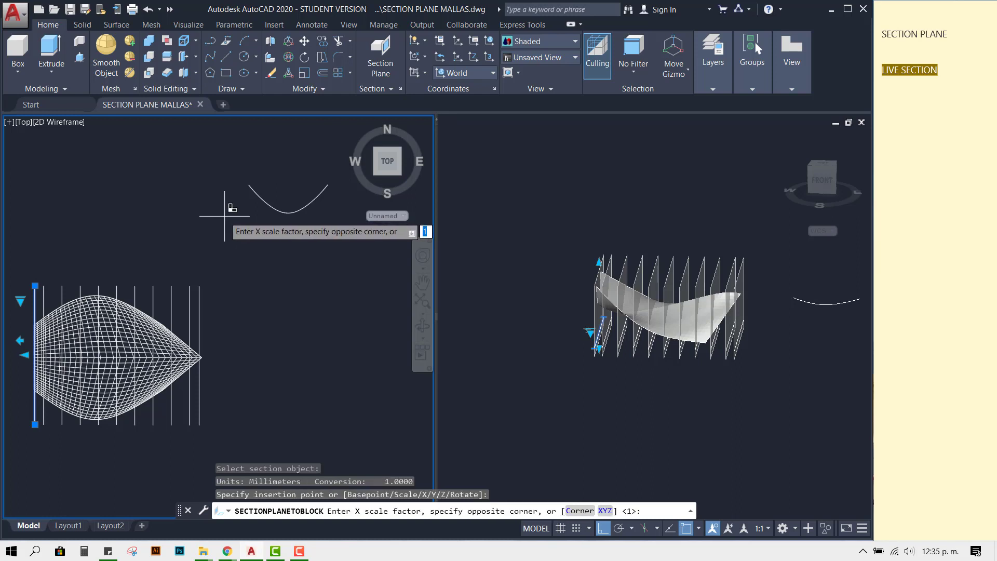
key(Return)
key(Return)
key(Return)
key(Escape)
key(Escape)
click(448, 365)
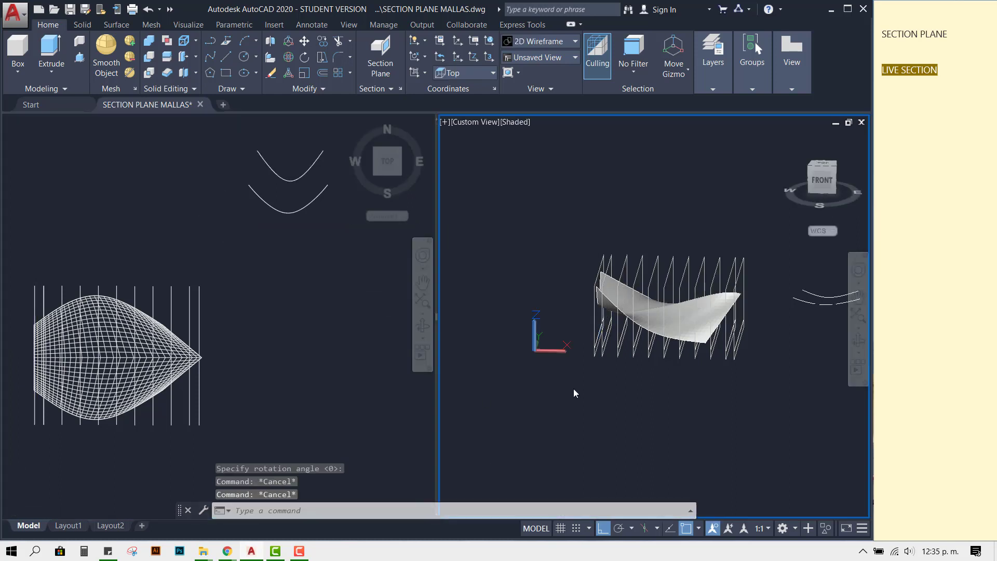
Generate the third 2D section from the next plane and place it below the others.
click(366, 94)
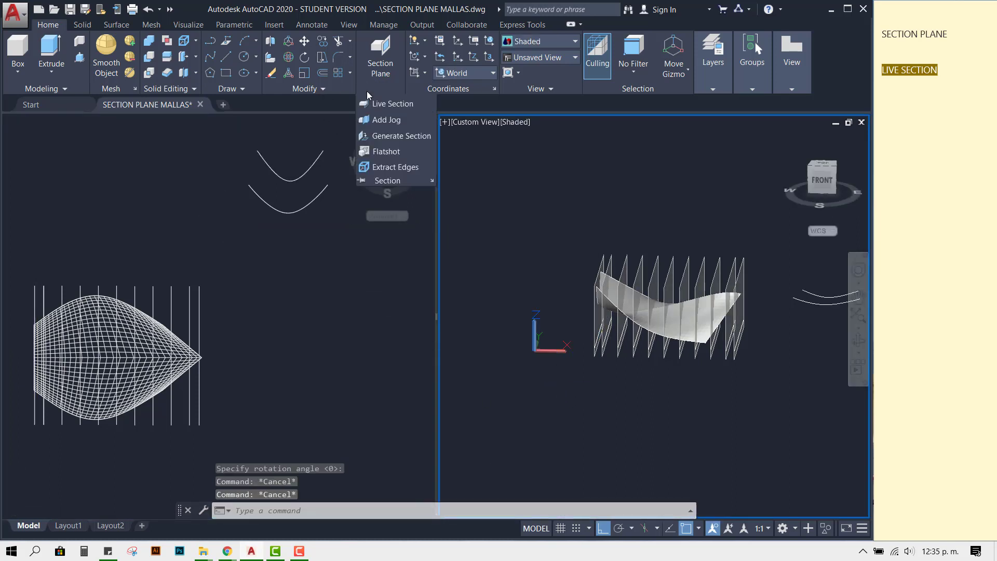
click(395, 135)
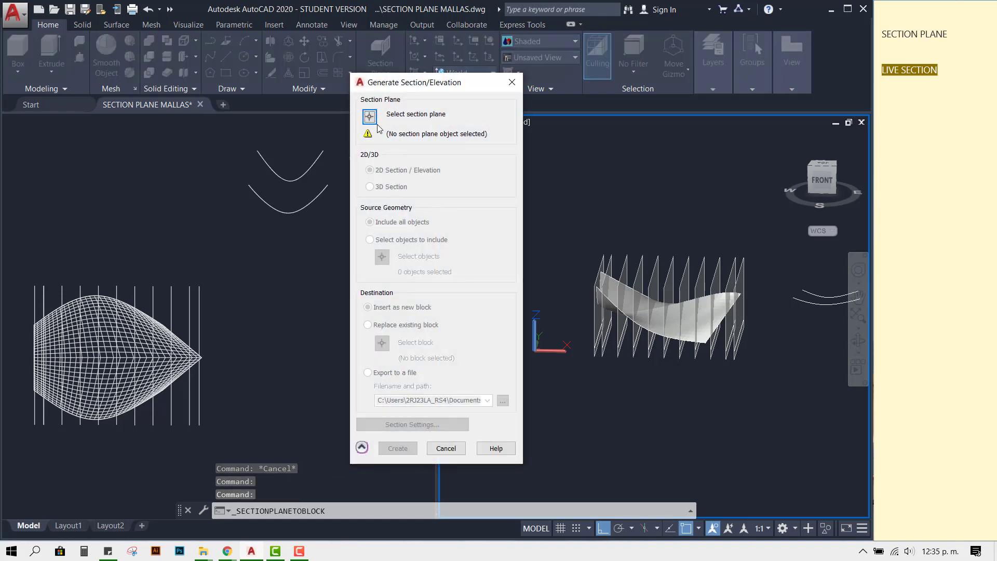
click(369, 117)
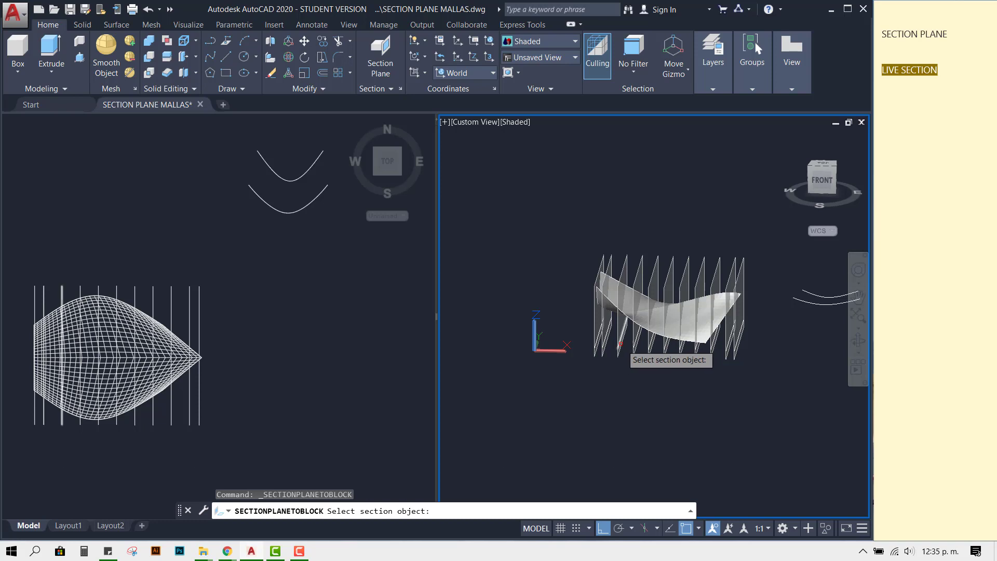
click(620, 344)
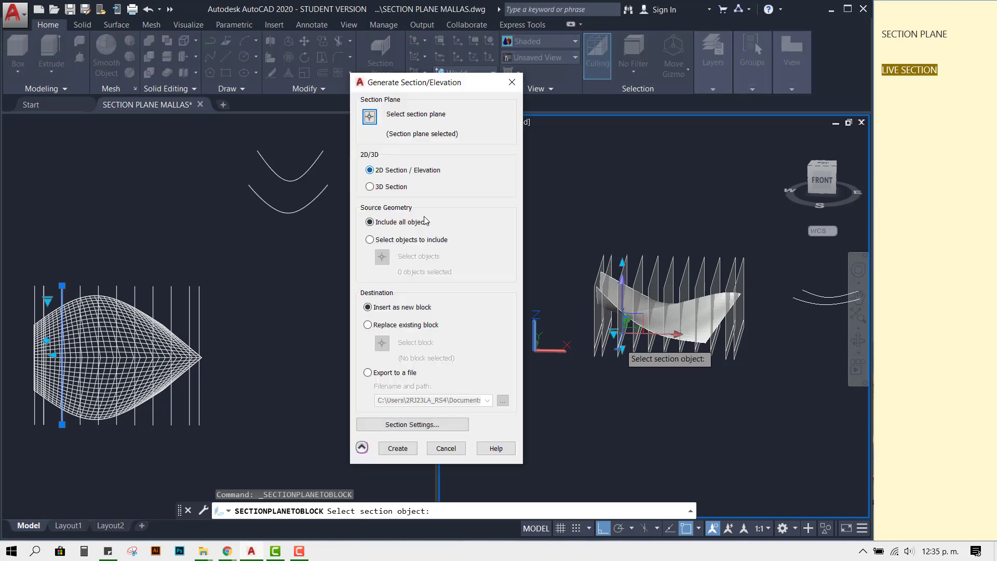
click(398, 448)
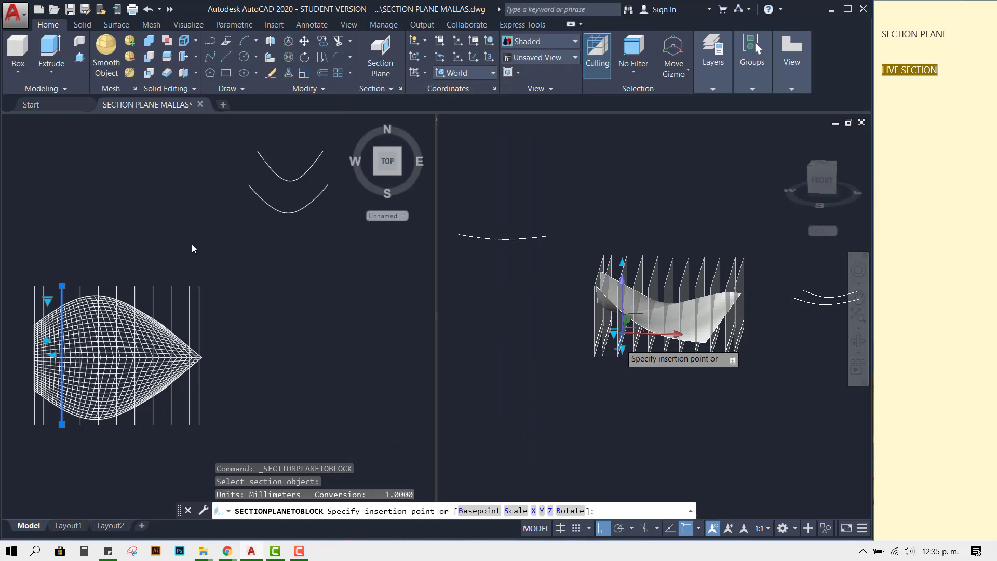
click(192, 248)
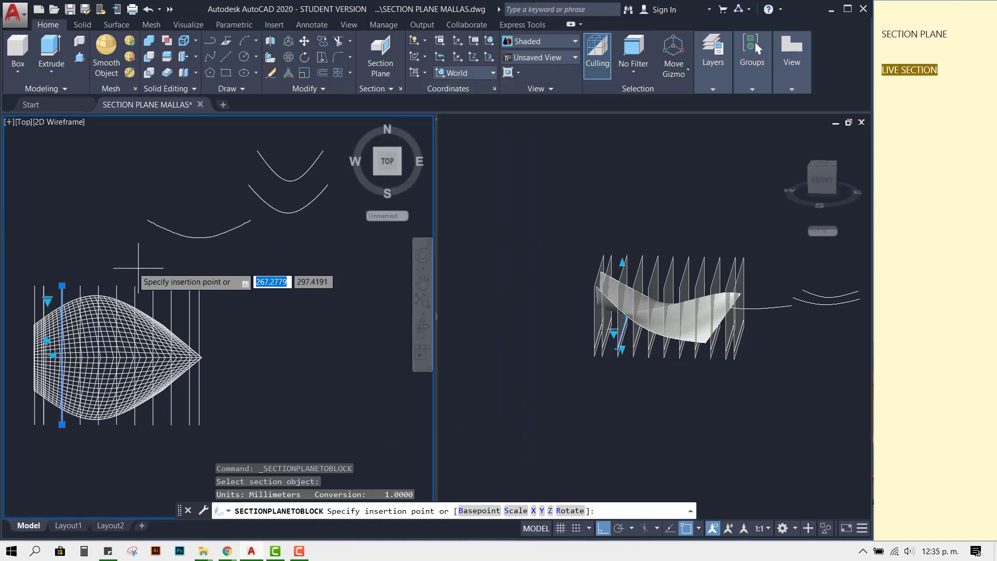
click(217, 267)
key(Return)
key(Return)
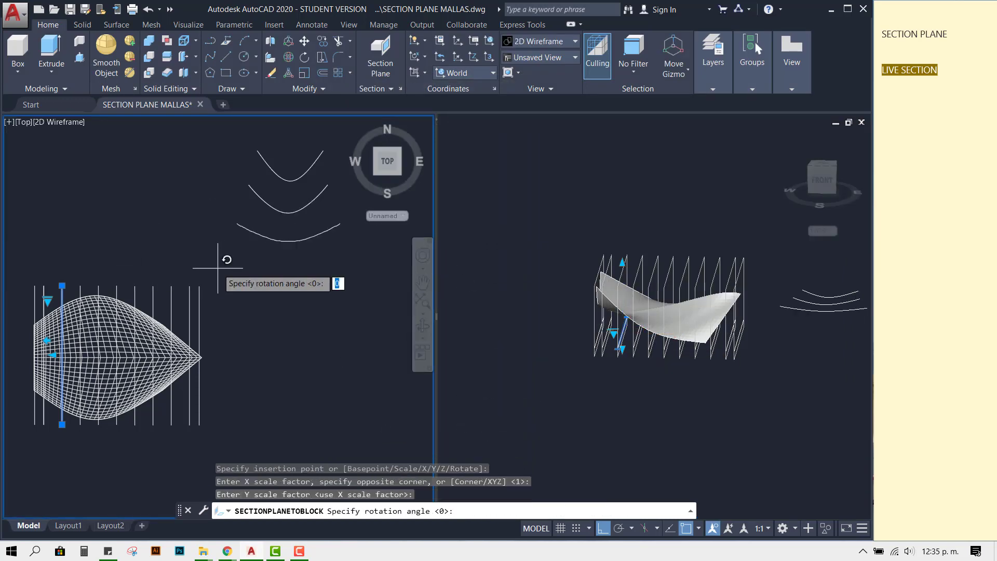
key(Escape)
key(Escape)
click(610, 407)
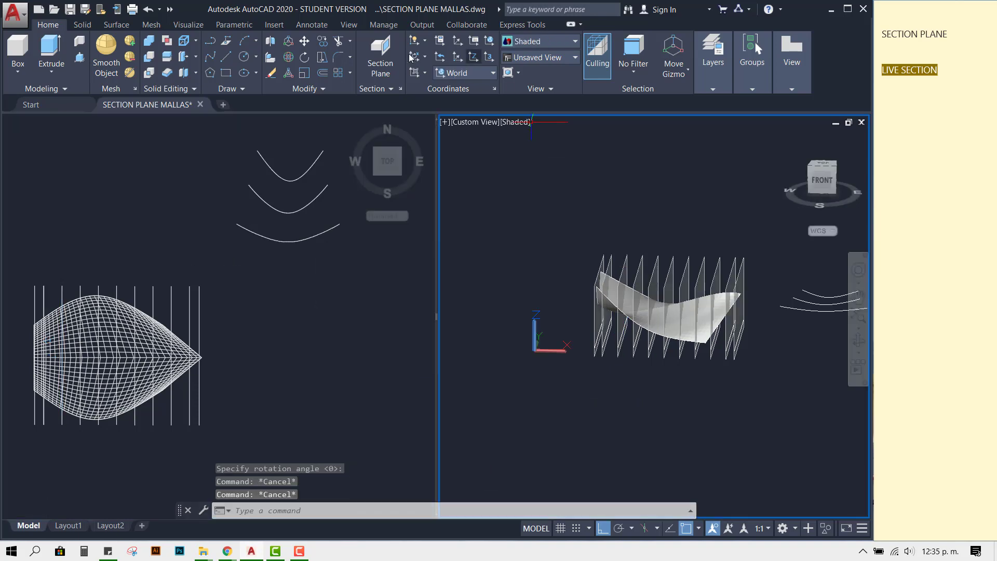
Generate the fourth 2D section from the next plane and place it below the stack.
click(388, 91)
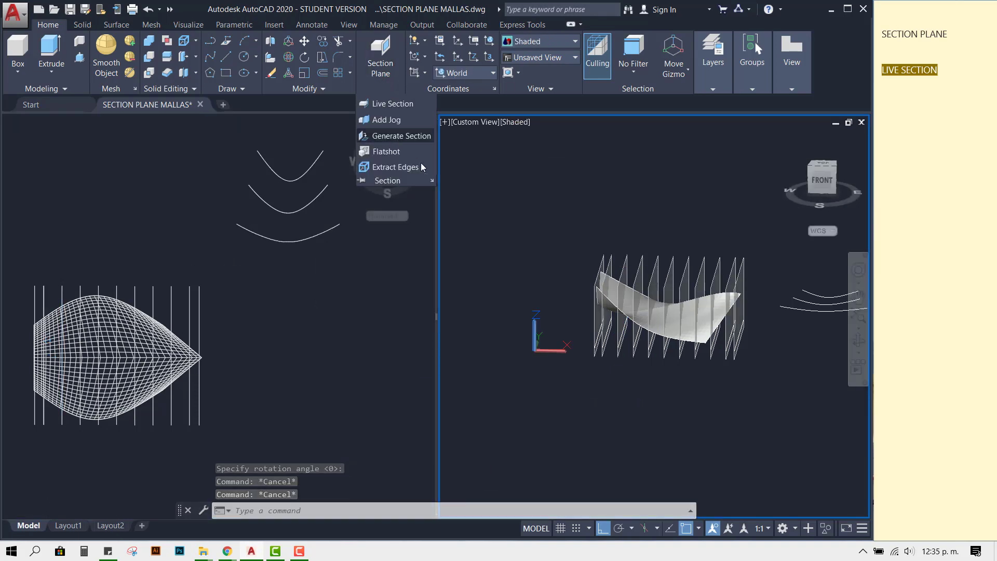
click(401, 135)
click(369, 116)
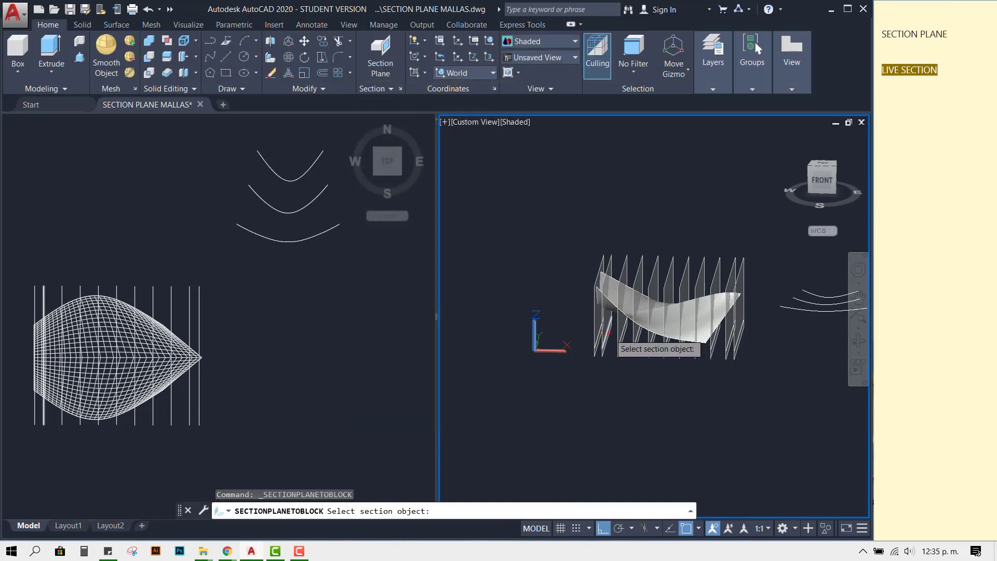
click(639, 344)
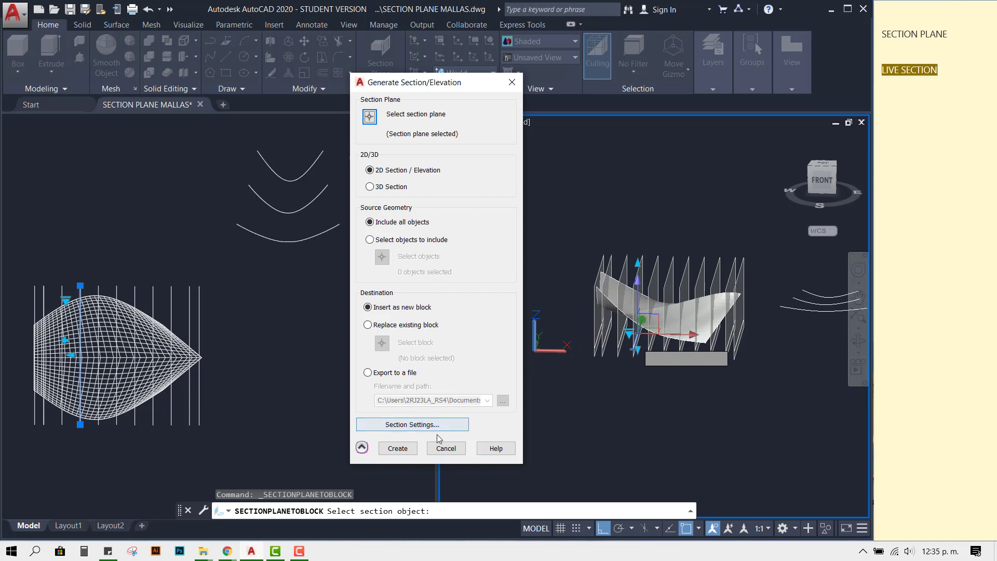
click(398, 449)
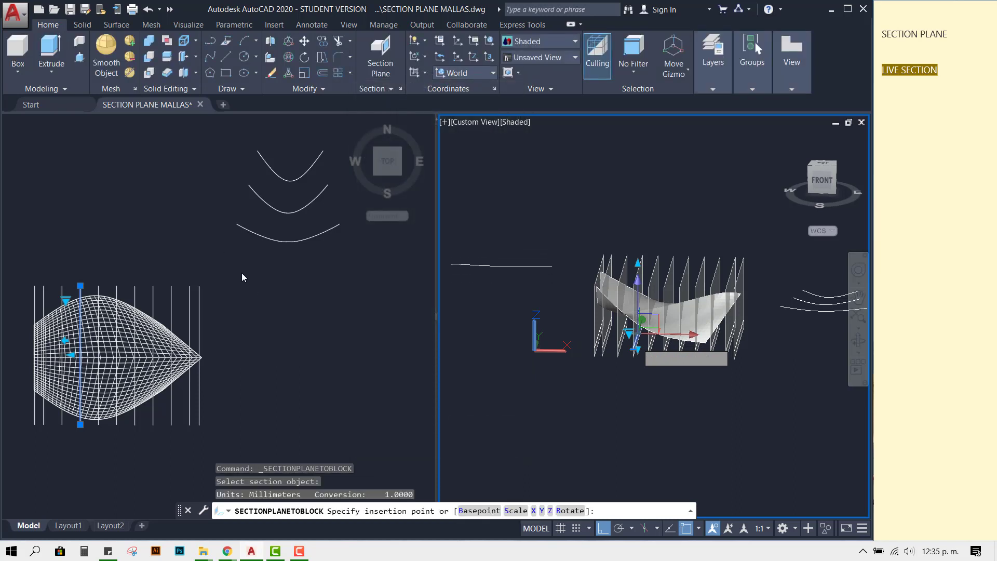
click(214, 293)
key(Return)
key(Return)
key(Return)
key(Escape)
key(Escape)
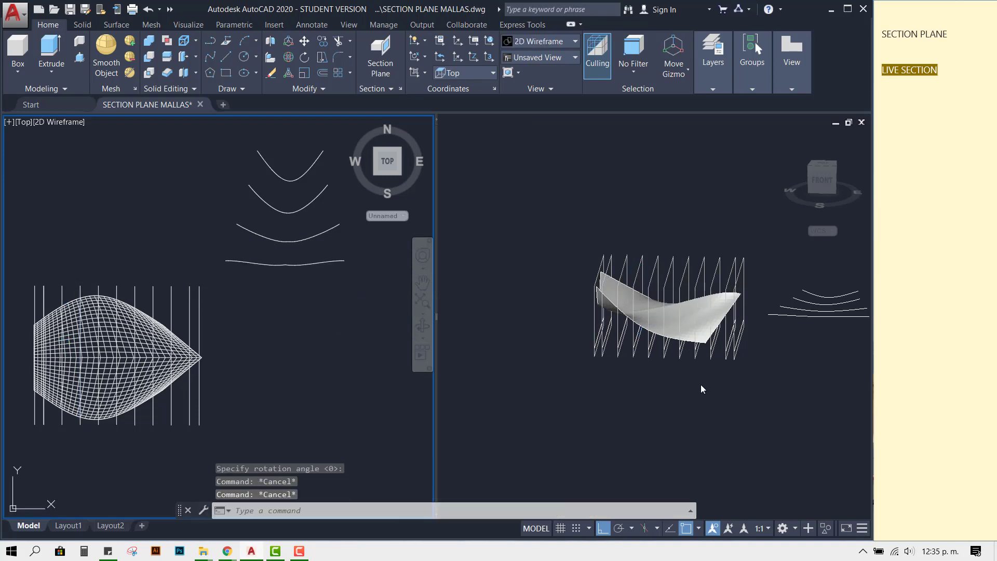
click(700, 384)
Generate the fifth 2D section from the next plane and place it at the bottom.
click(370, 91)
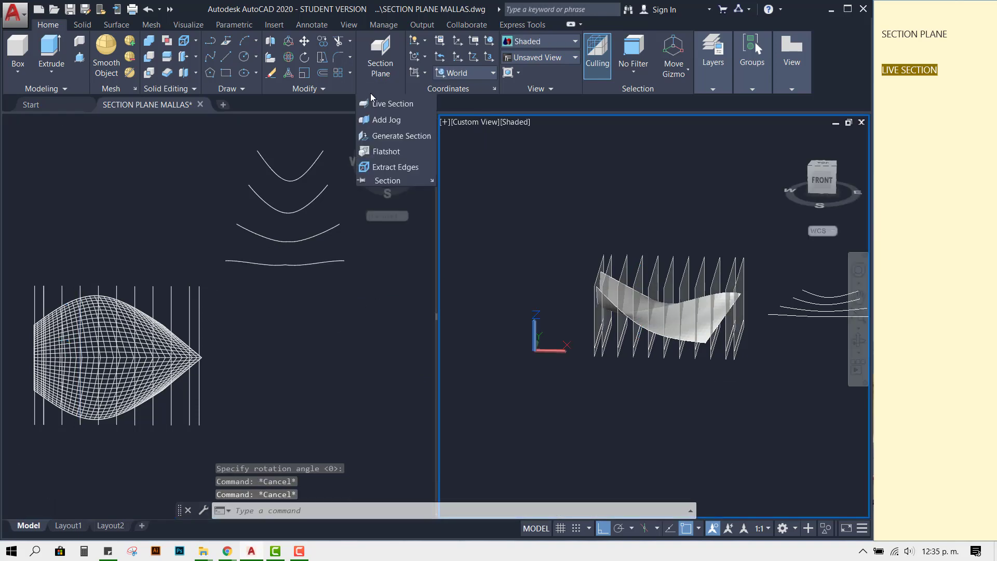
click(397, 136)
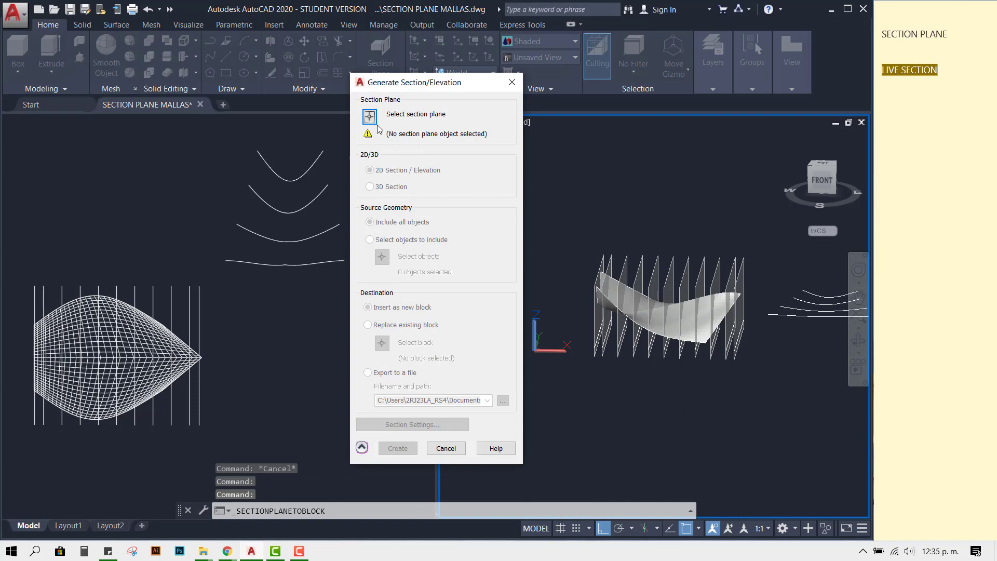
click(370, 116)
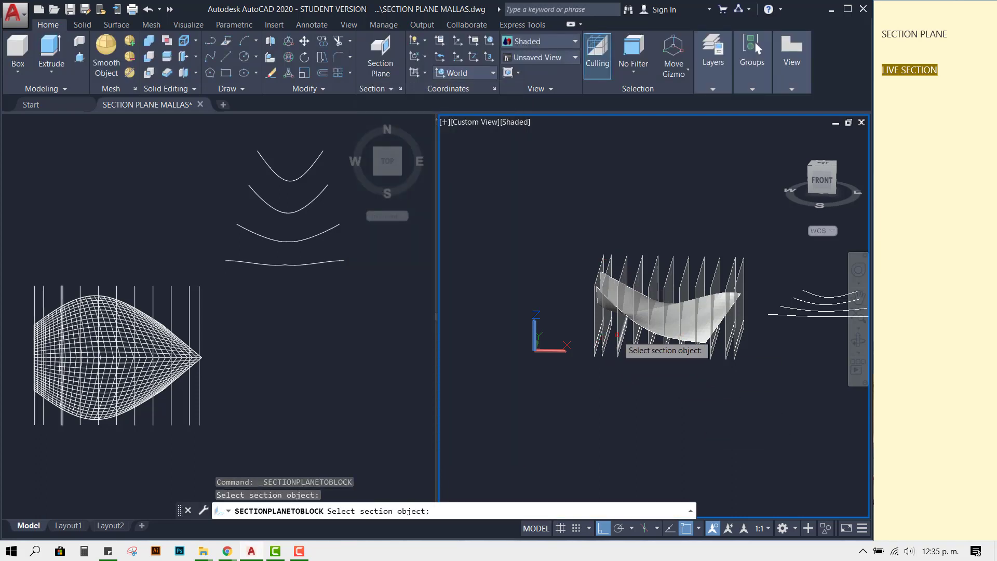
click(644, 352)
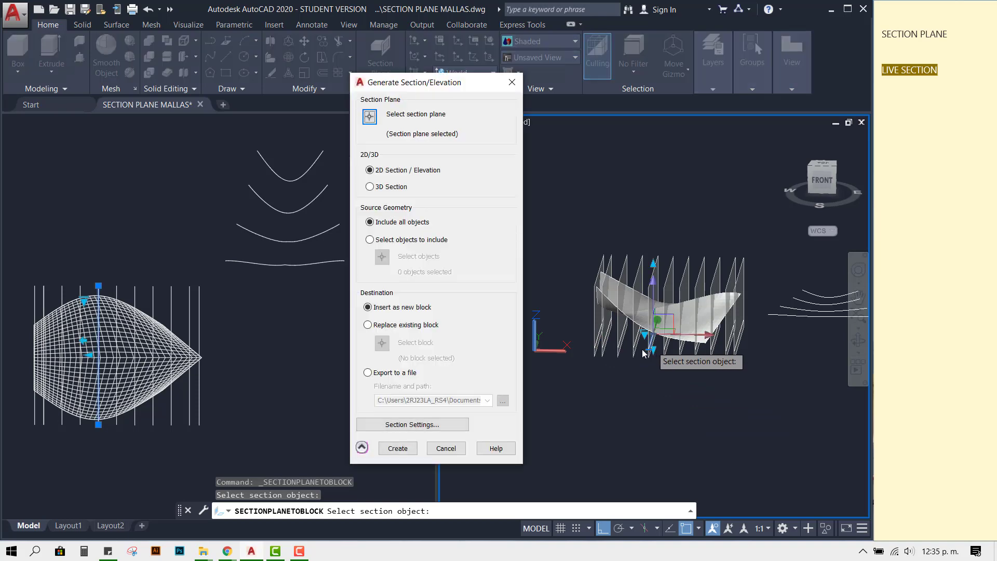
click(397, 448)
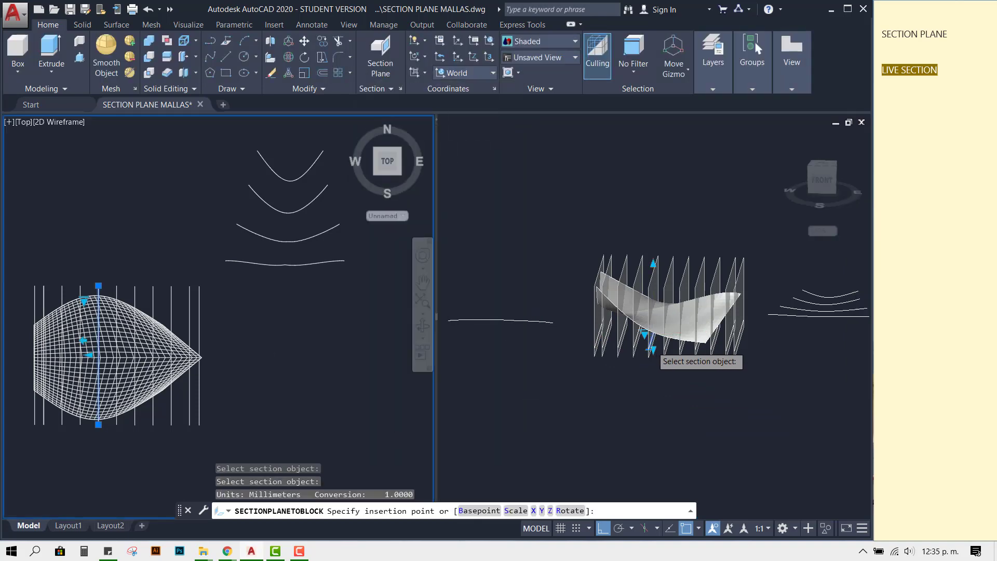
click(220, 324)
key(Return)
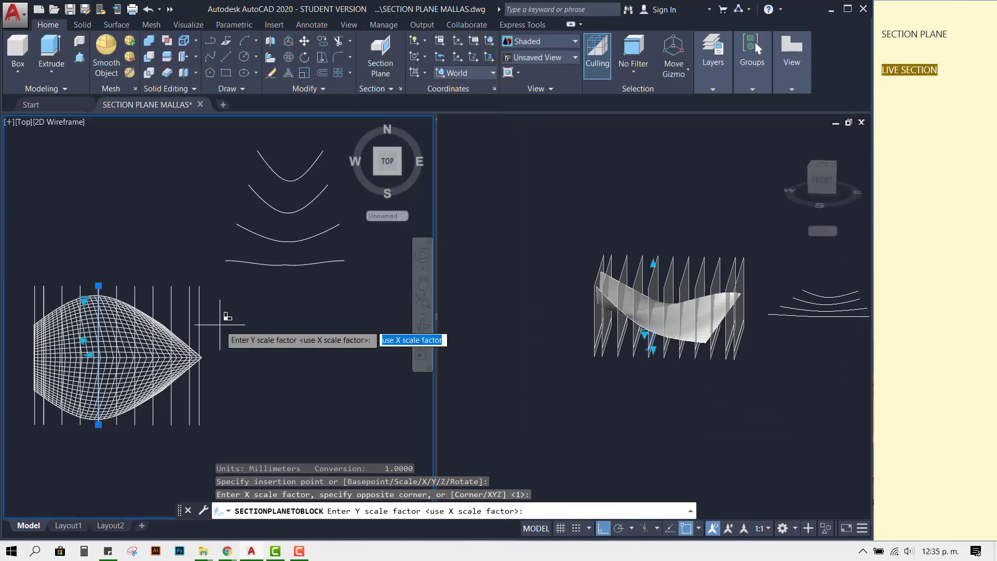
key(Return)
key(Return)
key(Escape)
key(Escape)
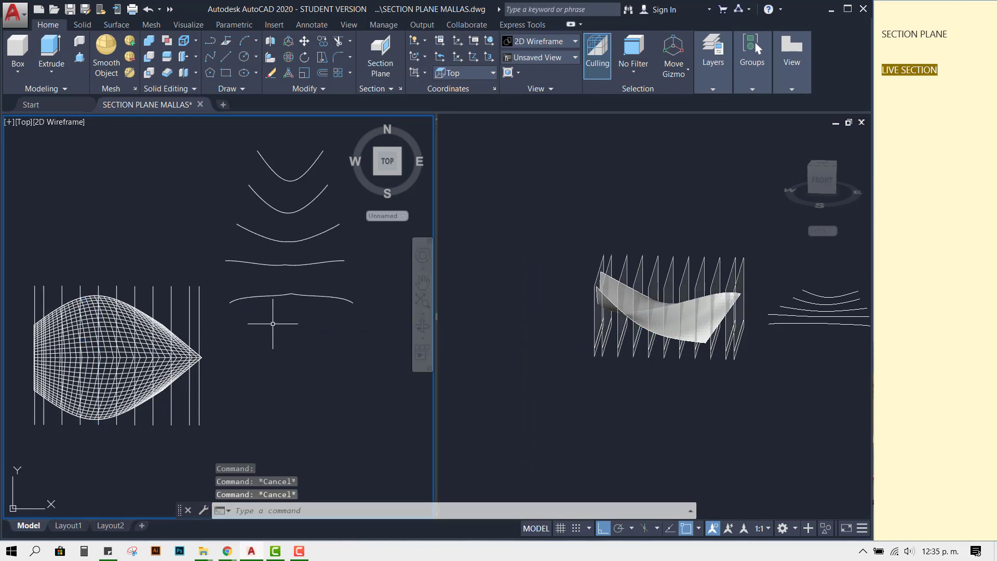
scroll(272, 323, down, 2)
Move the mesh and its section planes (18 objects) left, clear of the section curves.
middle_drag(290, 356, 301, 354)
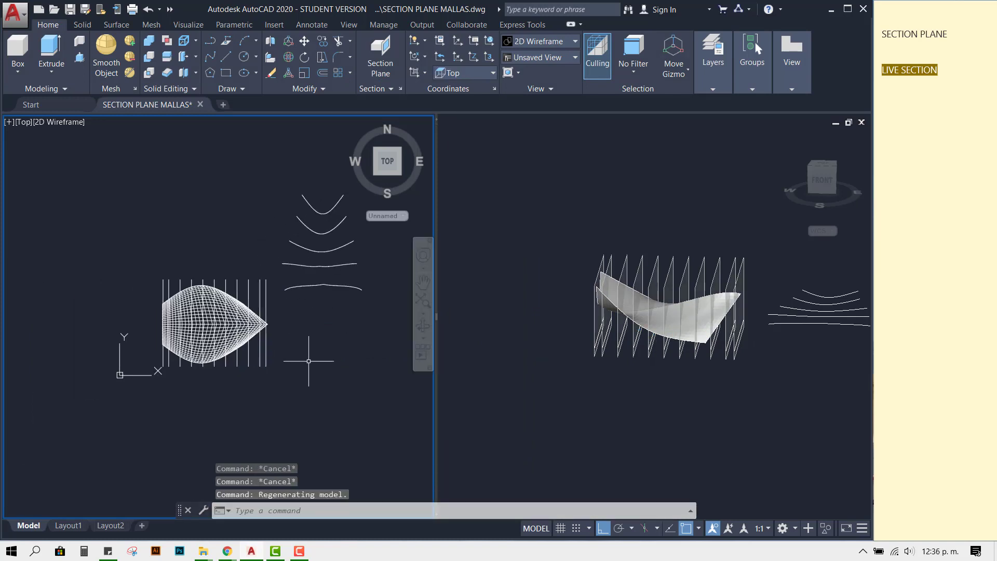
text(move)
key(Return)
click(101, 249)
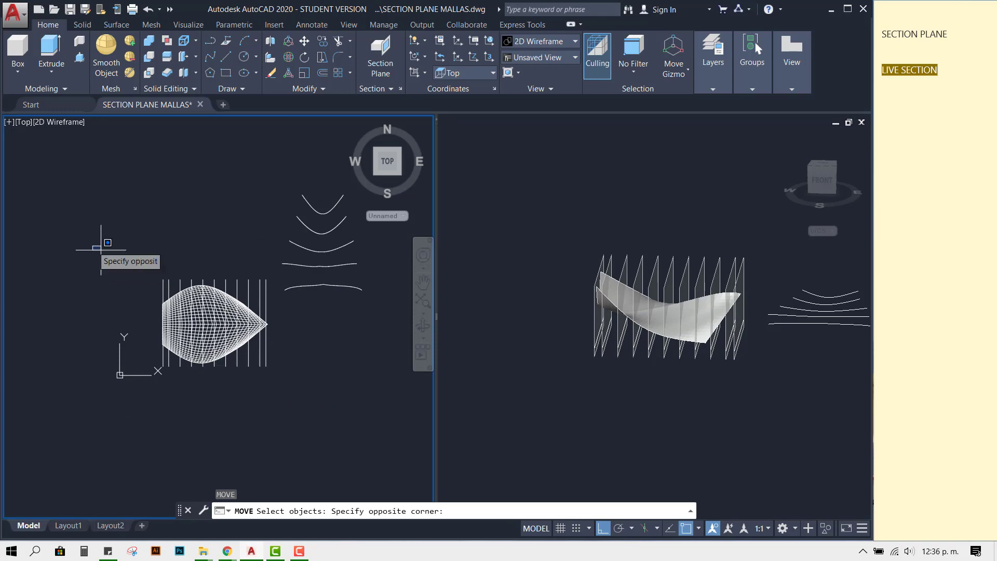
click(305, 379)
key(Return)
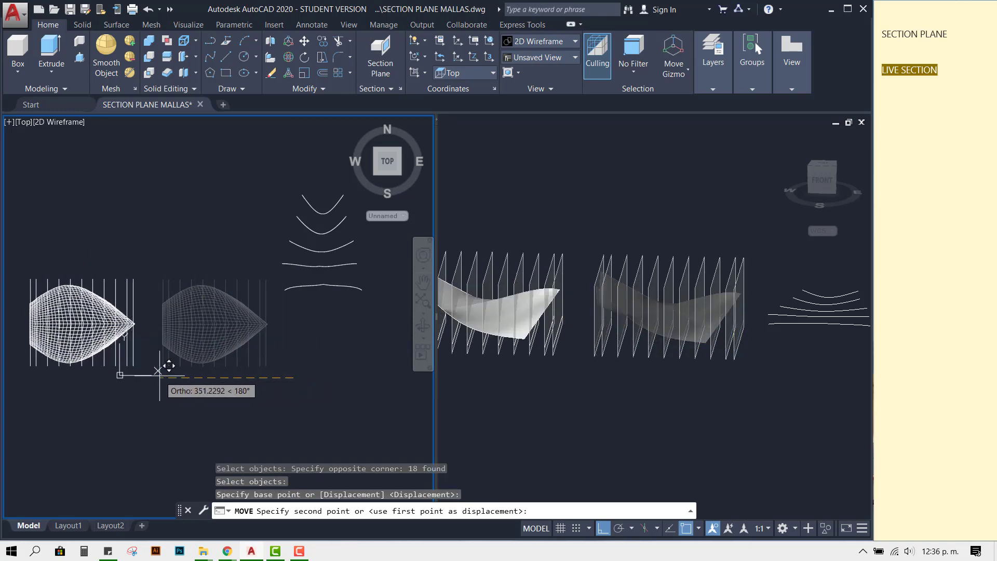
click(159, 370)
middle_drag(367, 329, 278, 388)
Zoom the view onto the five section curves and enter the LIST command.
scroll(221, 359, up, 1)
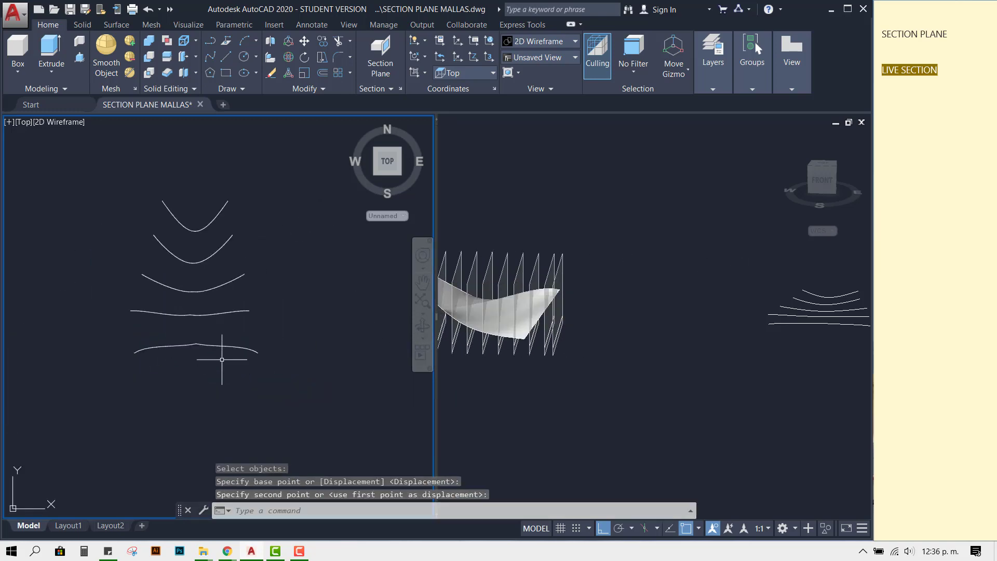
scroll(223, 353, up, 2)
scroll(233, 334, down, 1)
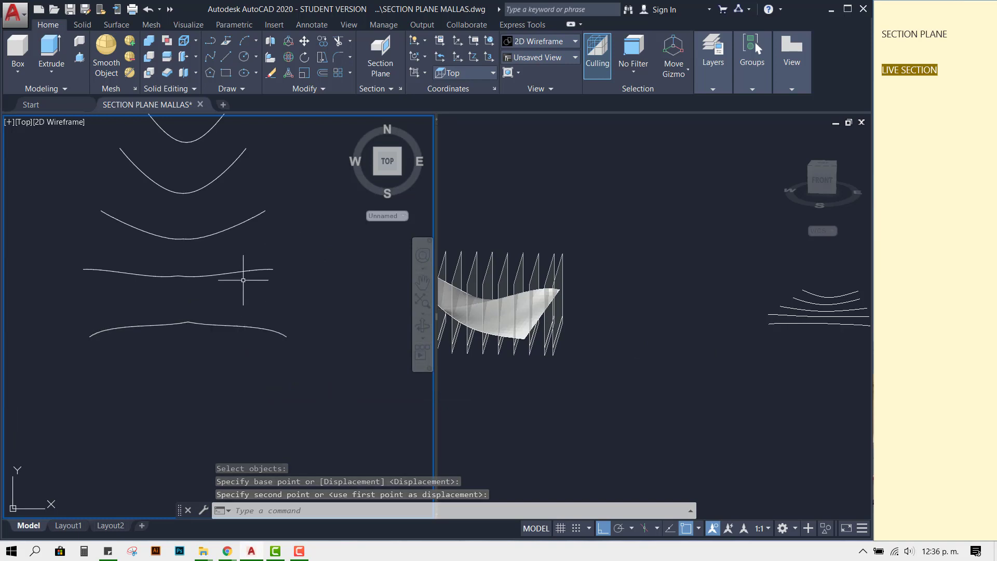
scroll(243, 279, down, 1)
scroll(250, 296, down, 1)
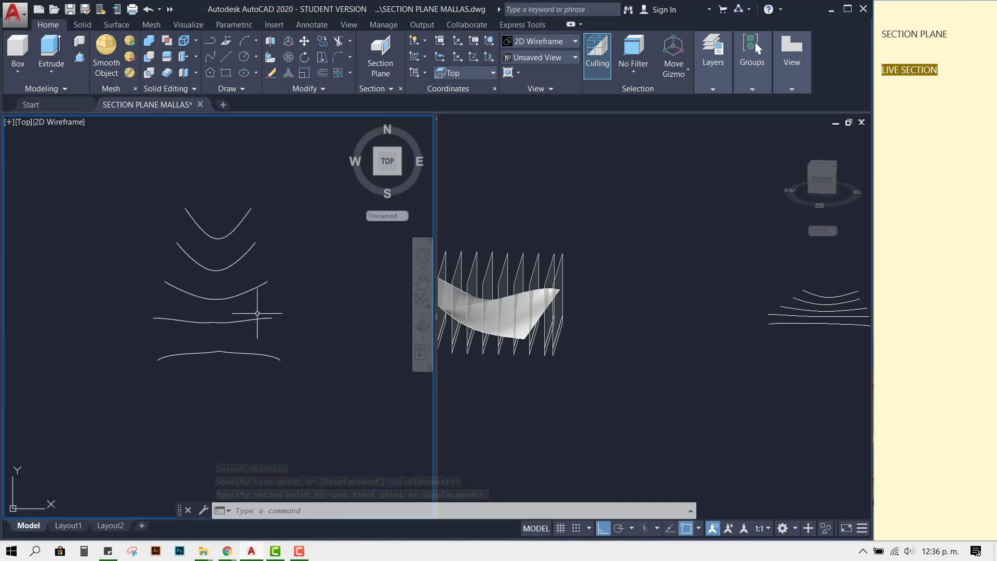
text(list)
key(Return)
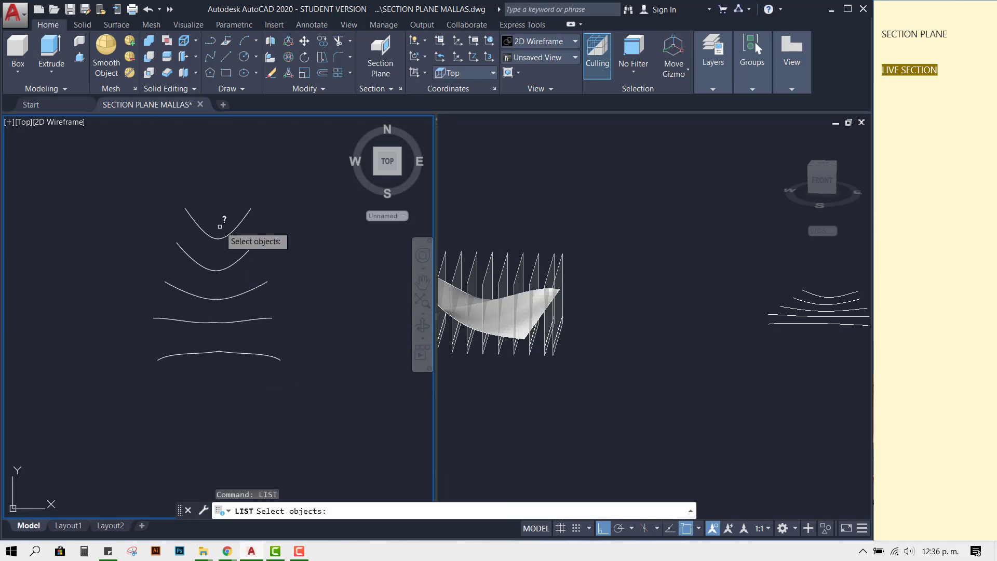
click(228, 221)
click(215, 243)
key(Return)
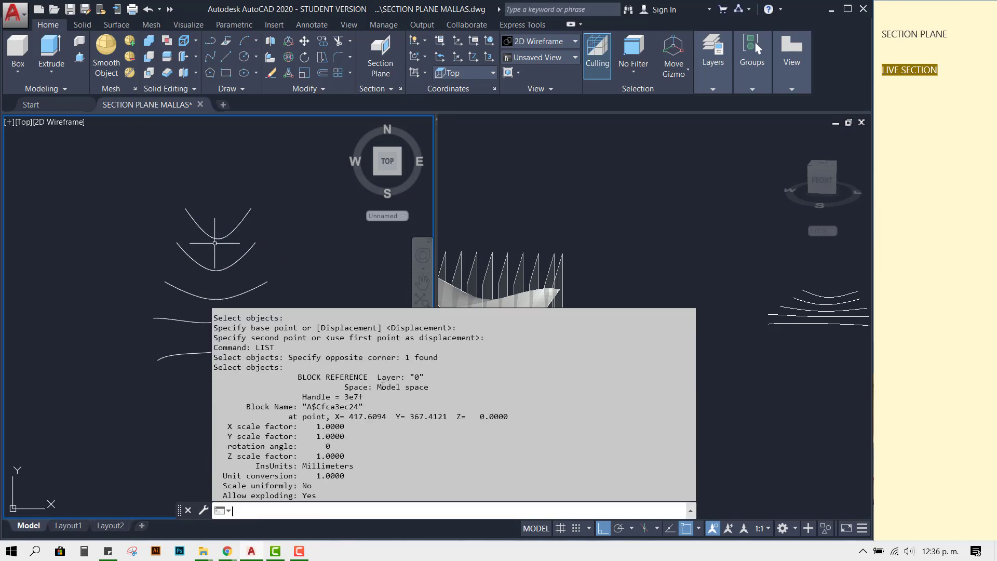
key(Escape)
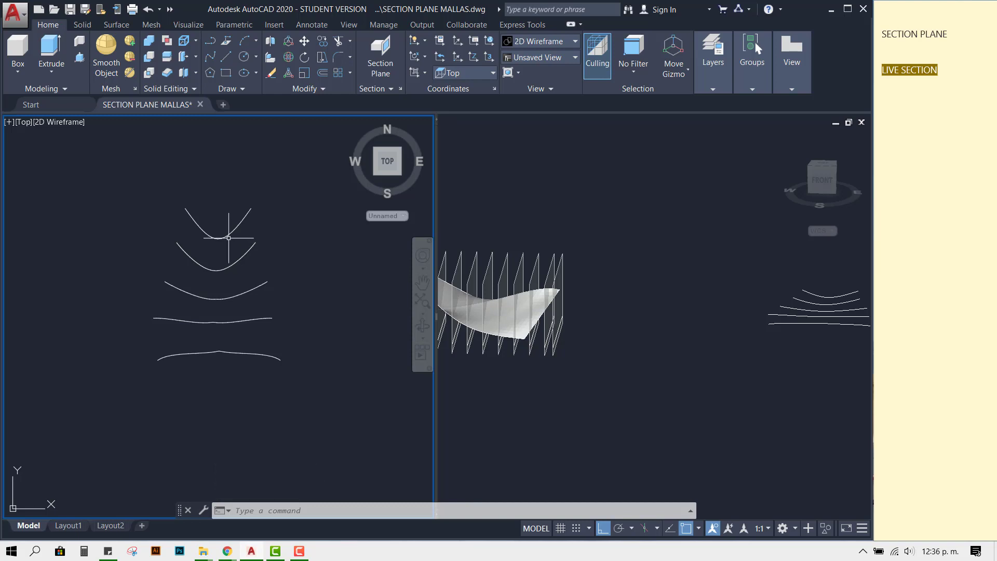
scroll(239, 256, up, 1)
scroll(247, 287, up, 1)
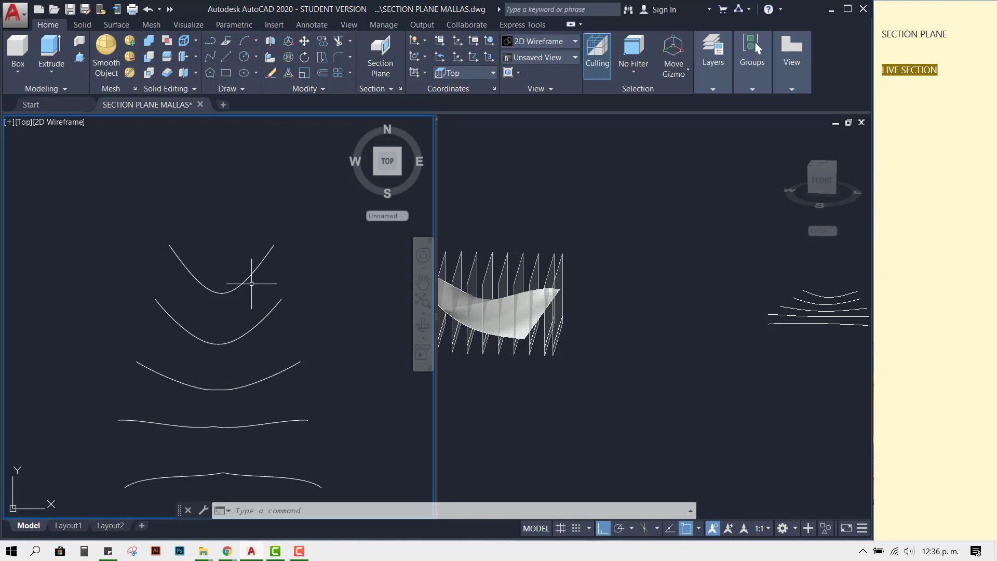
text(X)
key(Return)
click(251, 282)
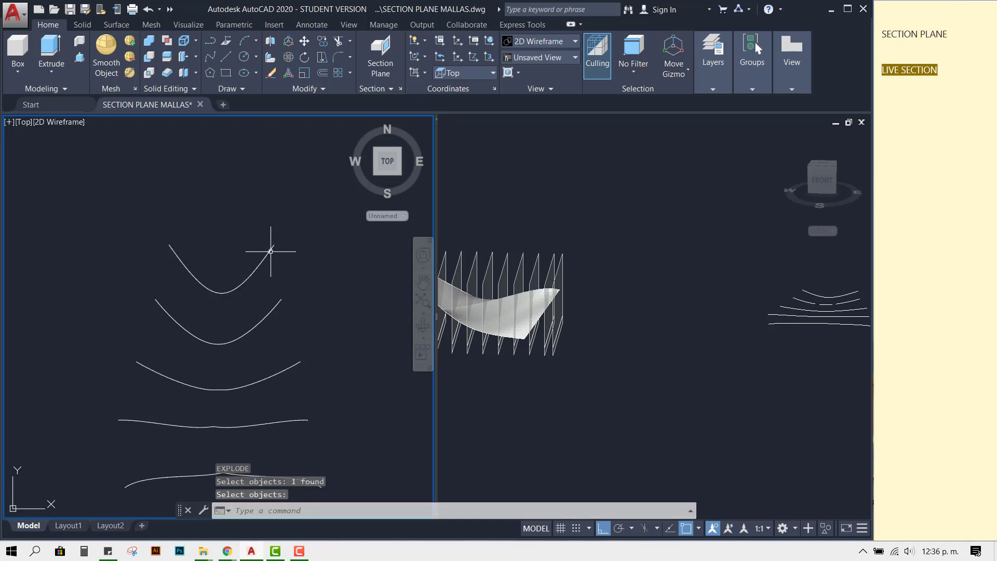
scroll(254, 260, up, 3)
scroll(307, 264, up, 3)
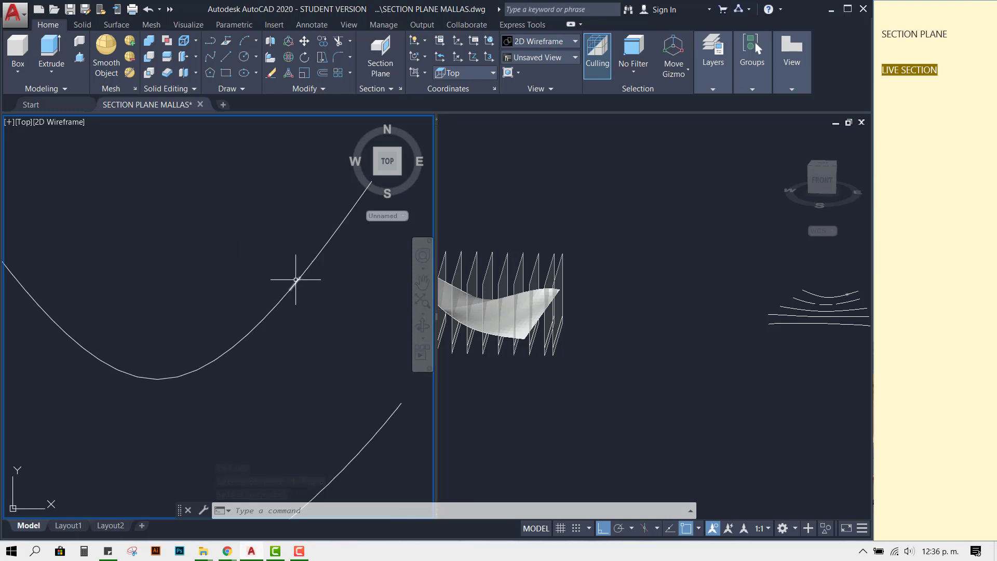
text(u)
key(Return)
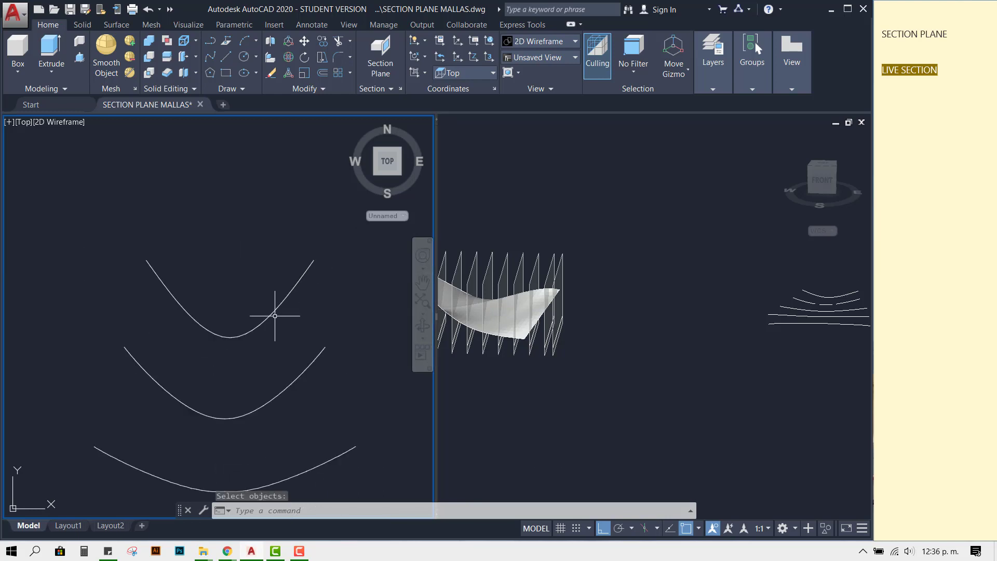
key(Return)
text(SPLINE)
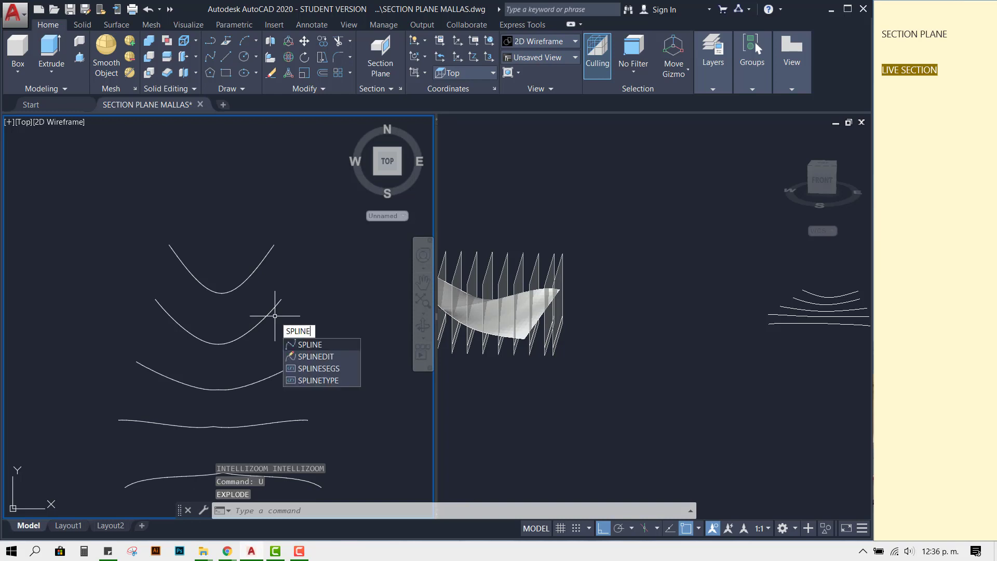
Draw a spline through fit points tracing the top section curve end to end.
key(Return)
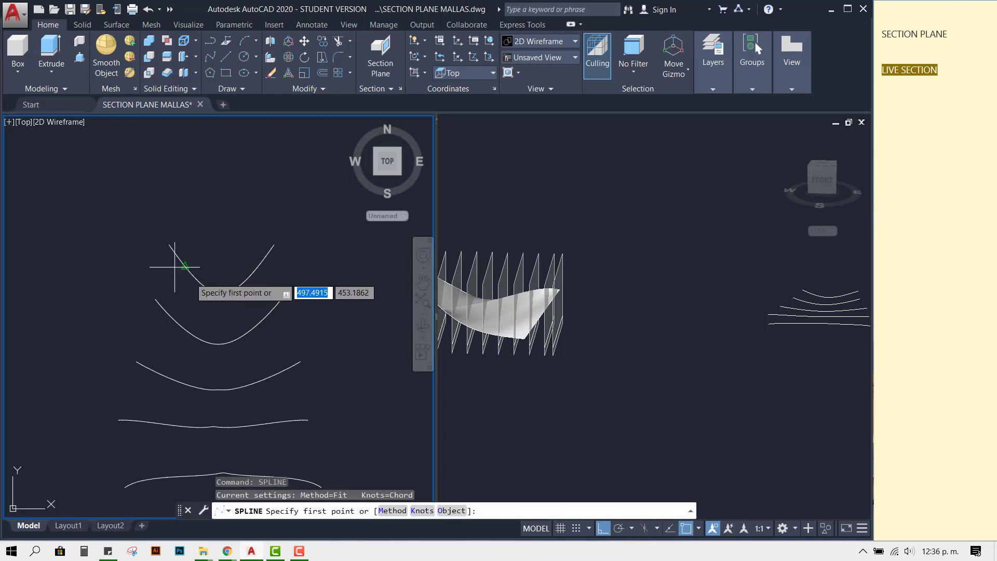
scroll(175, 251, up, 2)
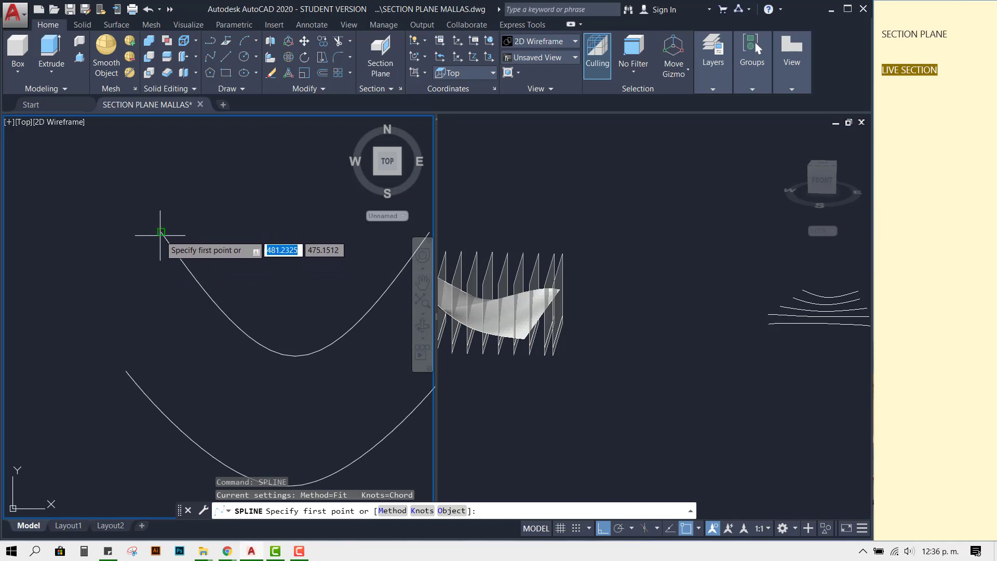
click(166, 240)
click(175, 245)
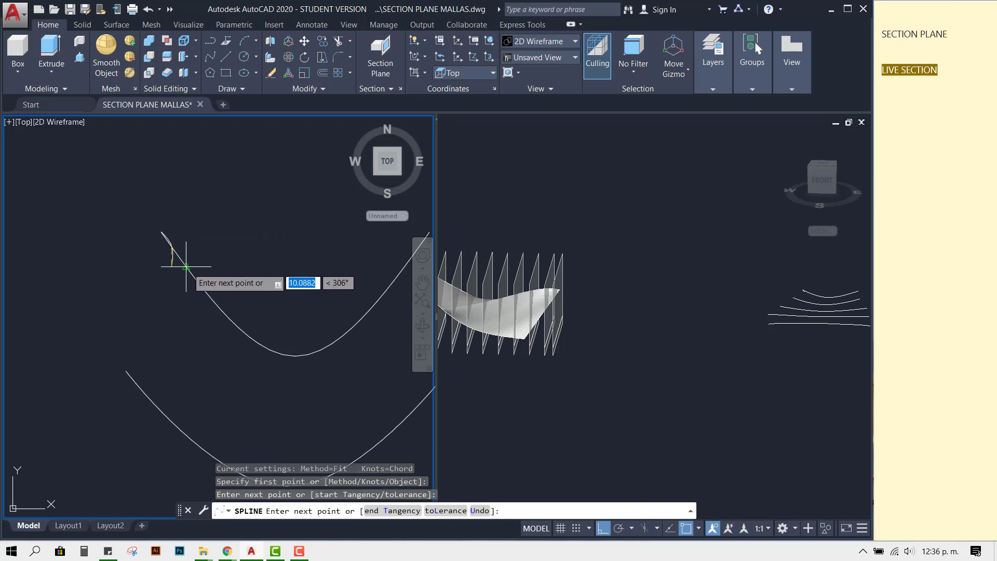
click(188, 266)
click(201, 287)
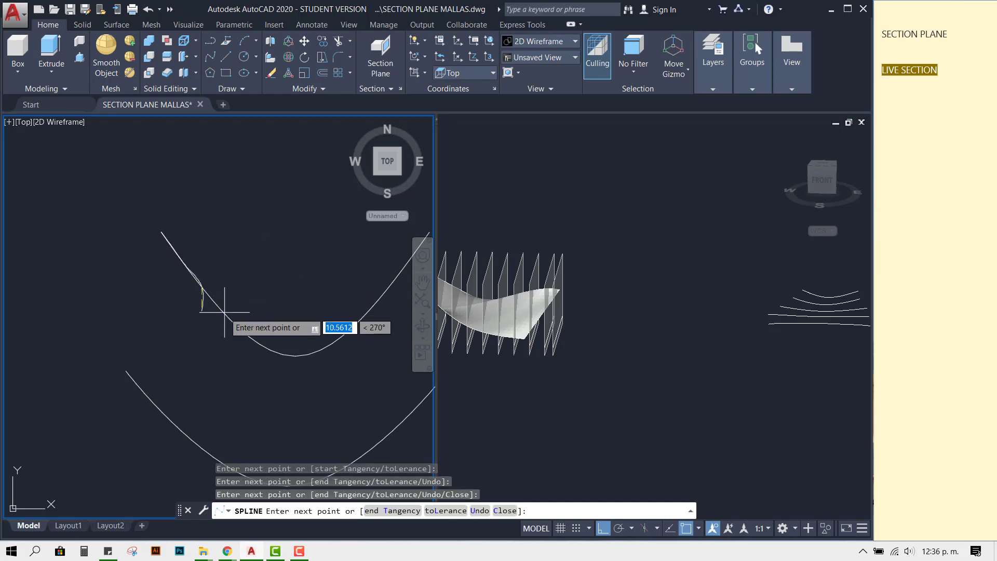
click(226, 314)
click(249, 336)
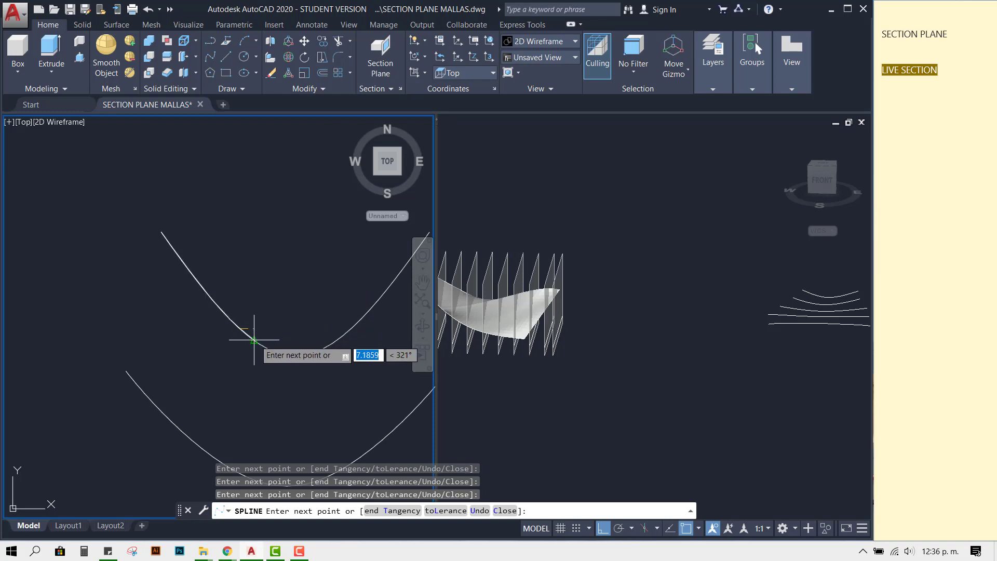
click(306, 354)
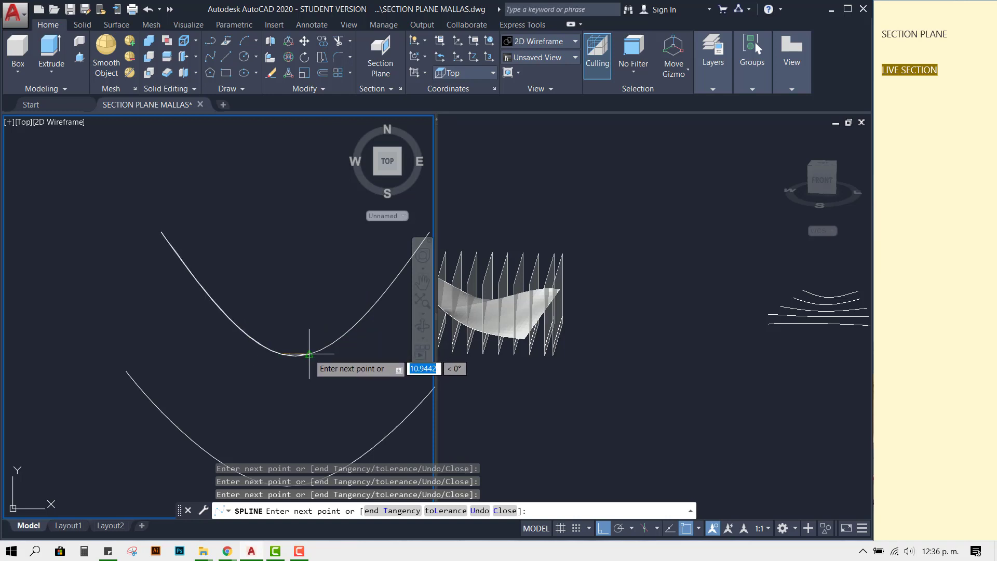
click(332, 343)
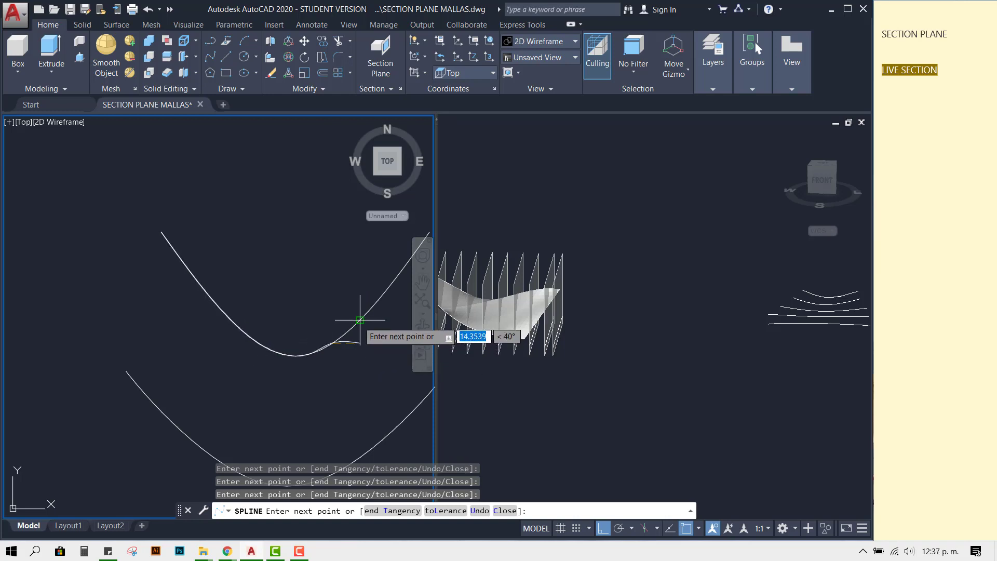
middle_drag(357, 326, 216, 358)
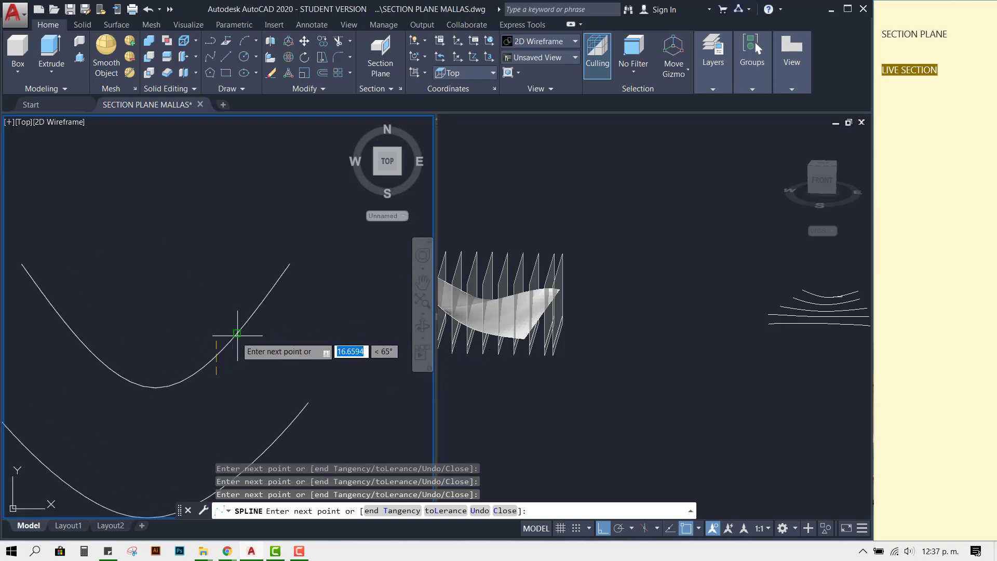
click(237, 333)
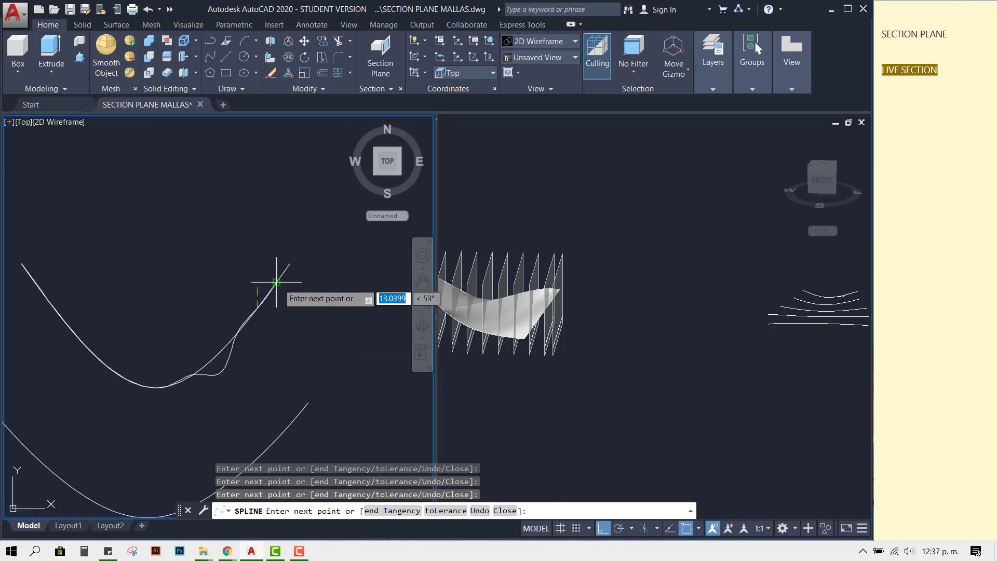
click(290, 261)
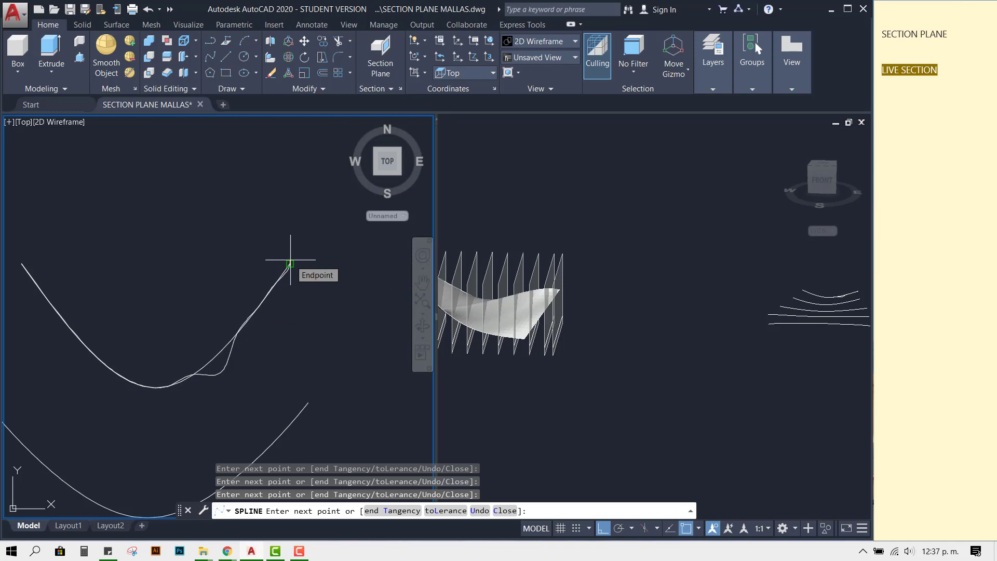
key(Return)
key(Return)
Grip-stretch the stray spline fit point back onto the curve, then zoom out to all curves.
click(229, 364)
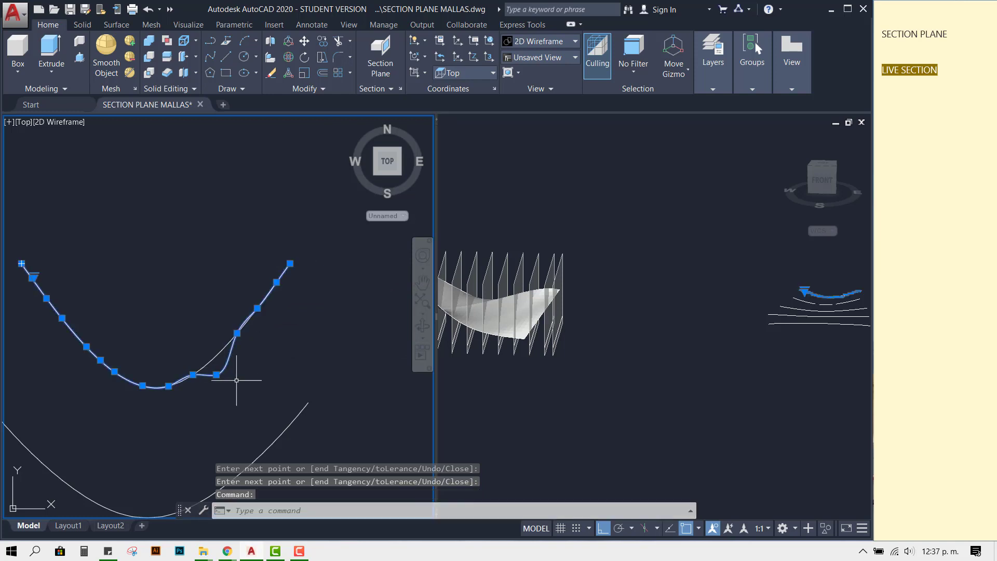
scroll(219, 371, up, 4)
click(211, 379)
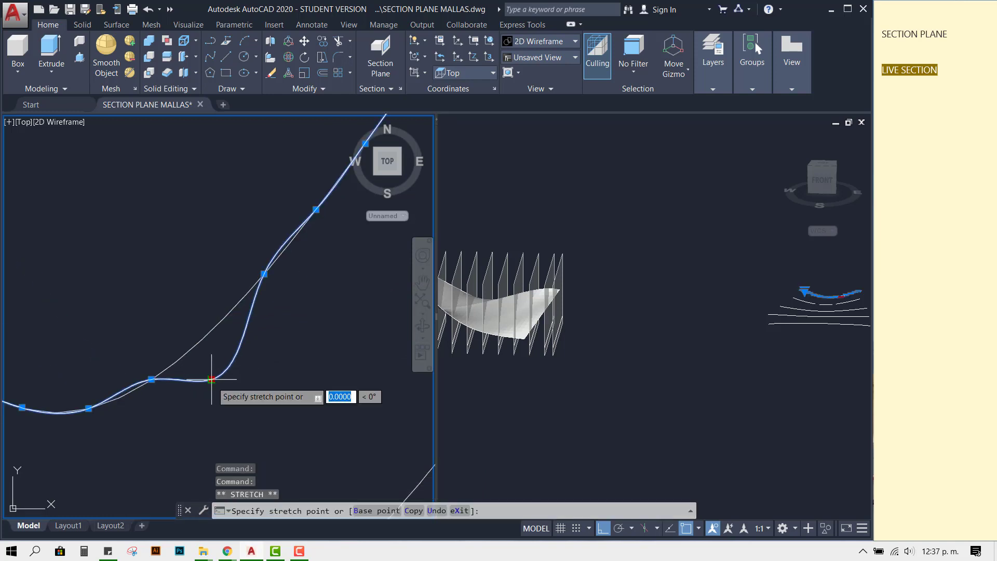
click(204, 332)
scroll(189, 352, down, 1)
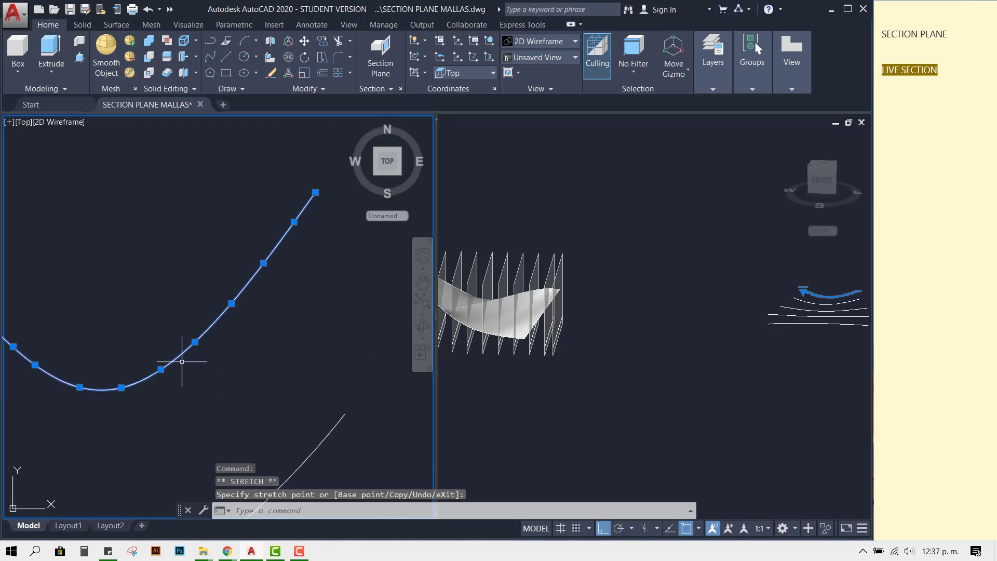
scroll(256, 356, down, 2)
scroll(249, 369, down, 2)
mouse_move(249, 370)
middle_down()
mouse_move(275, 346)
mouse_move(269, 315)
middle_up()
key(Escape)
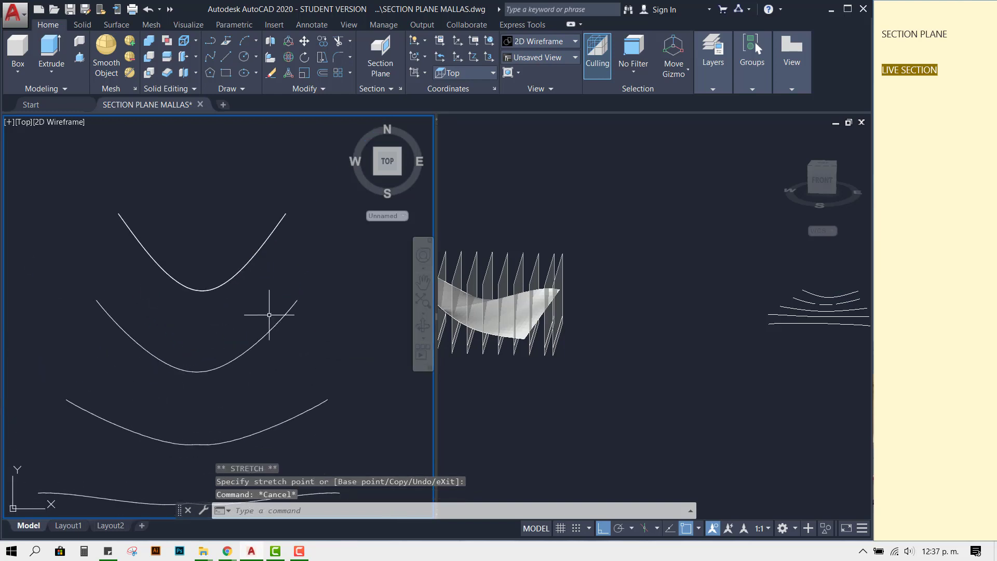
text(SPLINE)
key(Return)
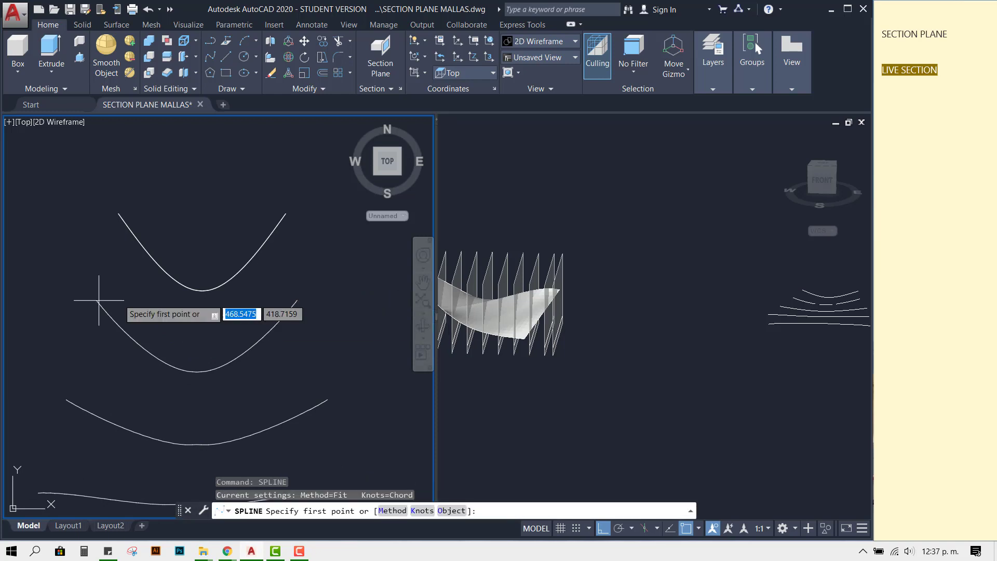
click(98, 301)
click(107, 318)
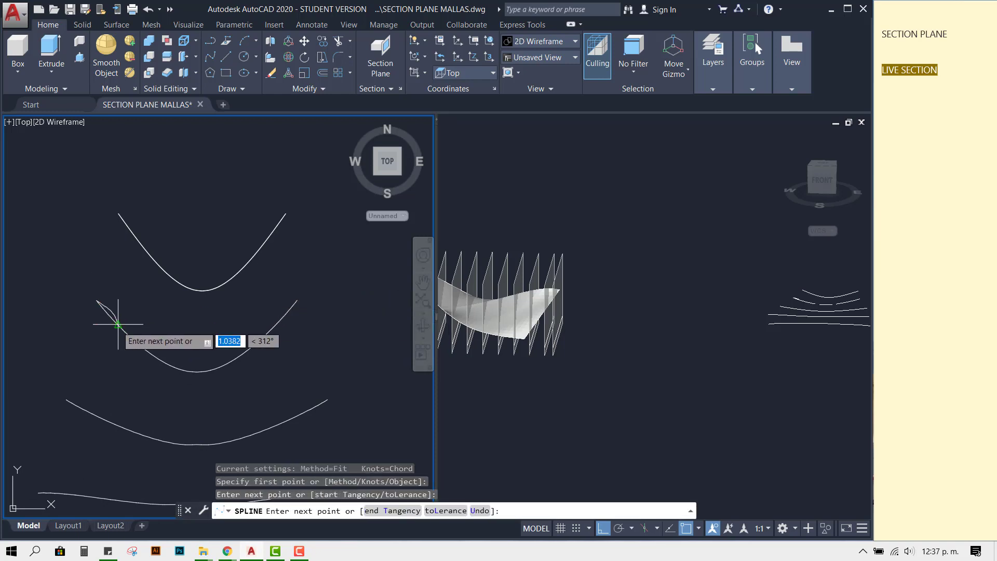
click(136, 337)
click(158, 354)
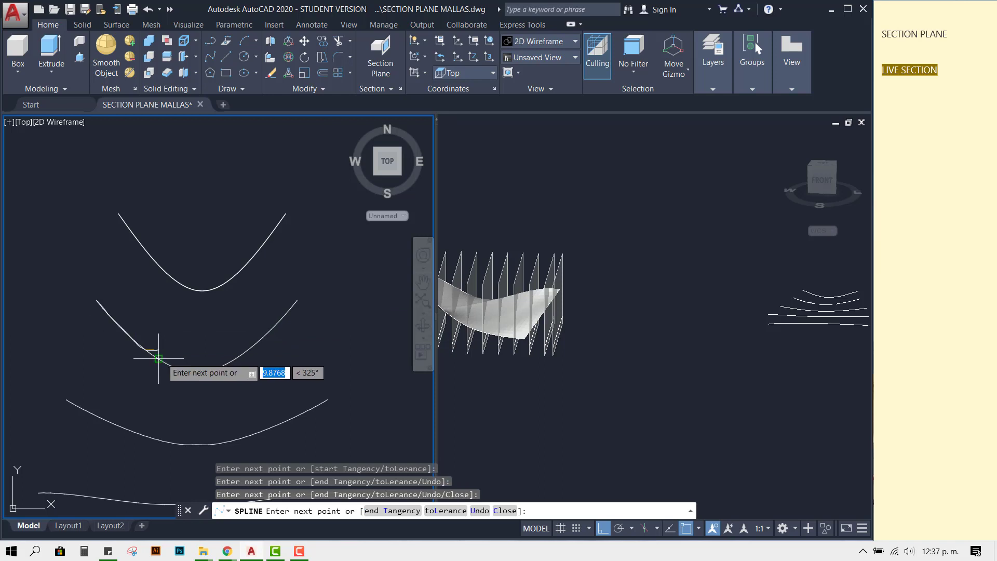
click(197, 370)
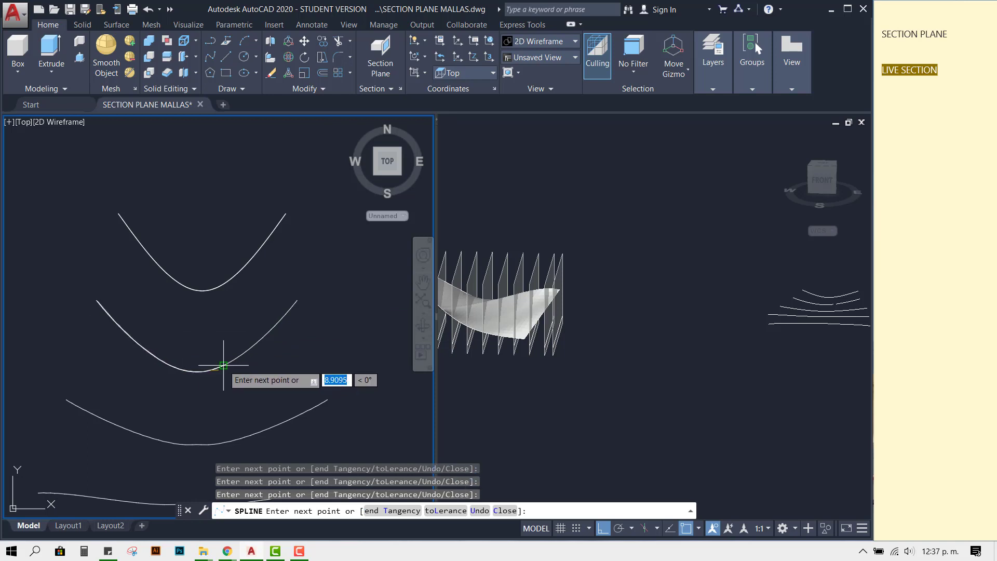
click(283, 319)
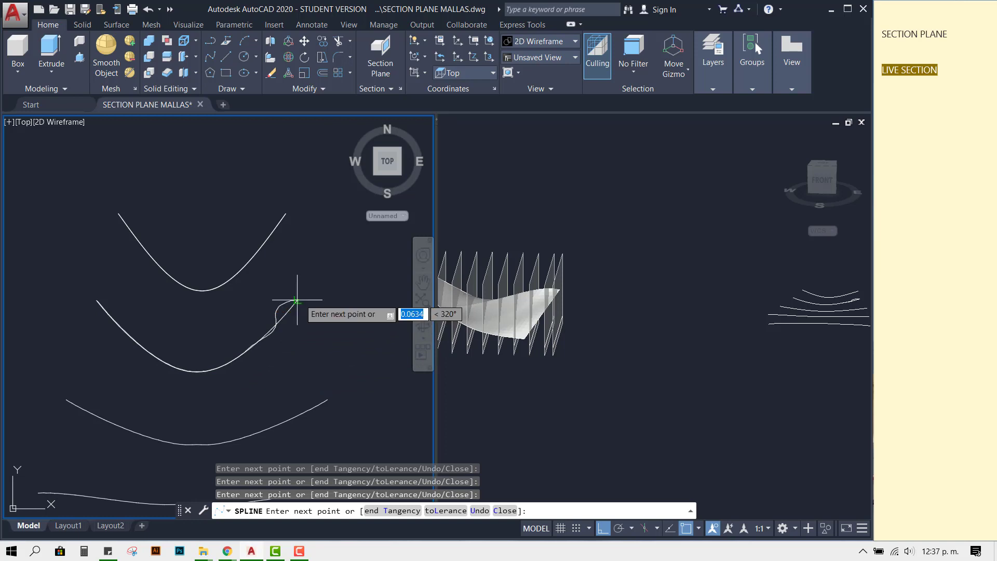
key(Return)
scroll(277, 313, up, 4)
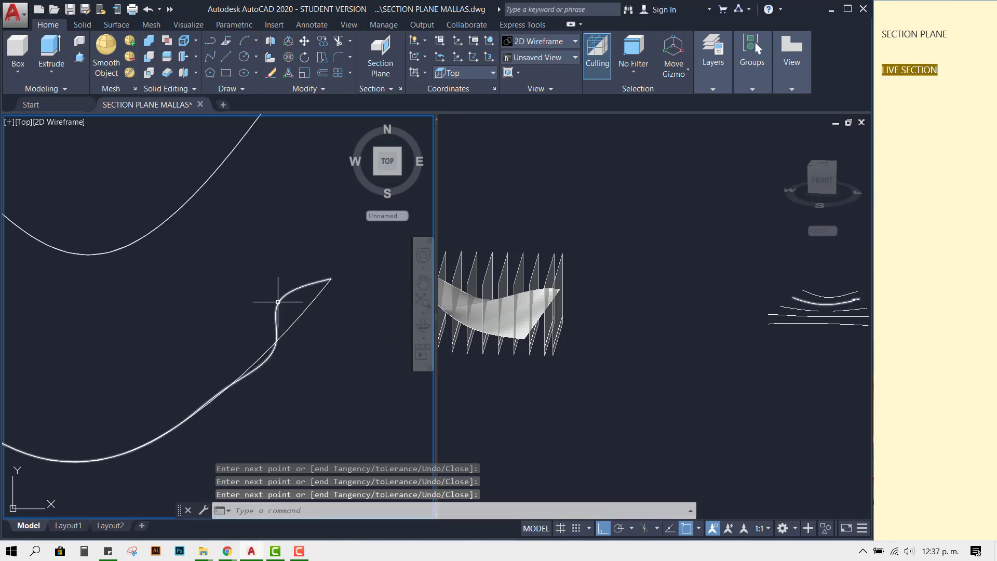
key(Return)
click(279, 298)
click(277, 308)
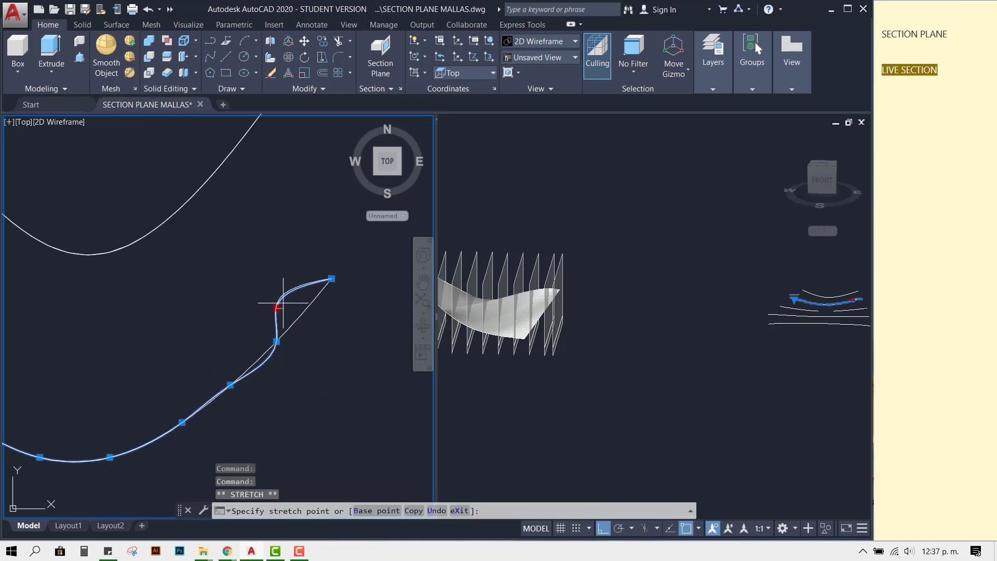
scroll(269, 350, down, 2)
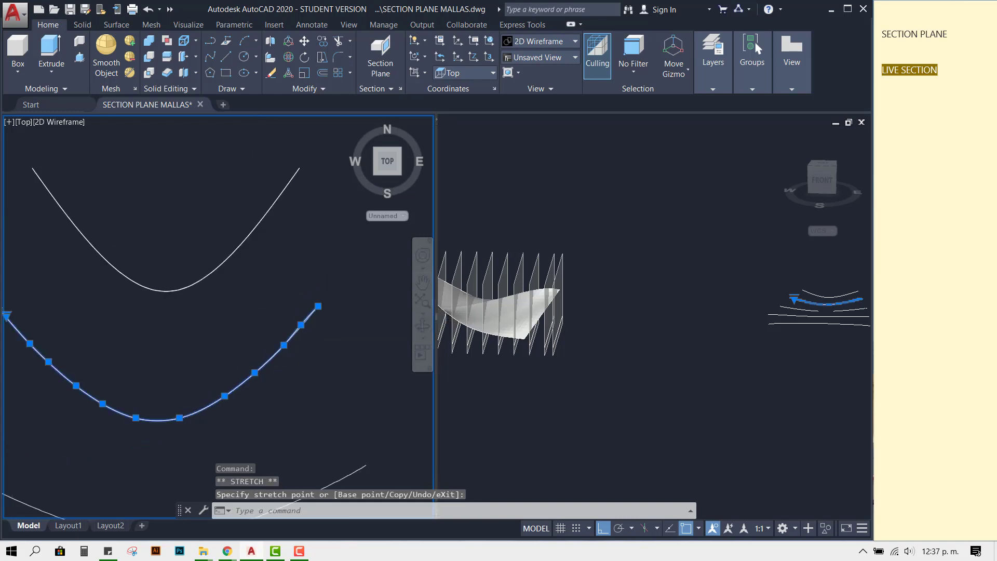
scroll(291, 361, down, 2)
key(Escape)
key(Escape)
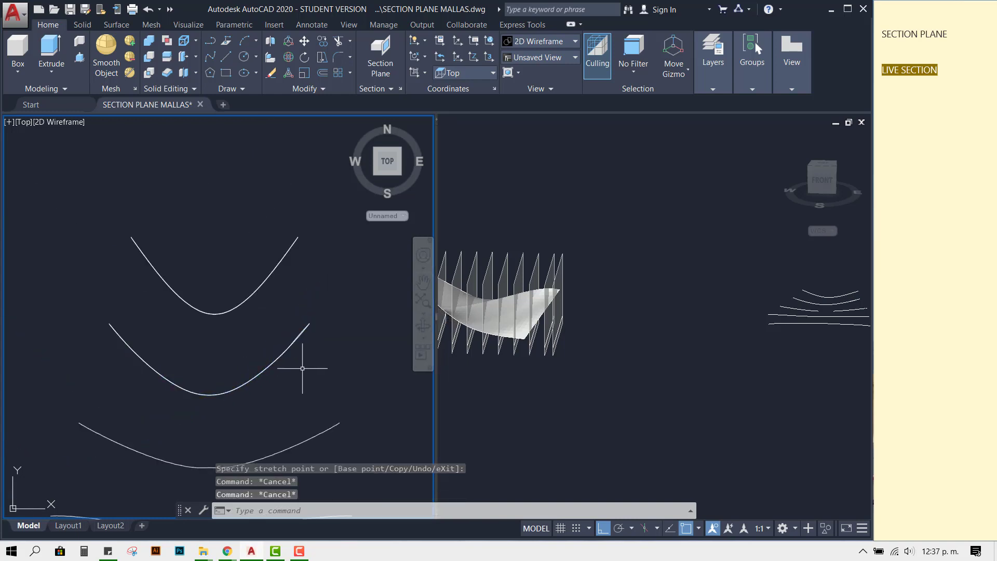
scroll(303, 361, down, 2)
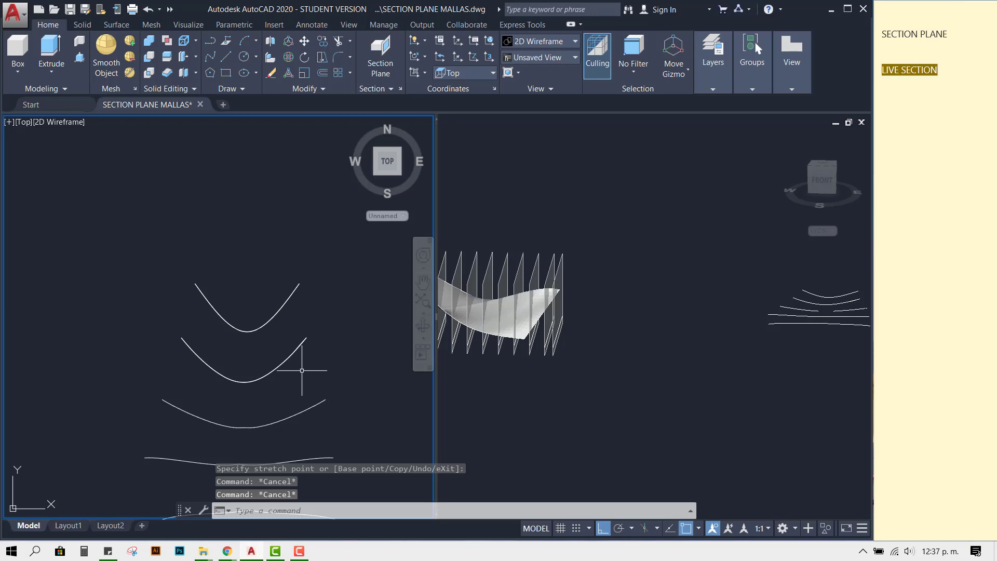
Offset the top spline by 5 units, after undoing a first 2-unit offset.
text(o)
key(Return)
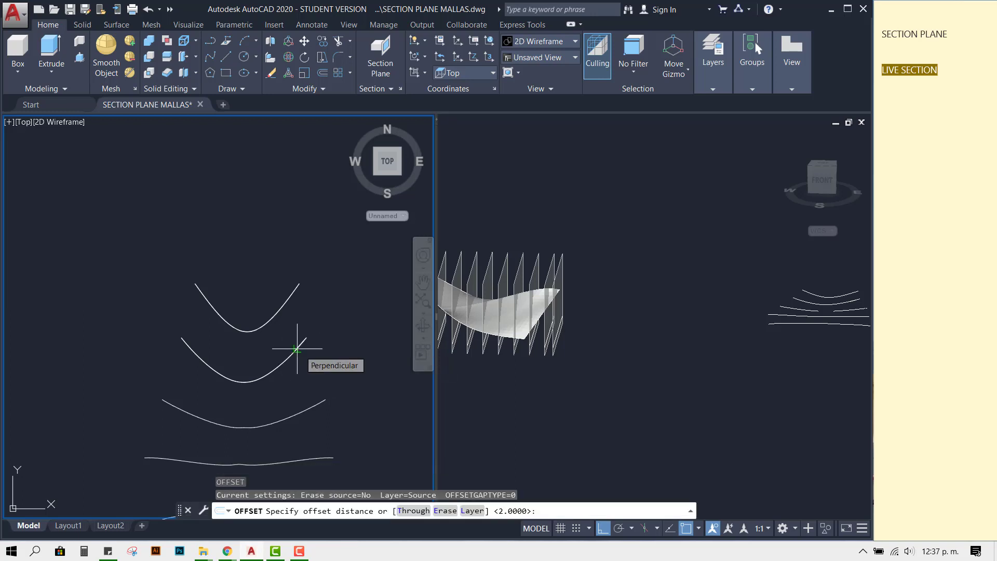
text(2)
key(Return)
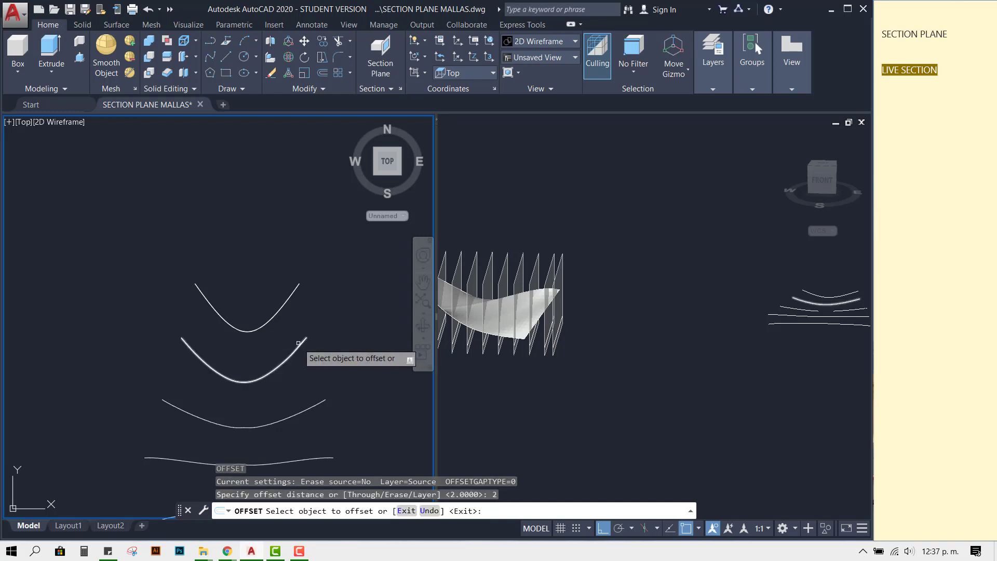
click(277, 312)
click(293, 332)
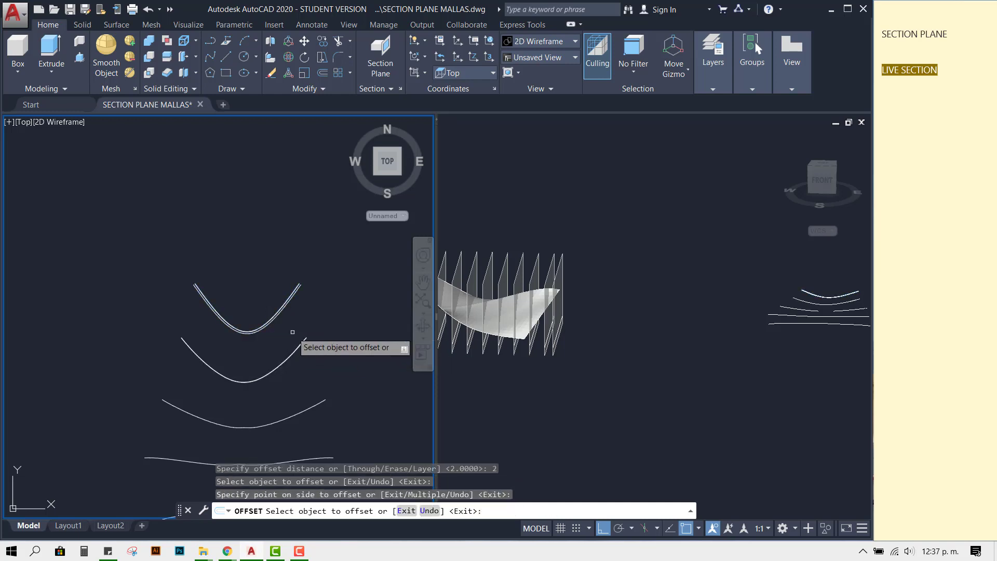
key(Return)
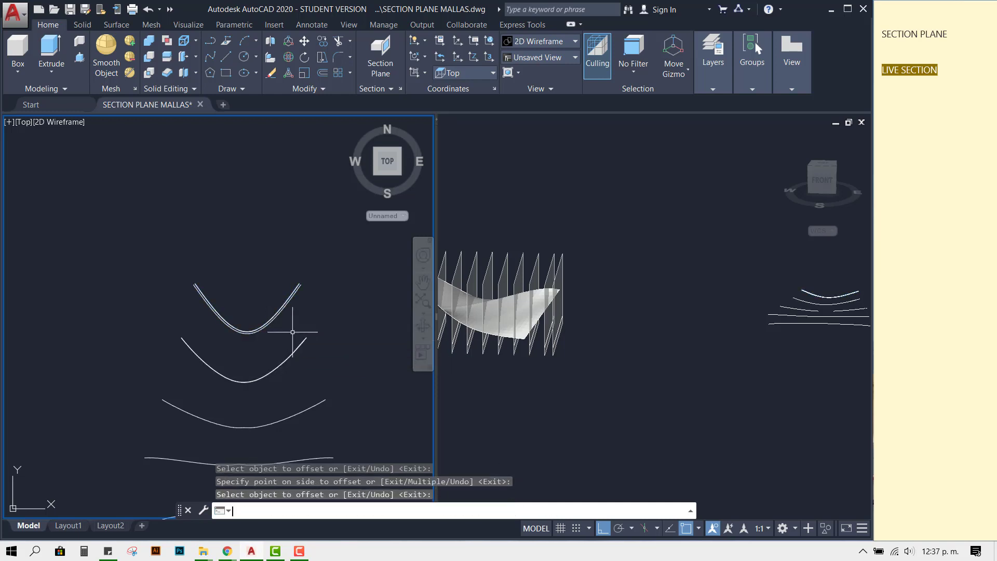
text(u)
key(Return)
key(Return)
text(5)
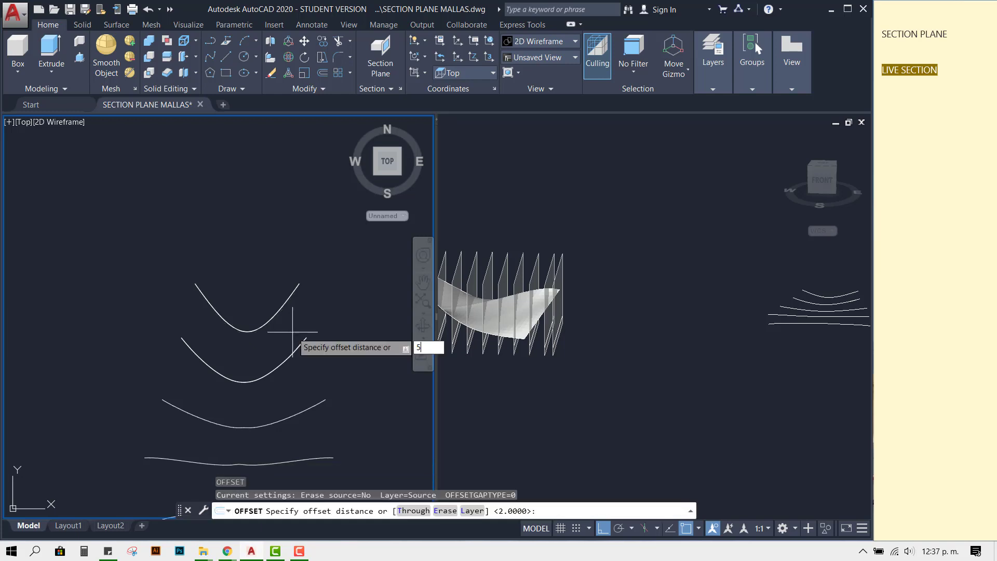
key(Return)
click(278, 312)
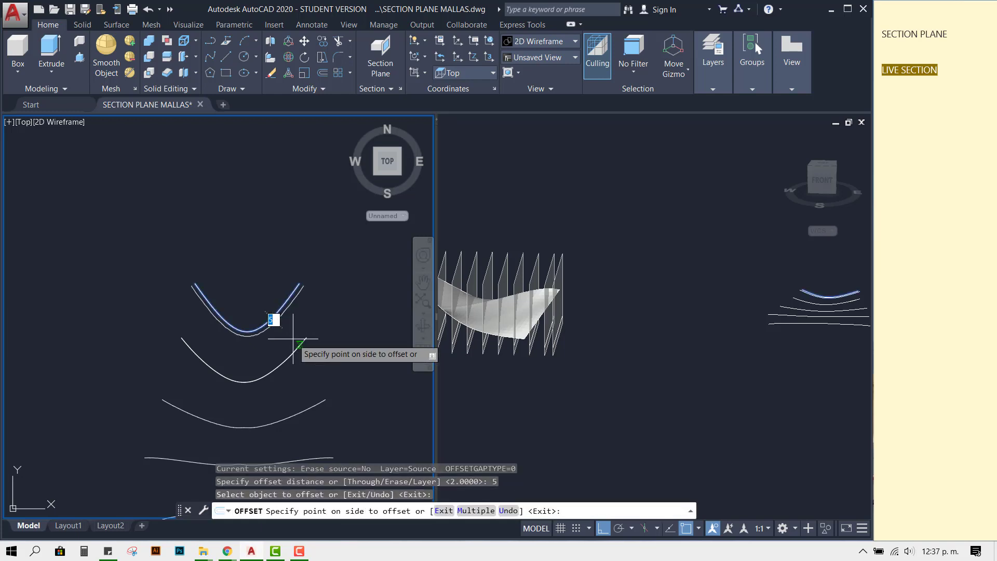
key(Return)
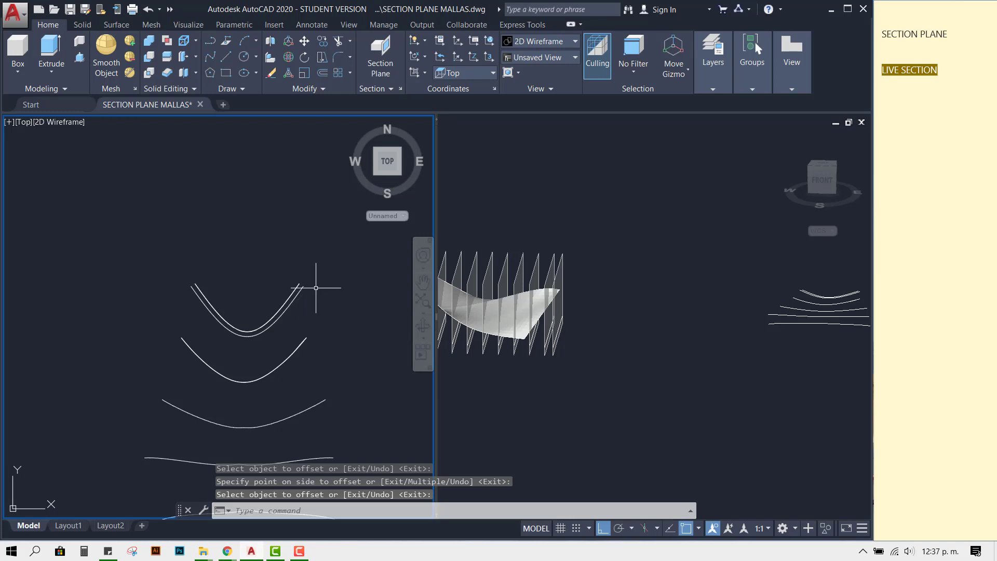
Draw lines joining the right and left ends of both splines into a closed band.
scroll(313, 283, up, 2)
text(l)
key(Return)
click(289, 281)
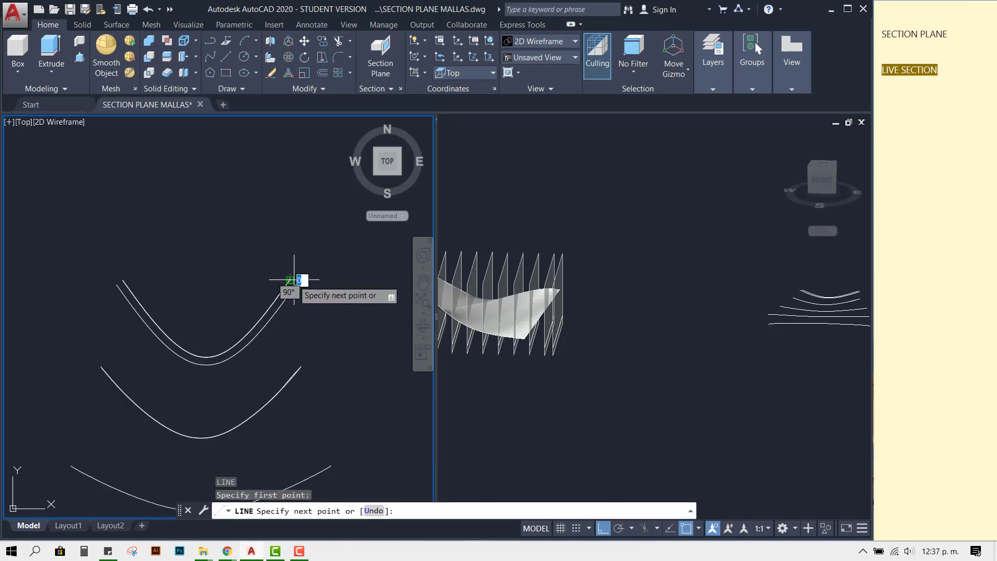
click(295, 285)
key(Return)
key(Return)
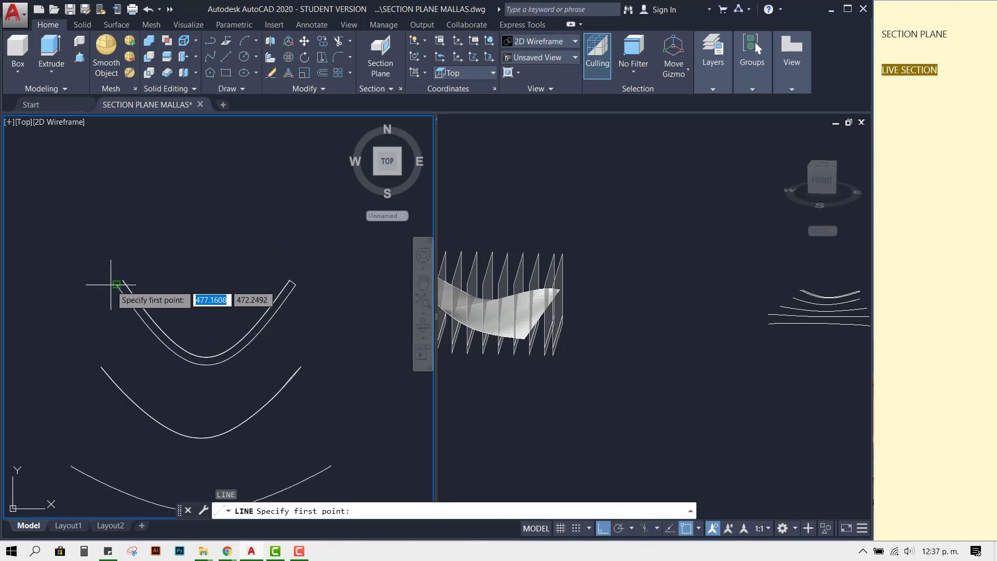
click(118, 295)
click(124, 284)
key(Return)
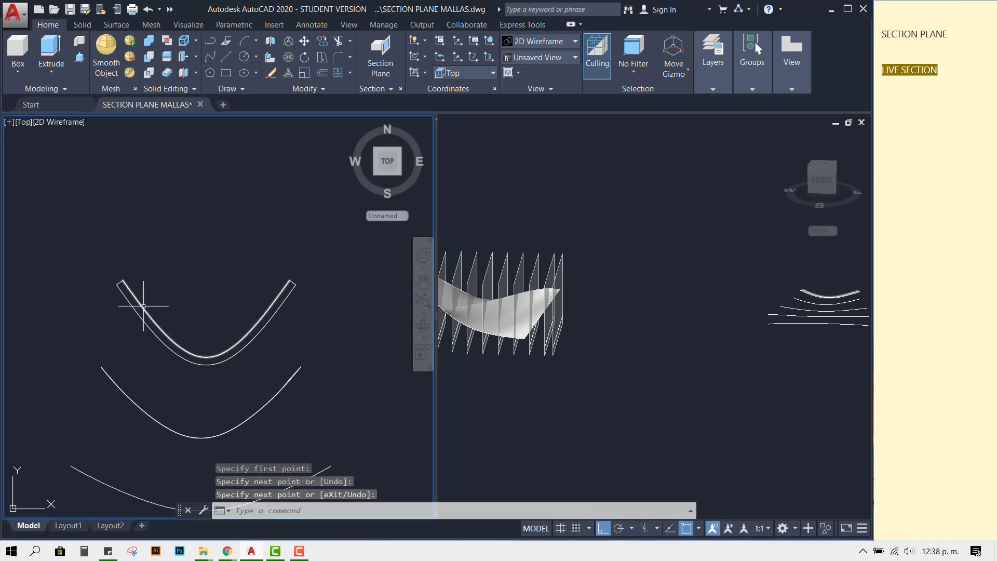
mouse_move(286, 288)
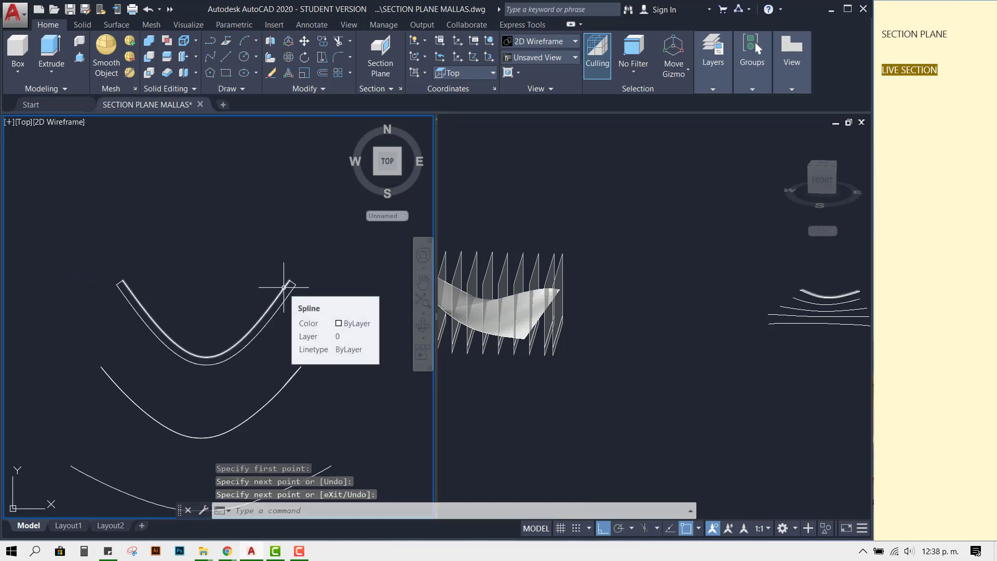
click(534, 416)
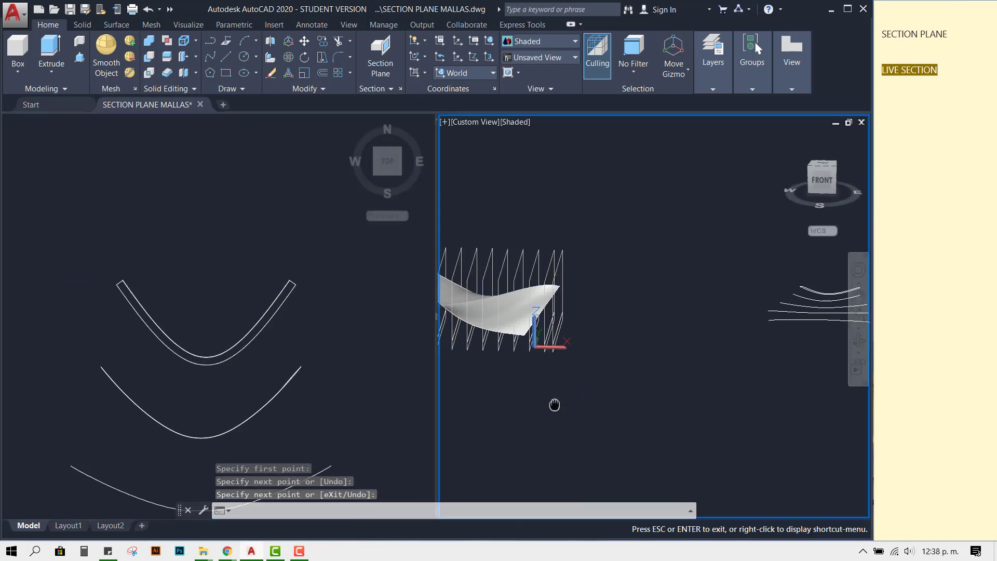
middle_drag(551, 402, 652, 405)
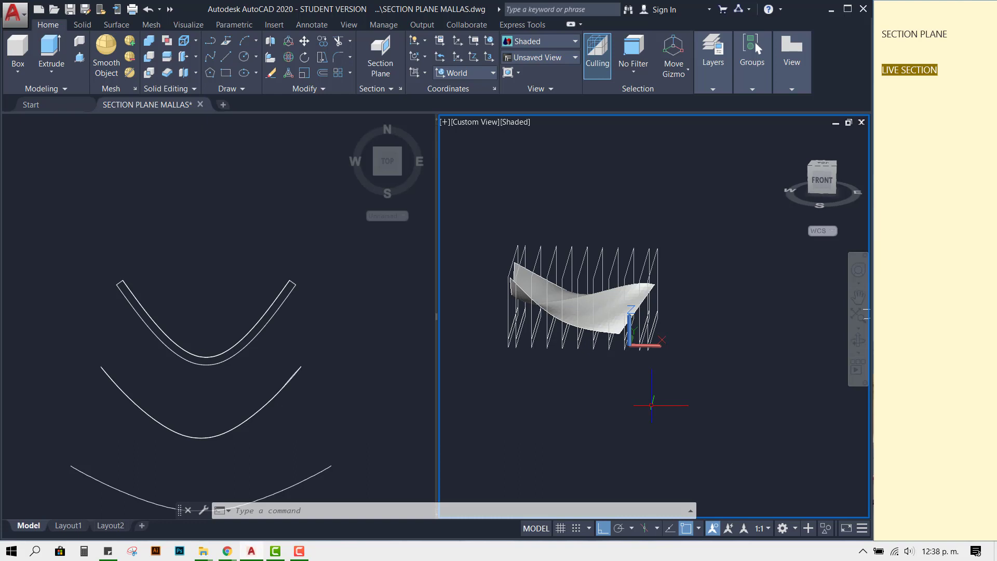
click(256, 393)
scroll(267, 360, down, 4)
Window-select and delete the mesh and its 18 section objects, then frame the remaining curves.
scroll(264, 363, down, 2)
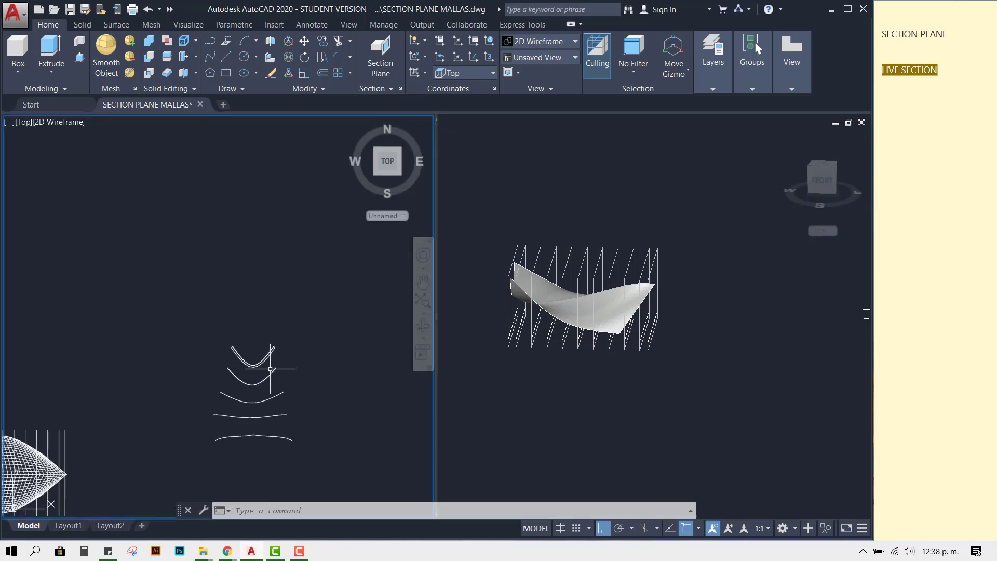
middle_drag(270, 363, 282, 366)
scroll(135, 389, down, 3)
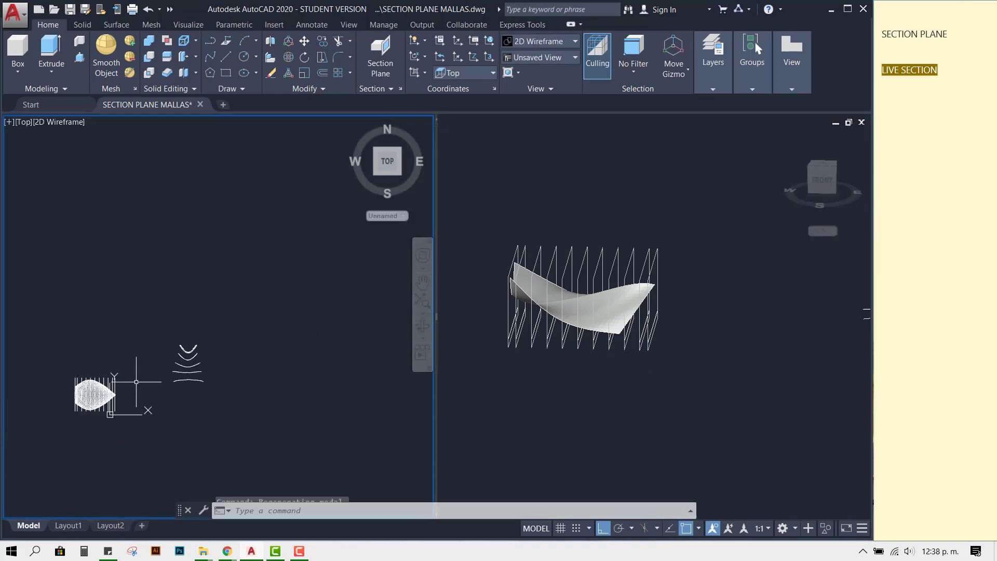
click(148, 435)
click(61, 359)
key(Delete)
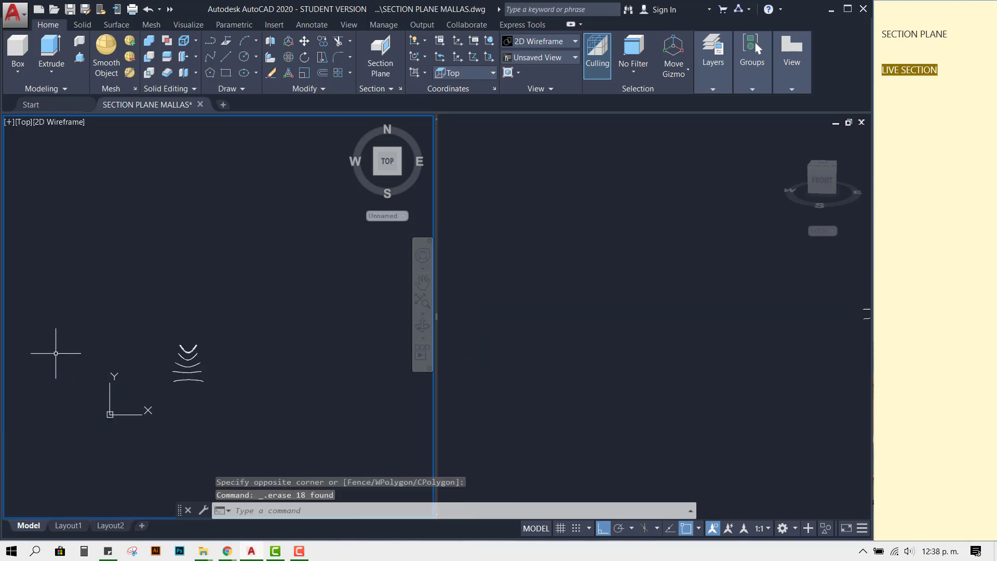
scroll(231, 353, up, 2)
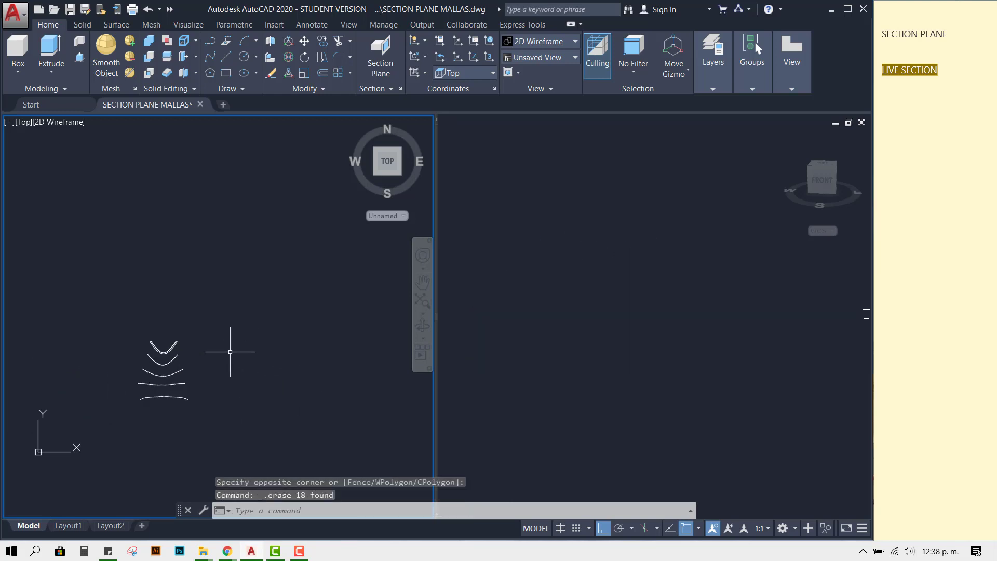
scroll(208, 363, up, 3)
middle_drag(194, 372, 277, 292)
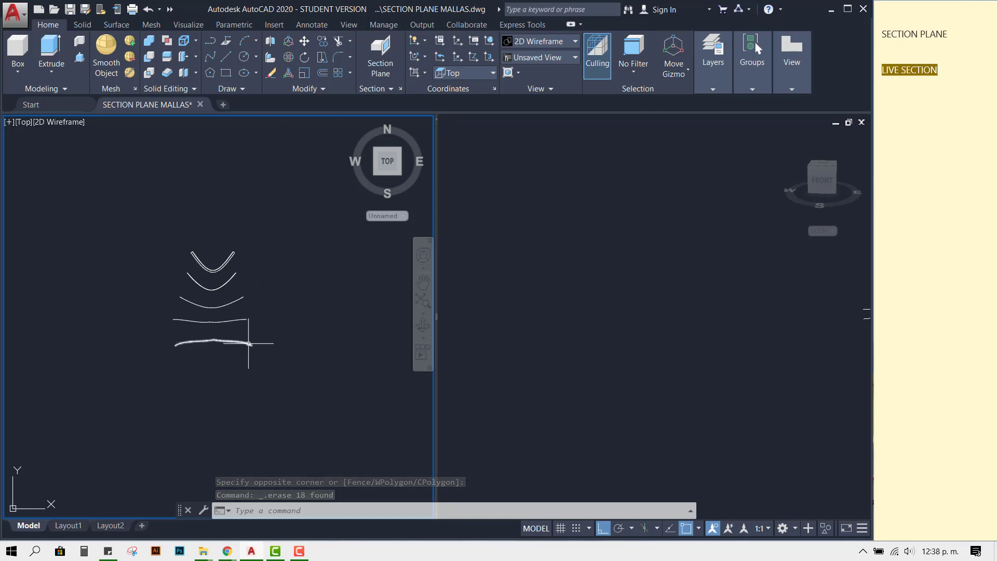
click(284, 364)
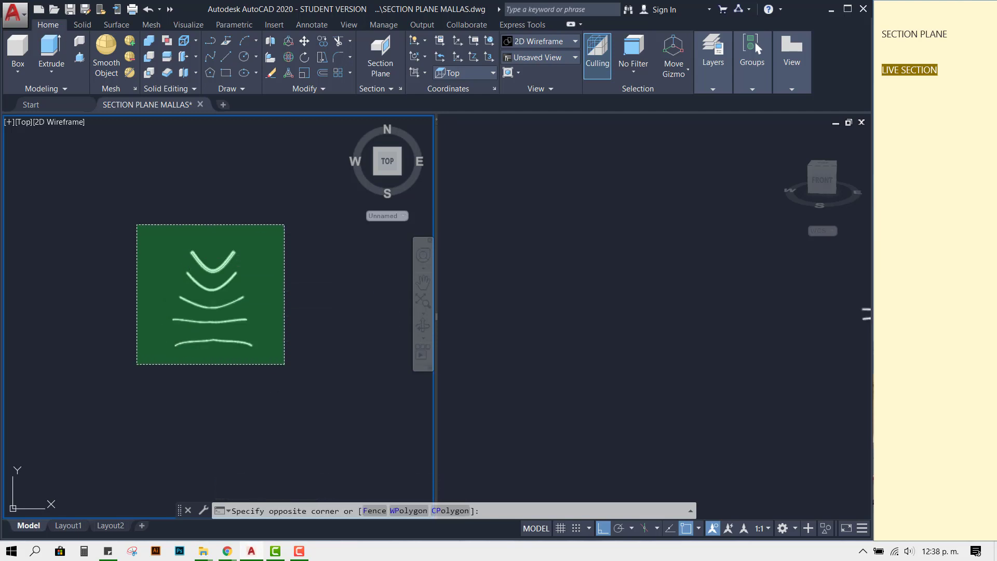
Create a new layer named CORTE with colour red in the Layer Properties Manager.
click(139, 222)
click(713, 87)
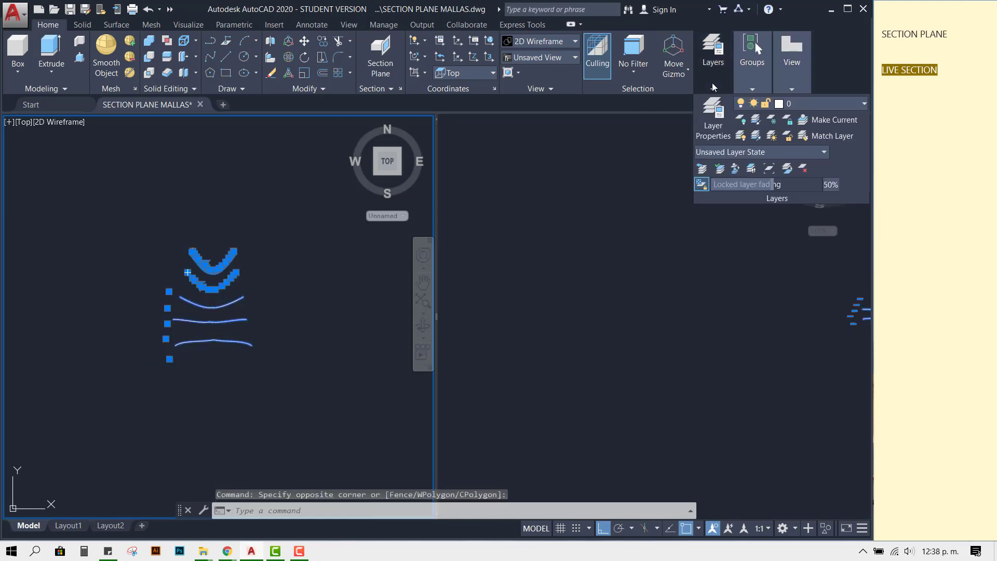
click(710, 123)
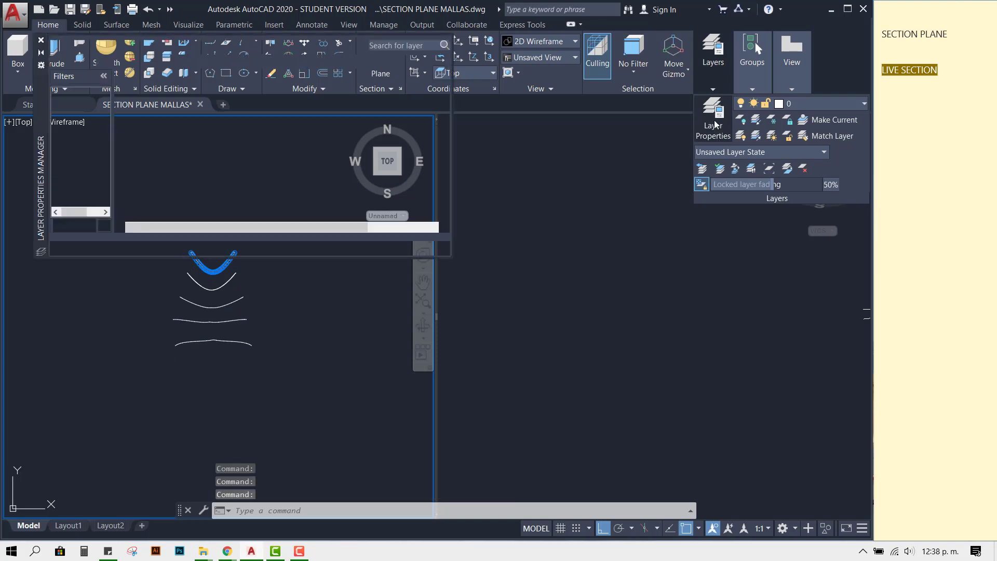
click(126, 63)
text(CORTE)
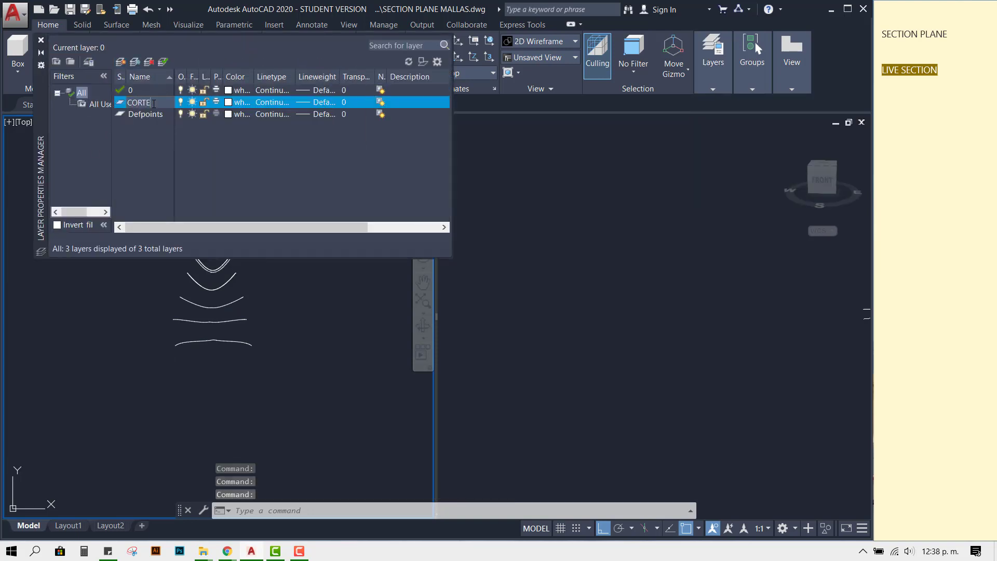
click(229, 103)
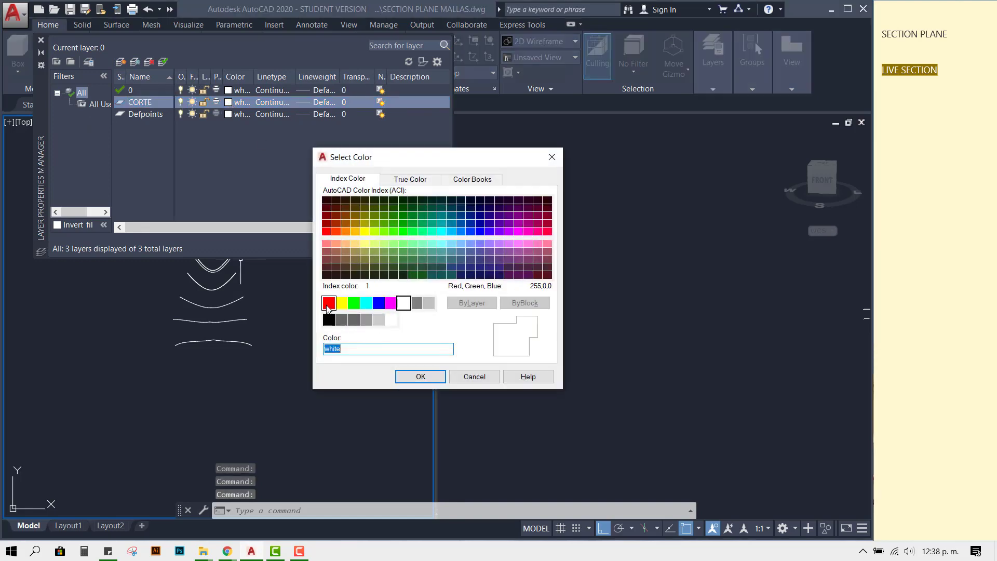
click(327, 307)
click(419, 371)
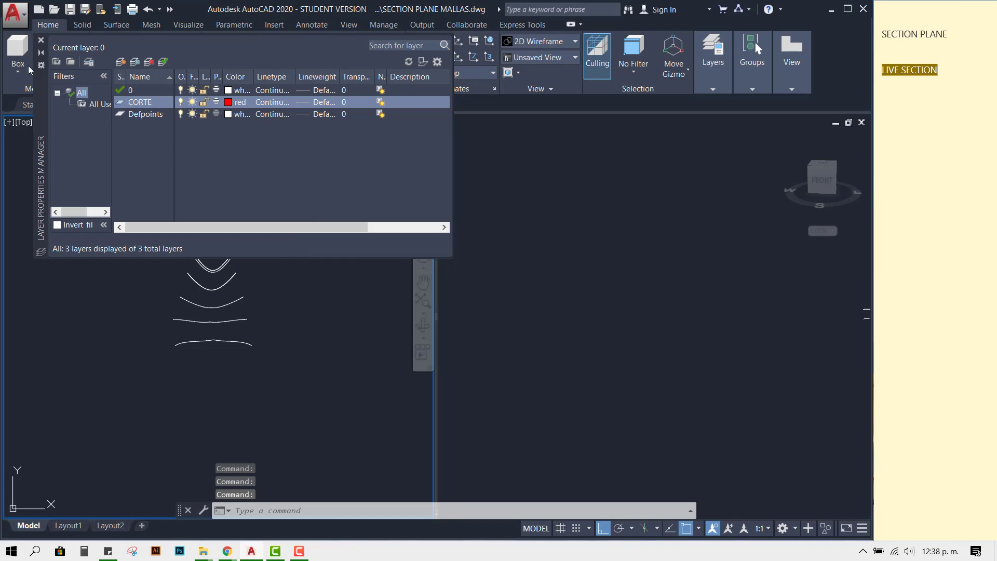
click(42, 41)
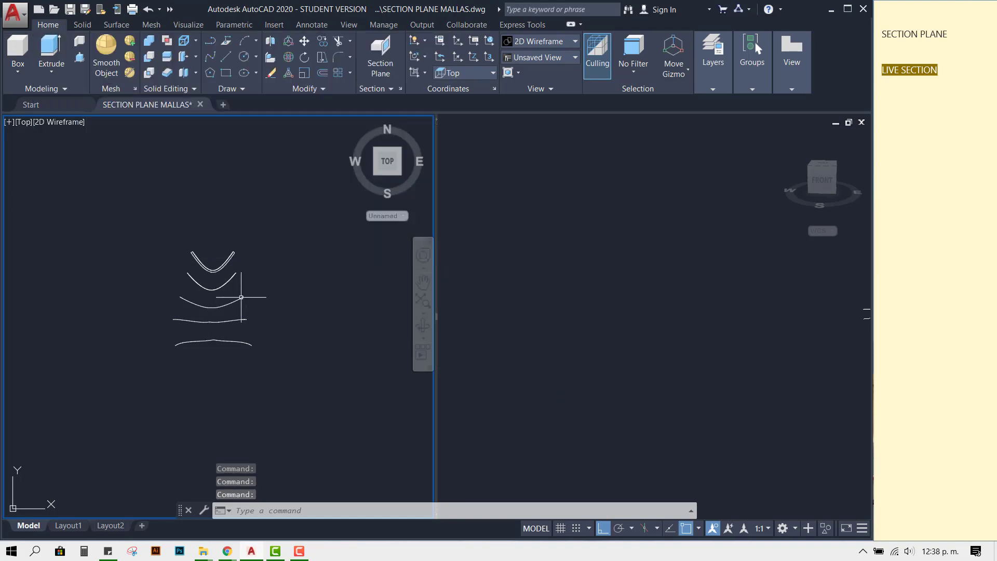
Move all five section curves onto the CORTE layer and clear the selection.
click(364, 379)
click(138, 228)
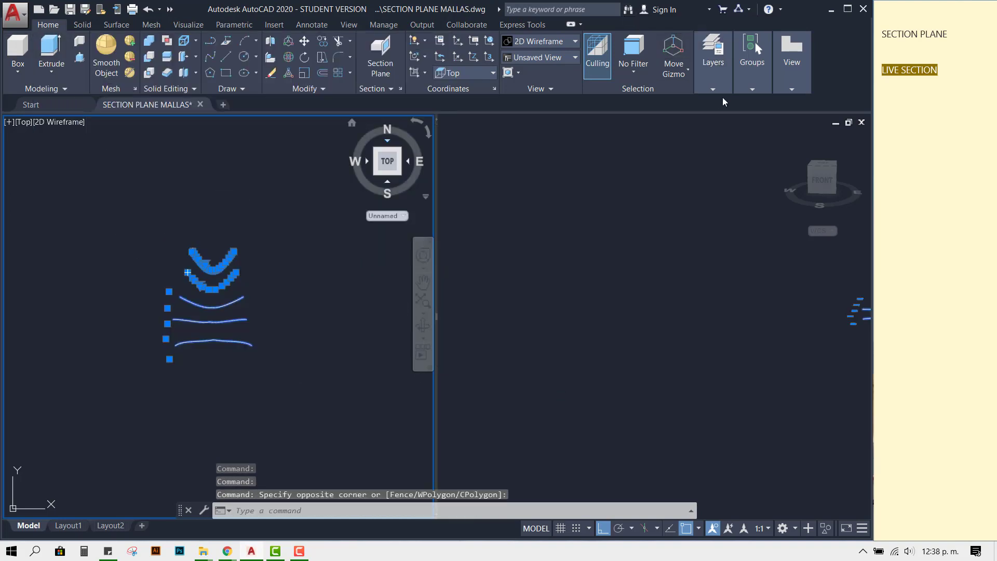
click(714, 75)
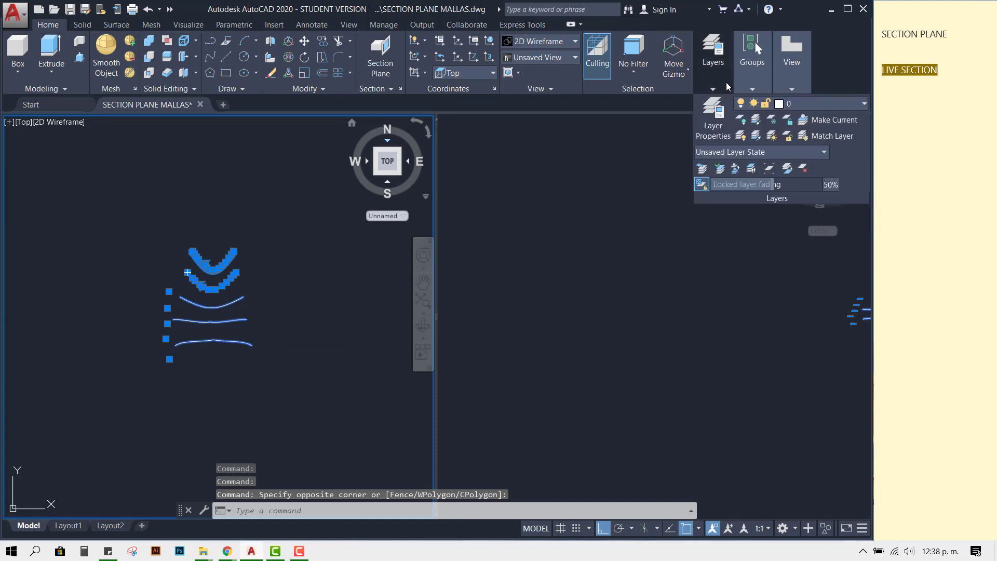
click(830, 106)
click(817, 139)
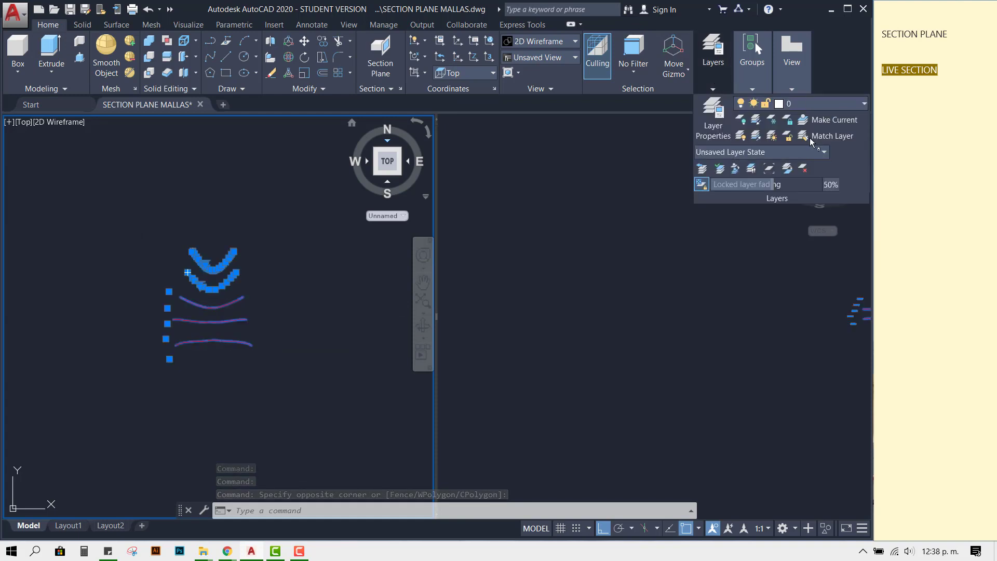
click(338, 334)
key(Escape)
key(Escape)
key(Escape)
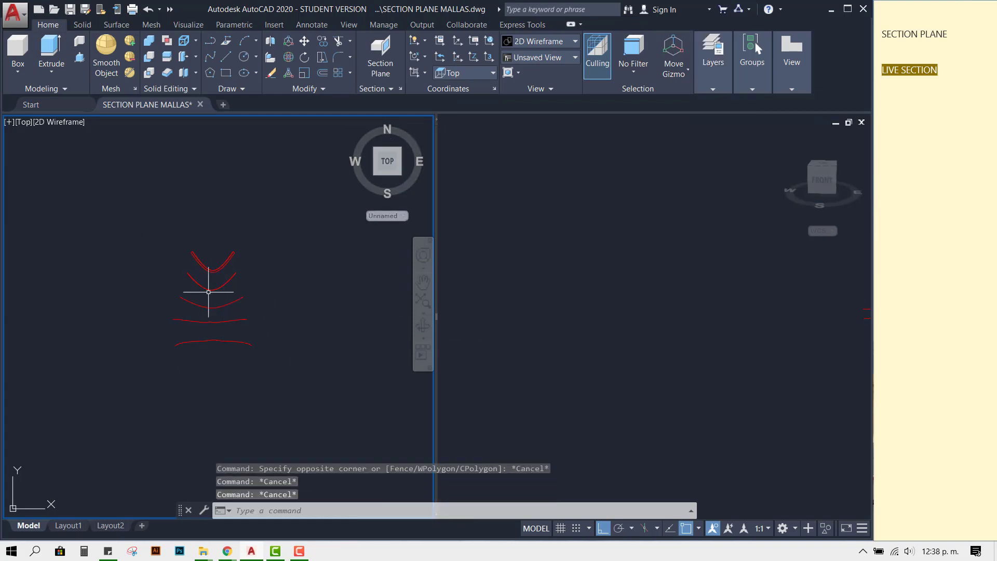
scroll(208, 292, up, 2)
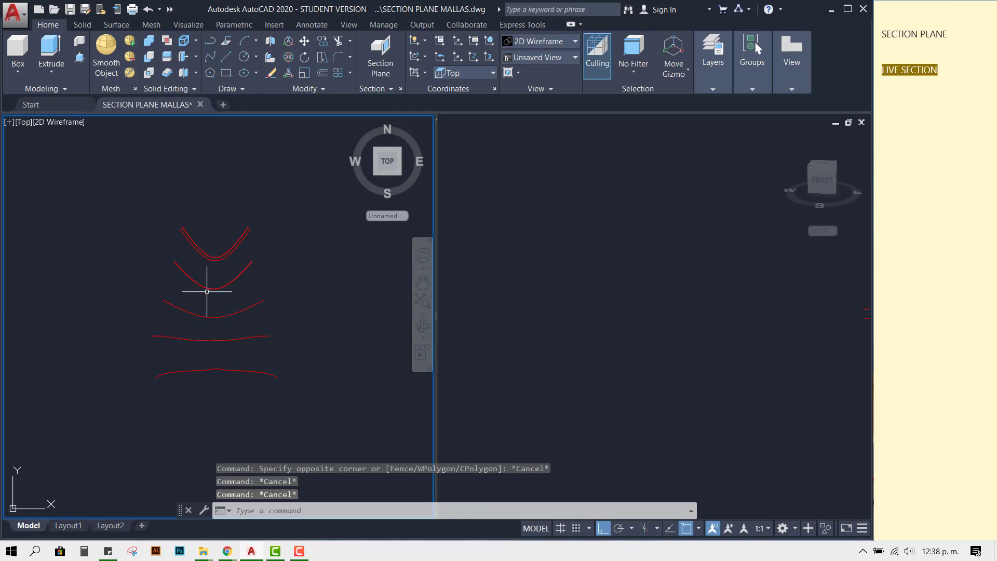
text(O)
Offset the second red curve by 5 units to create a parallel copy.
key(Return)
text(5)
key(Return)
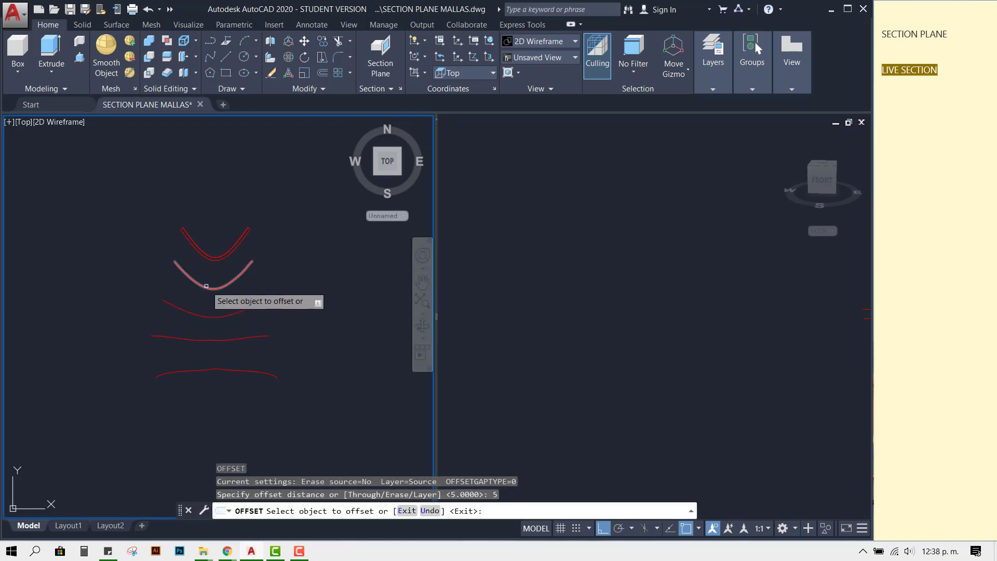
click(208, 287)
click(211, 305)
key(Return)
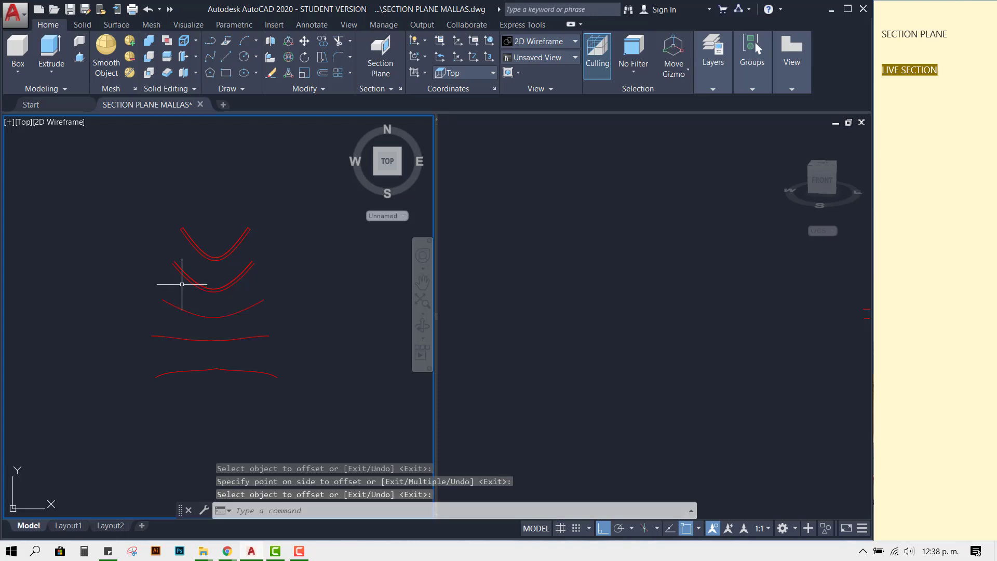
Draw short lines closing the left and right ends of the doubled curve.
scroll(180, 282, up, 2)
text(l)
key(Return)
scroll(164, 254, up, 2)
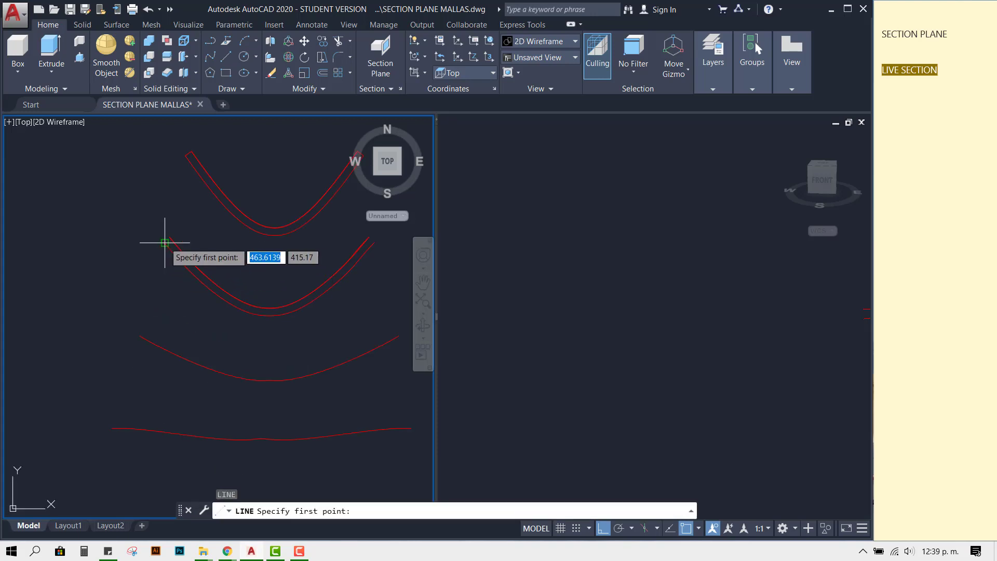
click(169, 257)
click(169, 236)
key(Return)
middle_drag(243, 254, 207, 270)
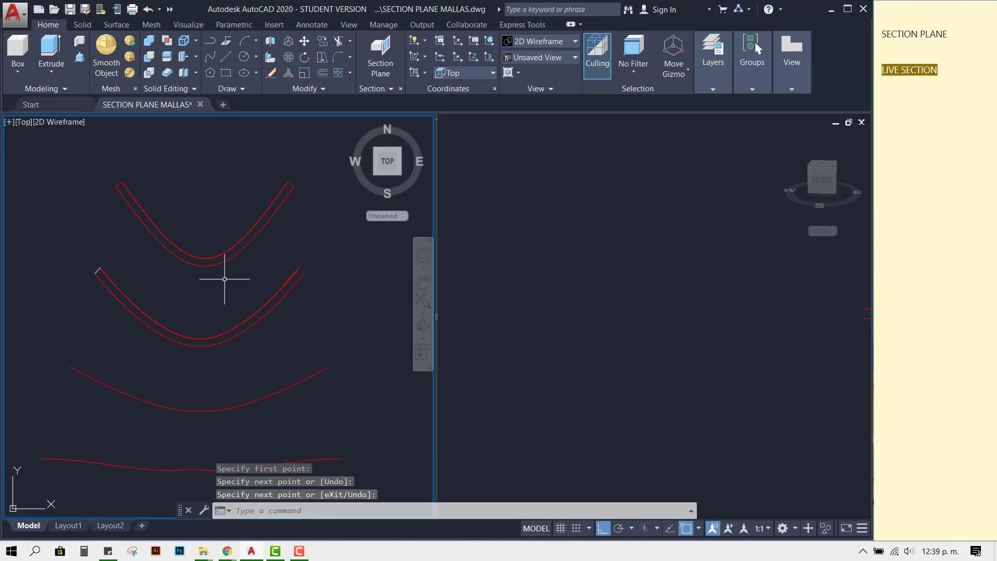
key(Return)
click(303, 258)
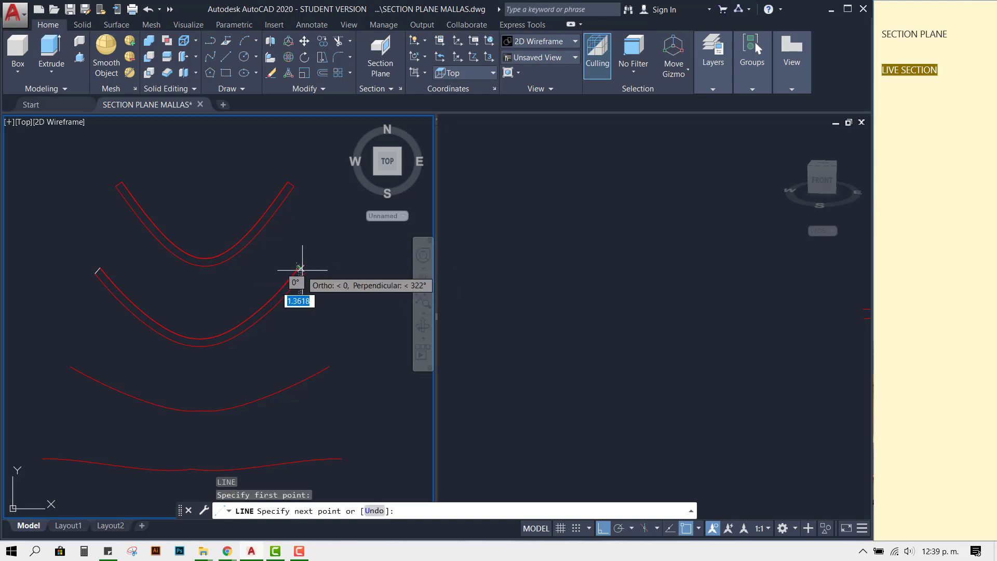
click(299, 269)
key(Return)
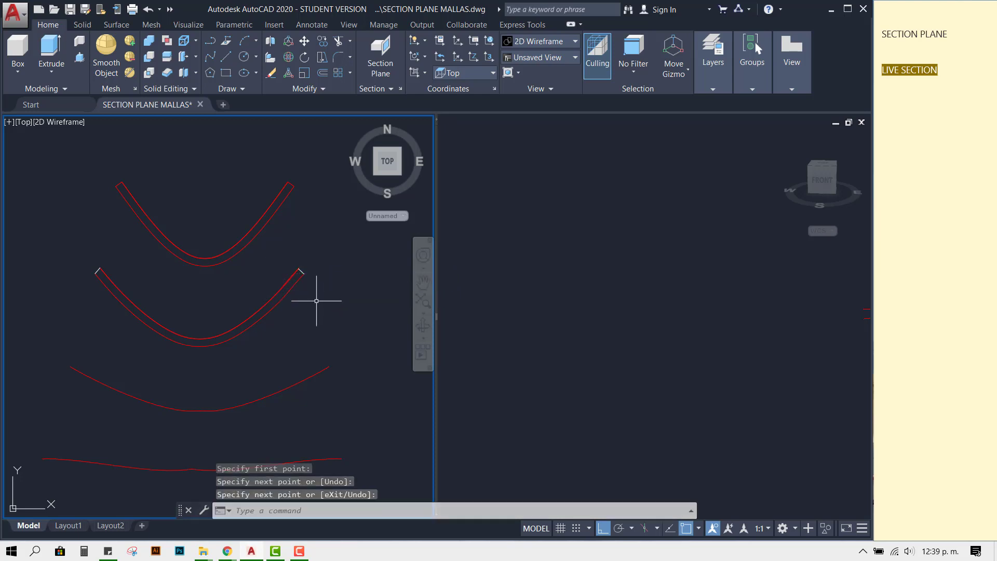
Delete the stray duplicate line and move the right end line onto the curve's endpoint.
scroll(301, 275, up, 5)
middle_drag(290, 267, 307, 373)
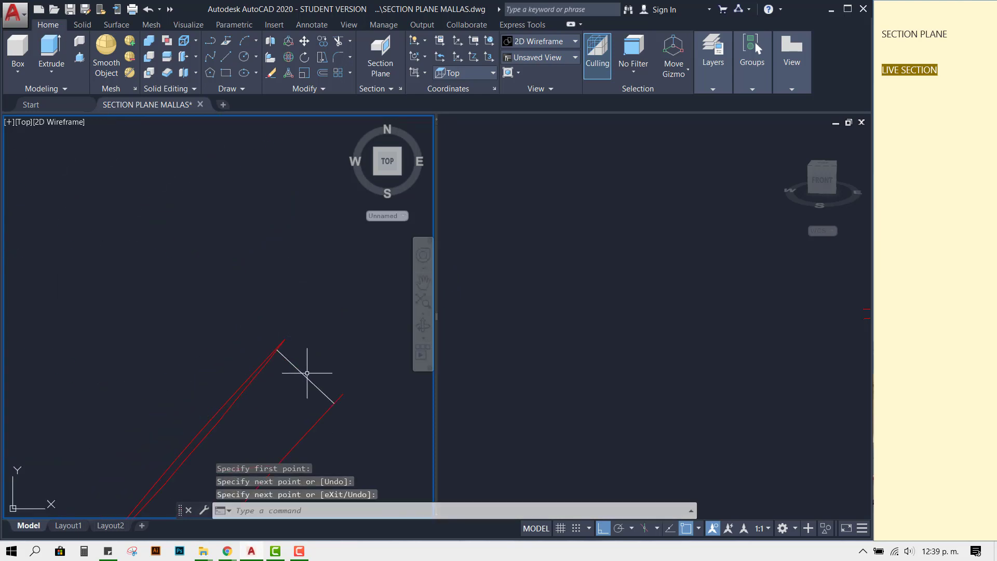
click(231, 397)
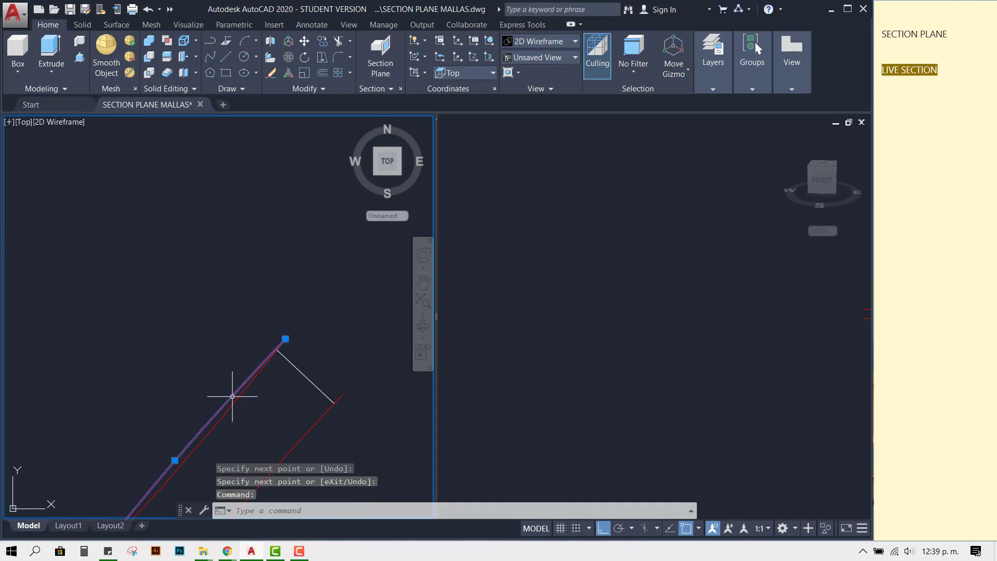
key(Delete)
key(Return)
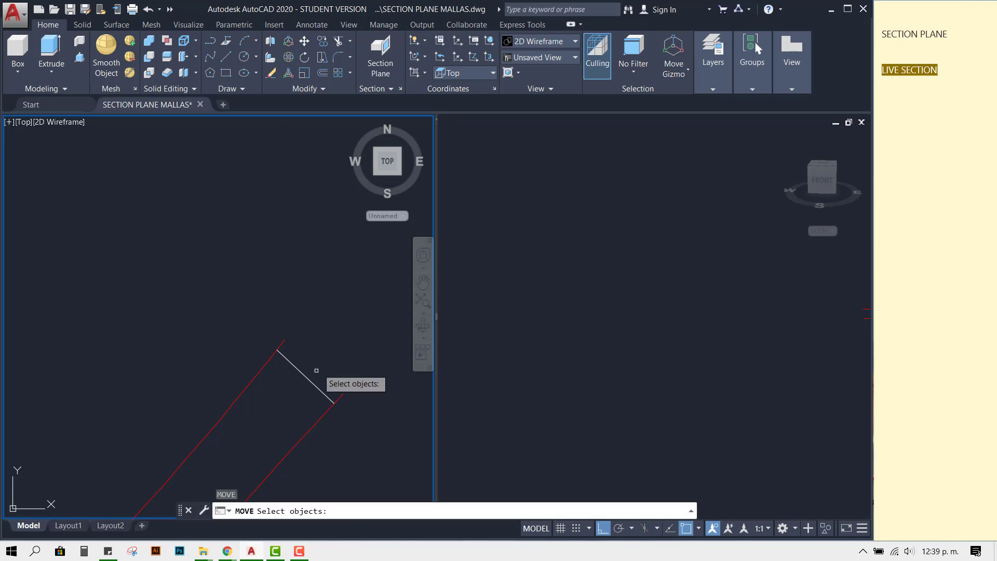
click(292, 367)
key(Return)
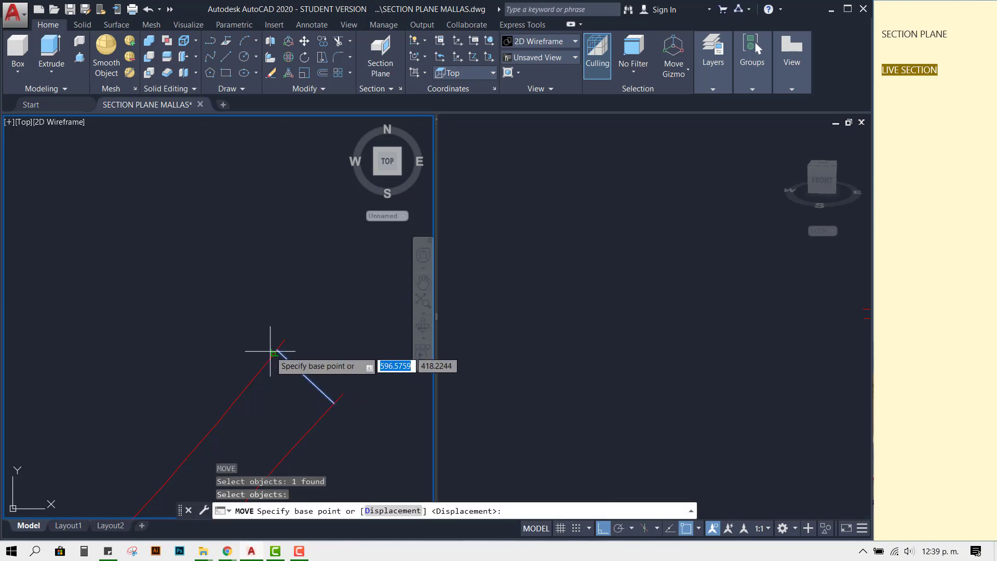
click(278, 350)
click(285, 338)
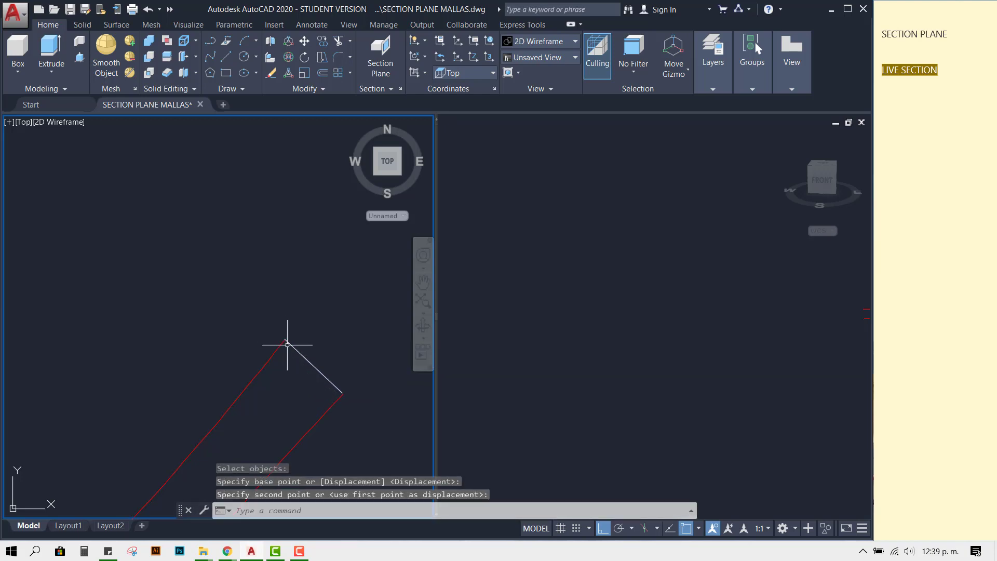
scroll(289, 348, down, 3)
scroll(223, 344, down, 3)
scroll(211, 343, up, 2)
scroll(202, 353, up, 2)
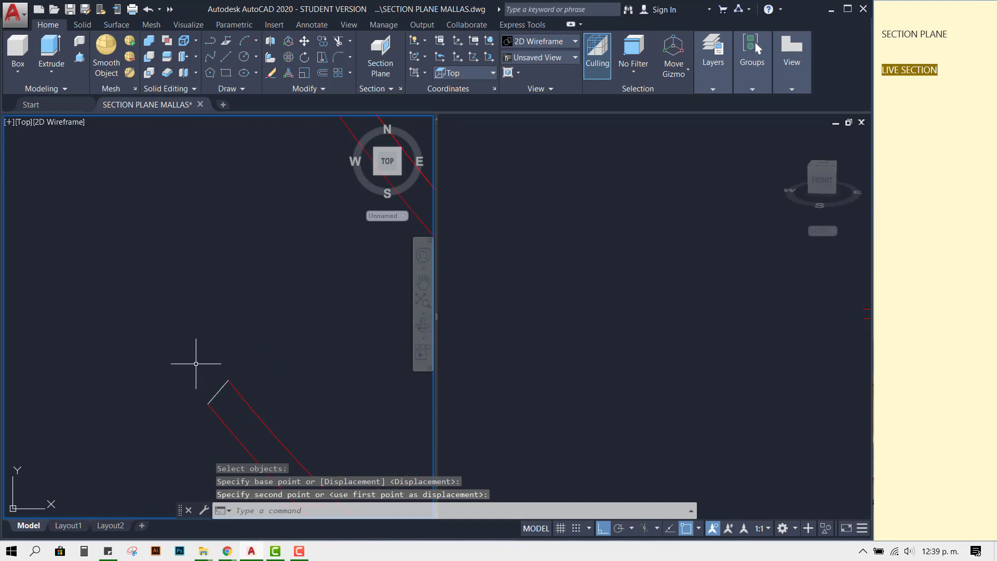
scroll(204, 357, down, 3)
middle_drag(304, 356, 264, 293)
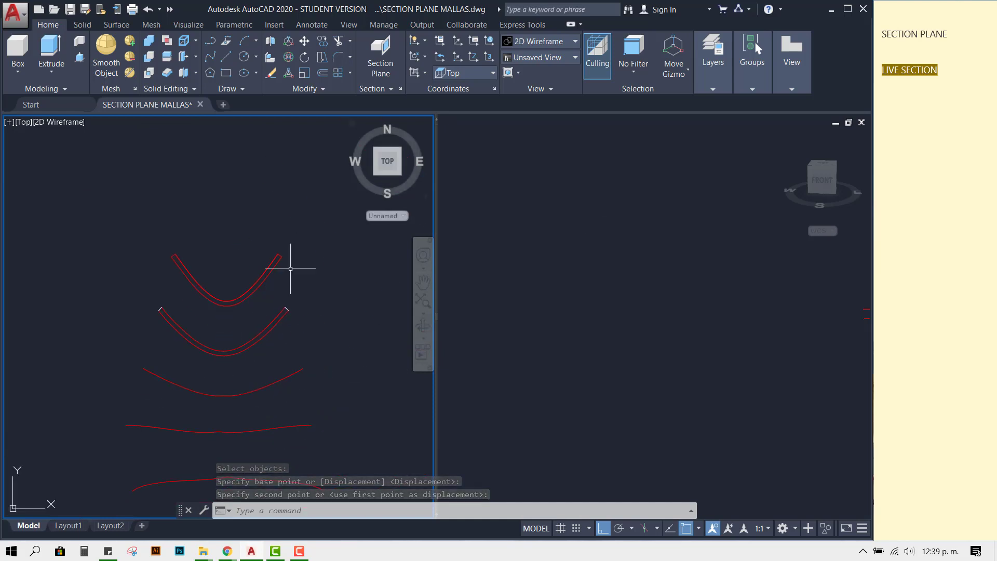
Put both doubled upper curves and their end lines on the CORTE layer.
click(330, 319)
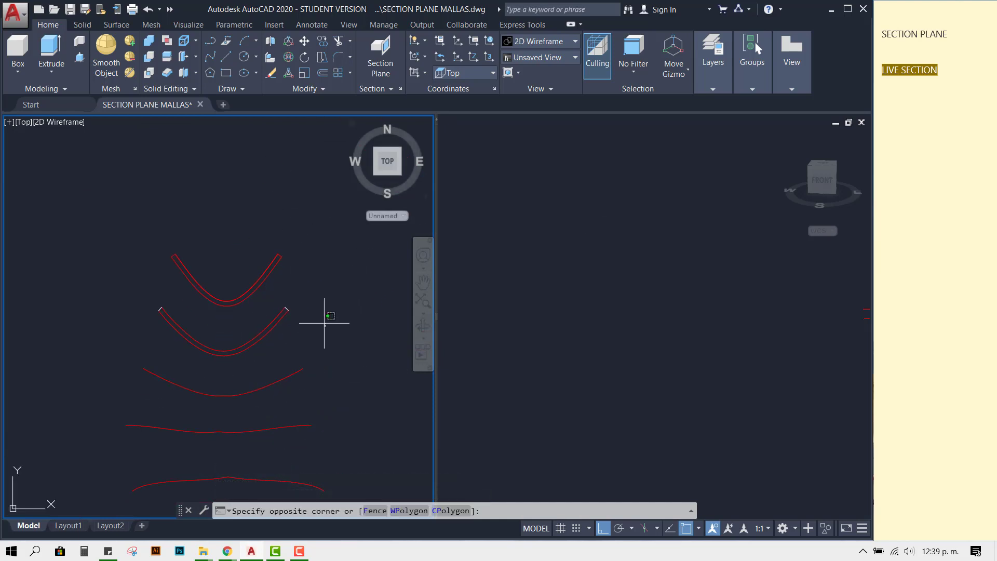
click(109, 236)
click(719, 79)
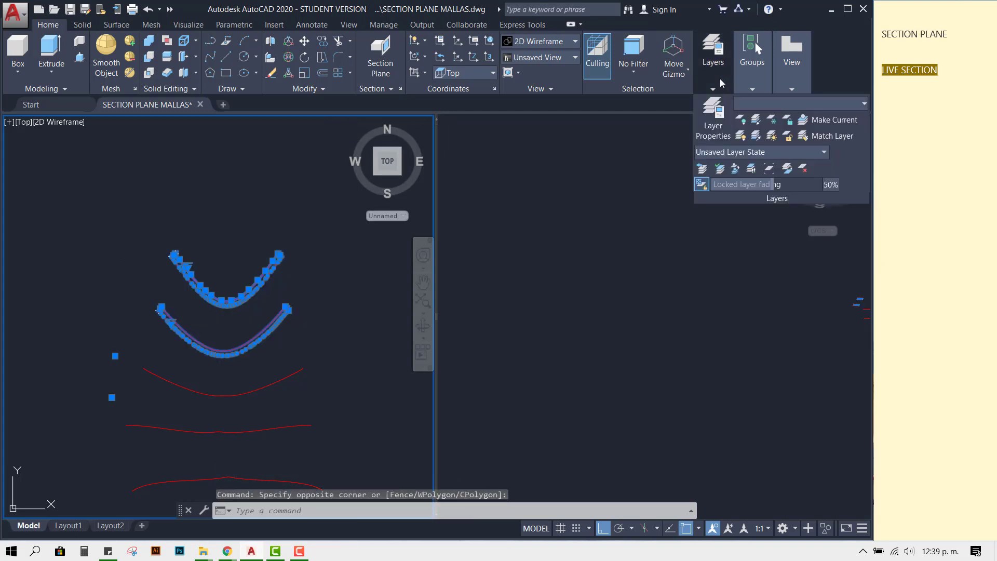
click(787, 103)
click(810, 129)
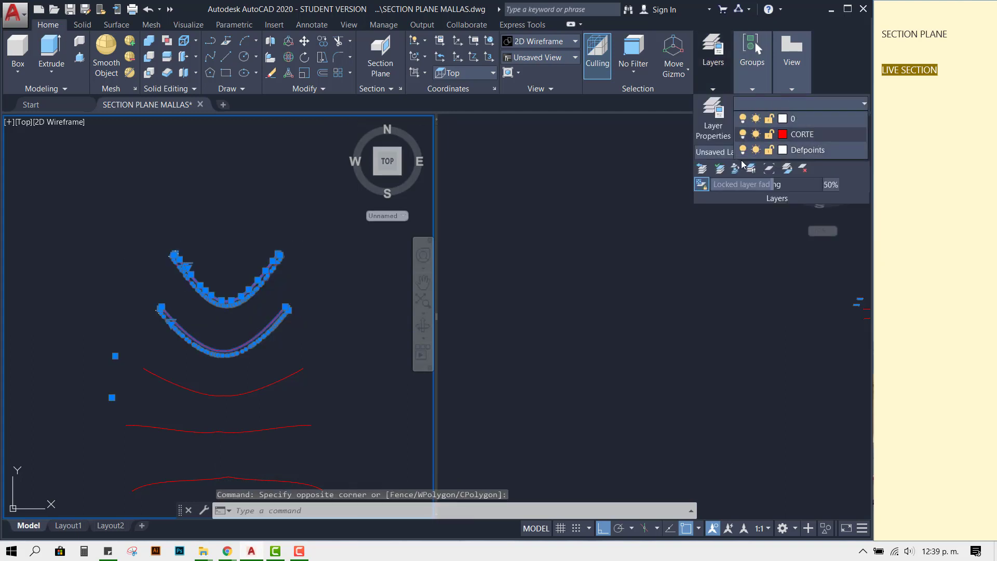
key(Escape)
key(Escape)
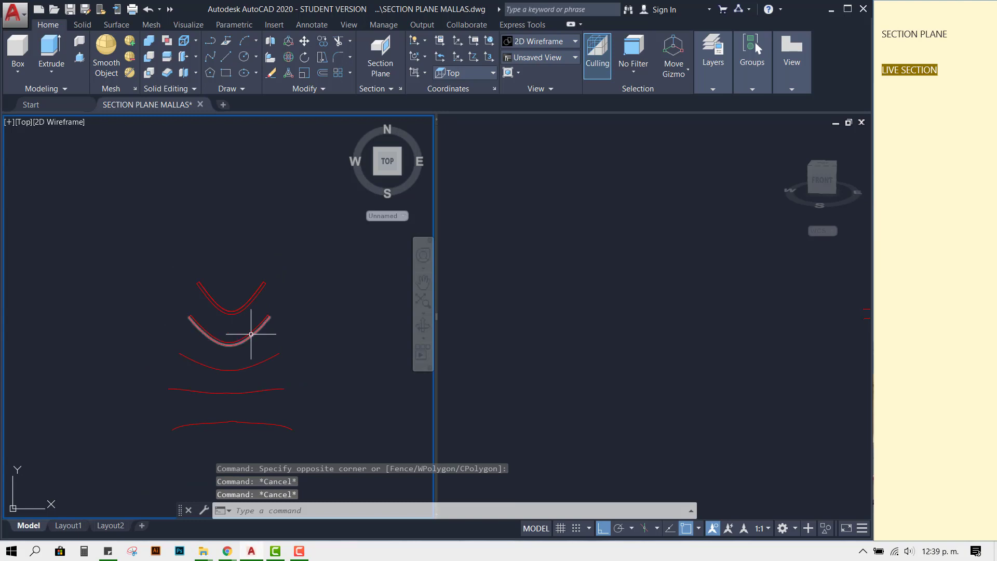
scroll(218, 306, down, 4)
click(717, 81)
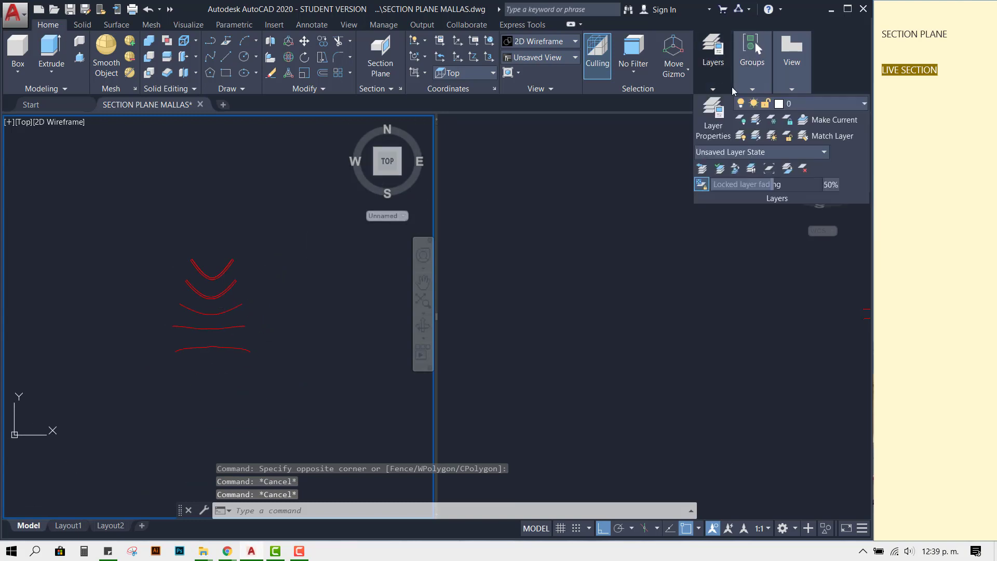
key(Escape)
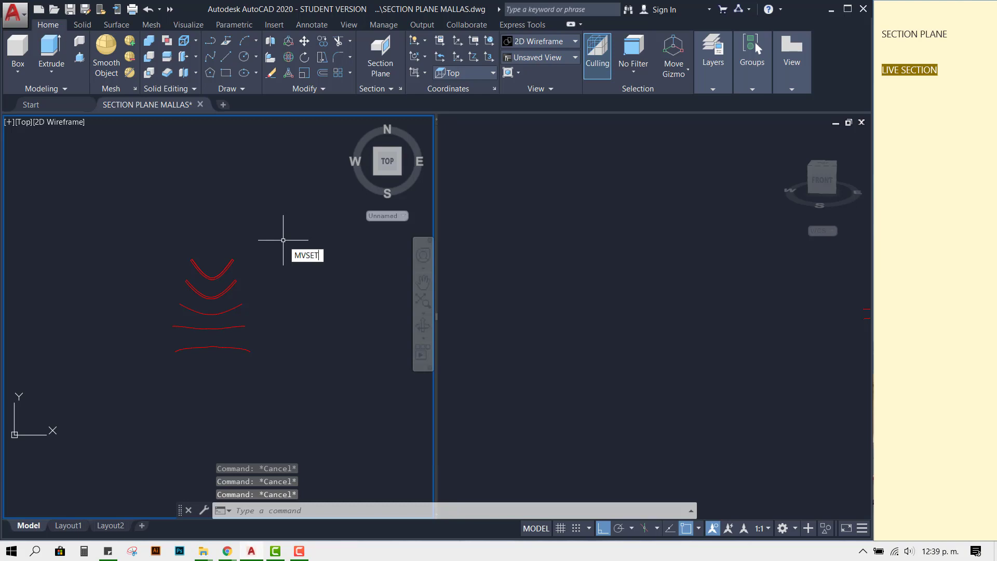
text(N)
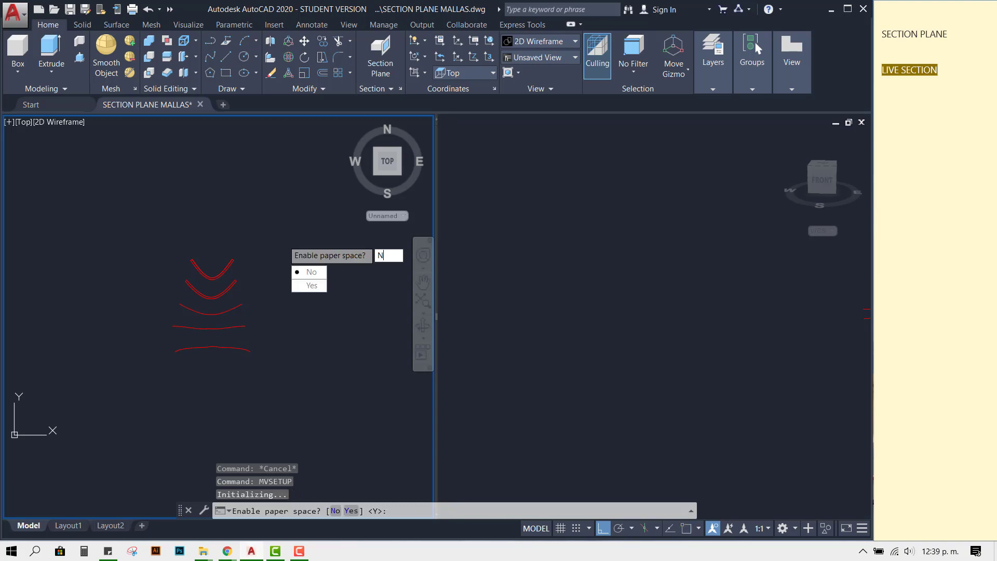
key(Return)
text(M)
key(Return)
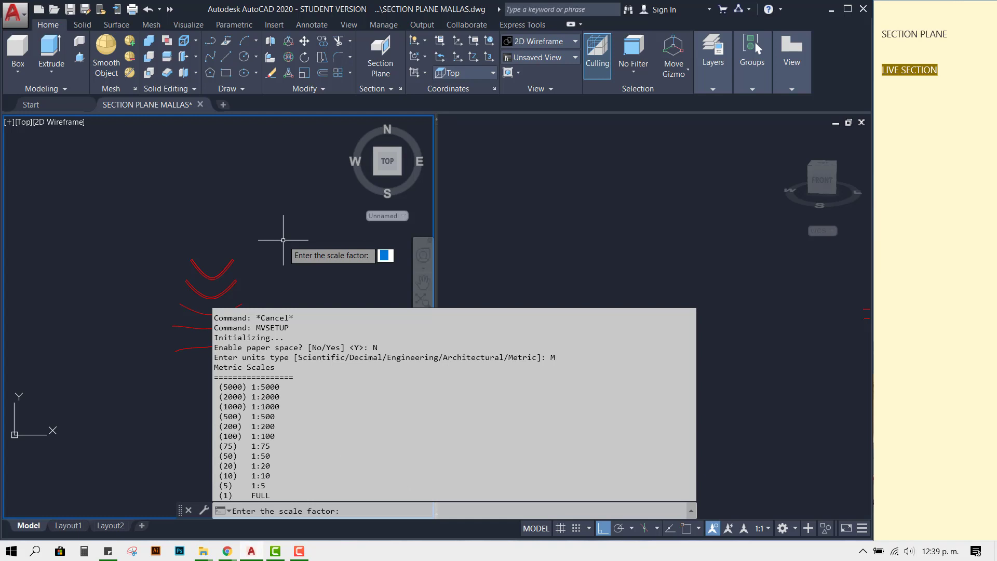
text(100)
key(Return)
text(.9)
key(Return)
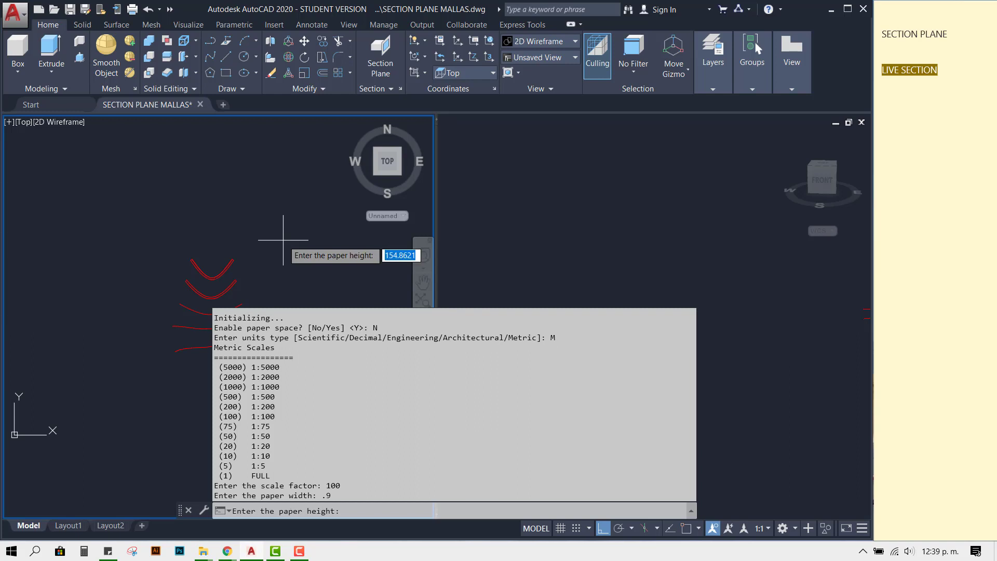
text(.6)
key(Return)
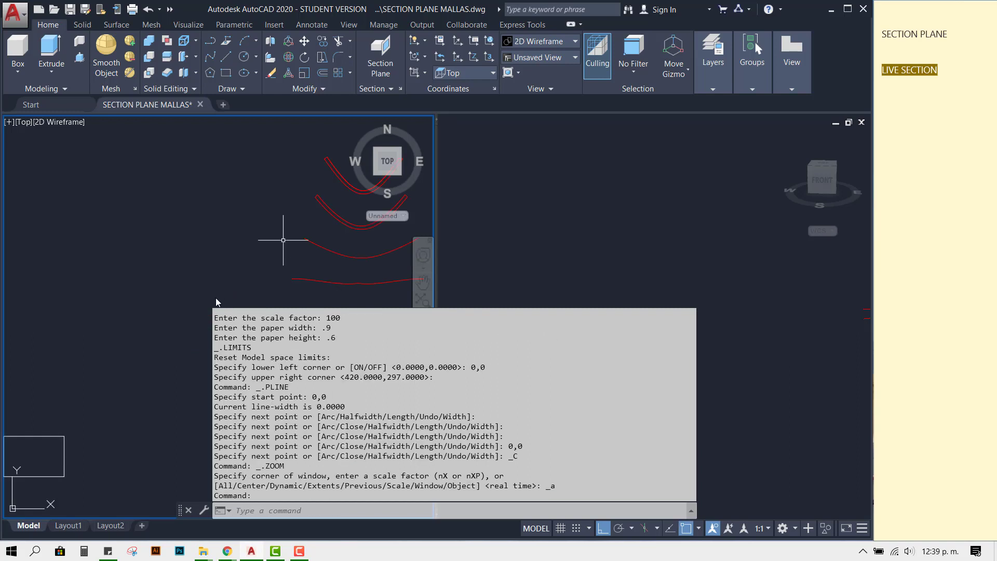
scroll(238, 312, down, 2)
mouse_move(241, 378)
middle_down()
mouse_move(177, 393)
mouse_move(229, 403)
middle_up()
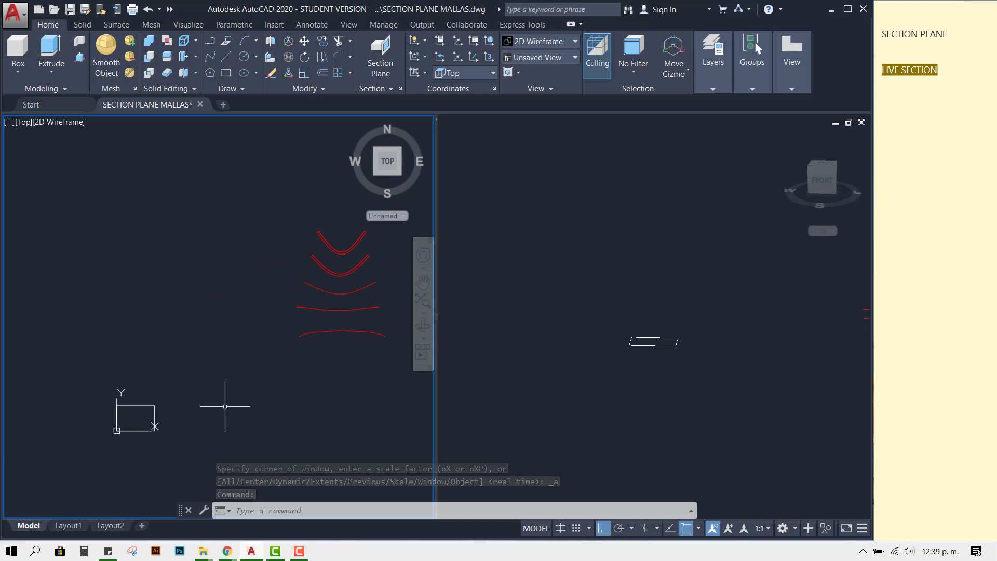
click(172, 439)
click(109, 408)
Delete the old paper-limit frame and rerun MVSETUP at scale 250 for a 0.9 × 0.6 sheet.
key(Delete)
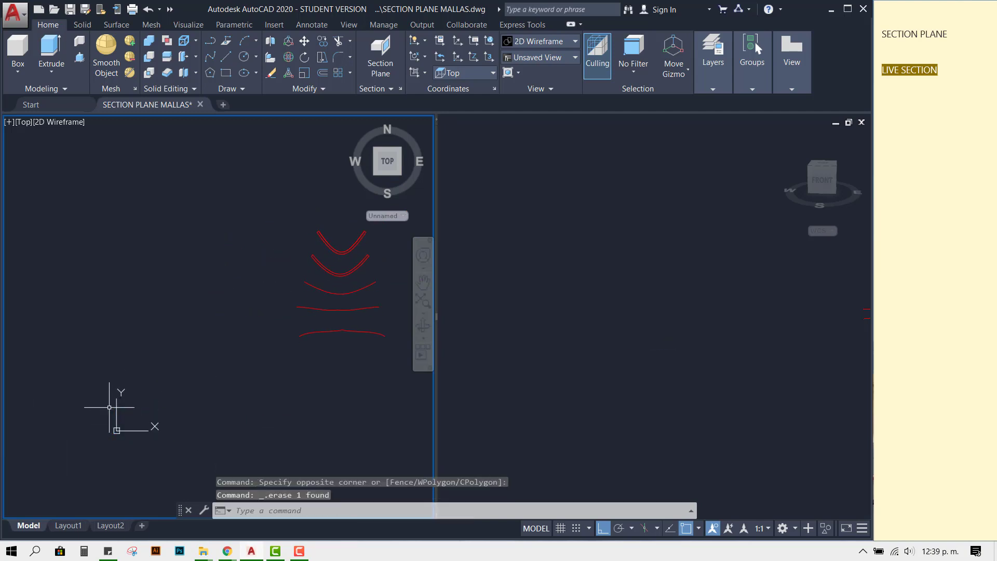
text(MVSETUP)
key(Return)
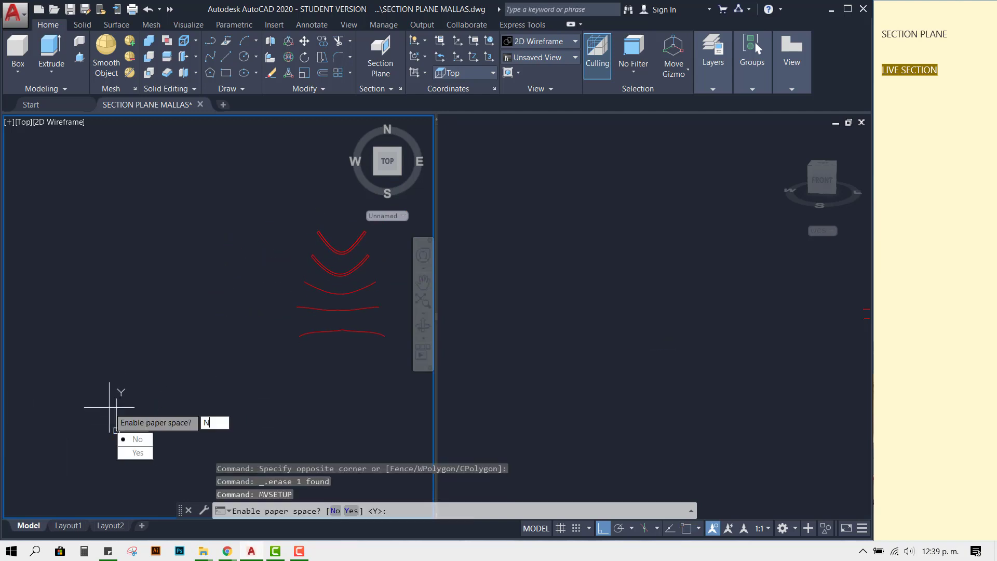
text(N)
key(Return)
text(M)
key(Return)
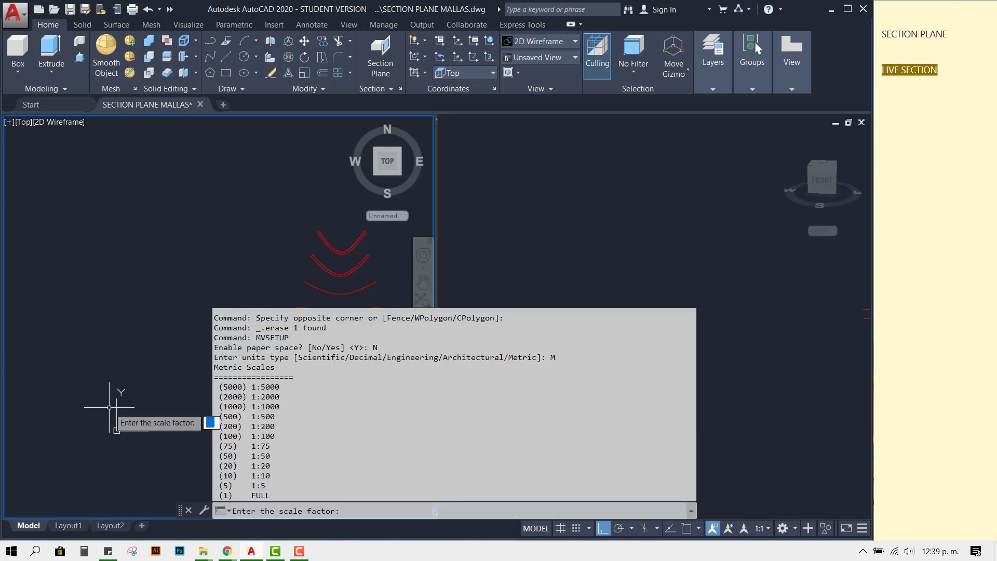
text(250)
key(Return)
text(9)
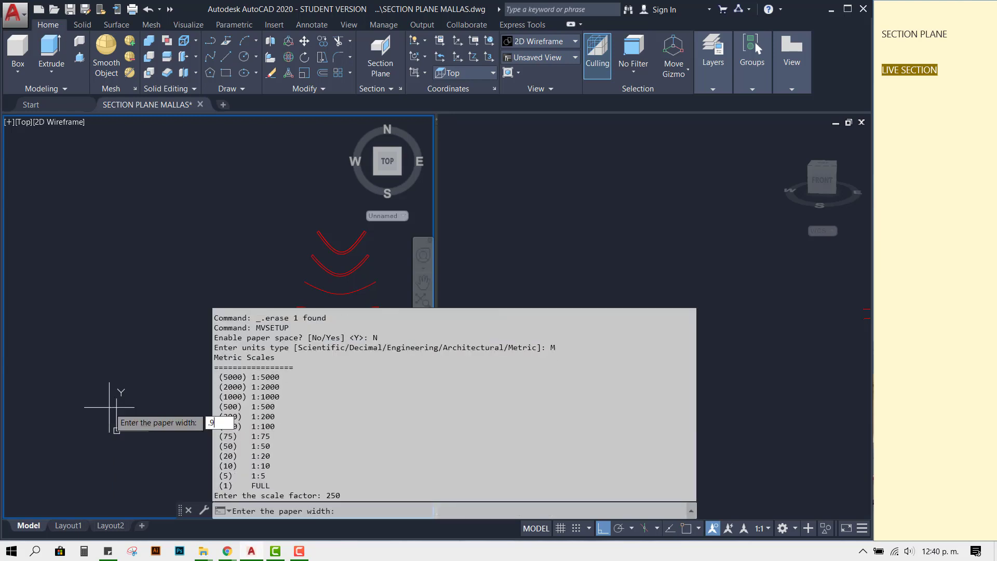
key(Return)
text(.6)
key(Return)
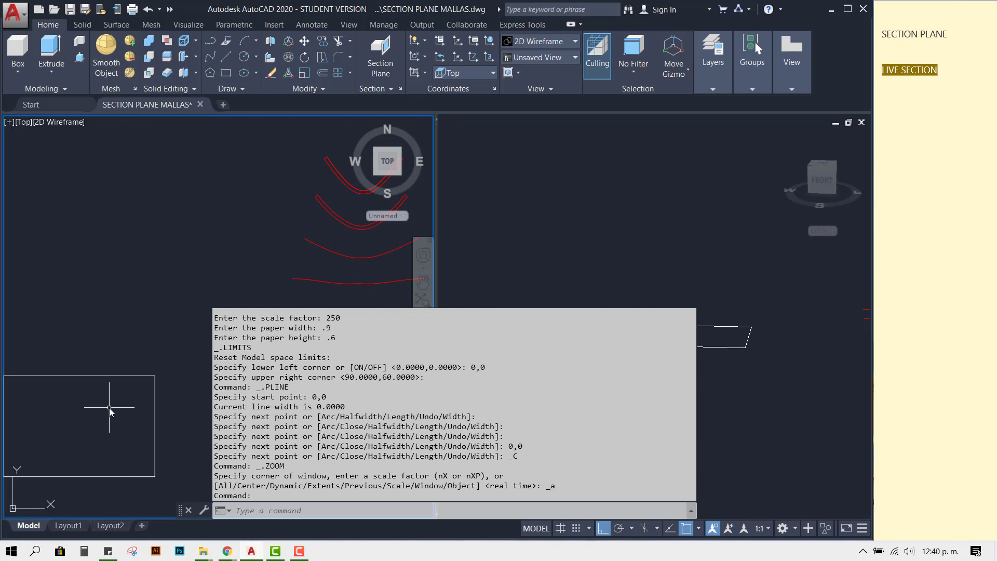
scroll(112, 332, down, 1)
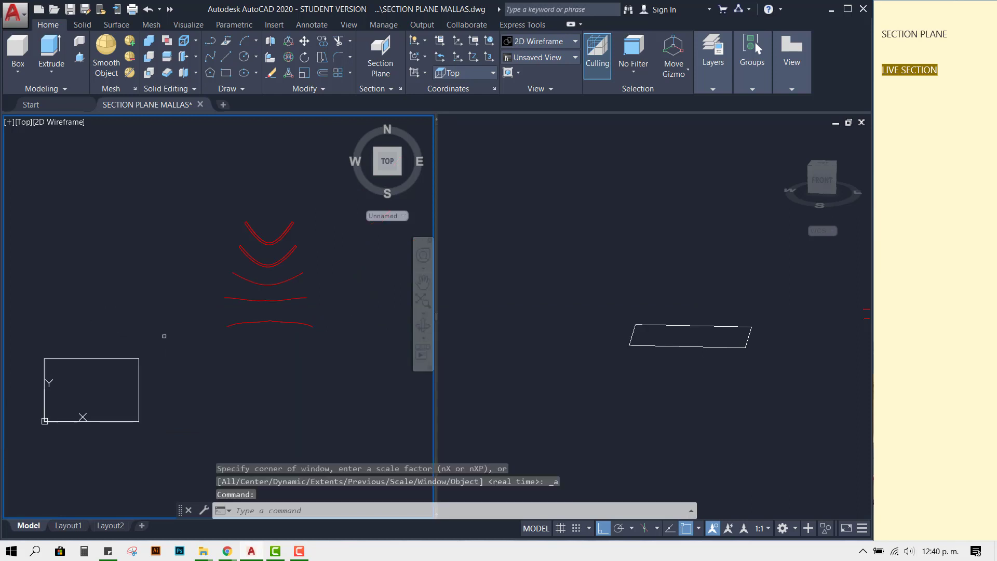
Abandon a started move and erase the small rectangle near the UCS origin.
text(m)
key(Return)
click(175, 395)
click(129, 442)
key(Return)
click(99, 404)
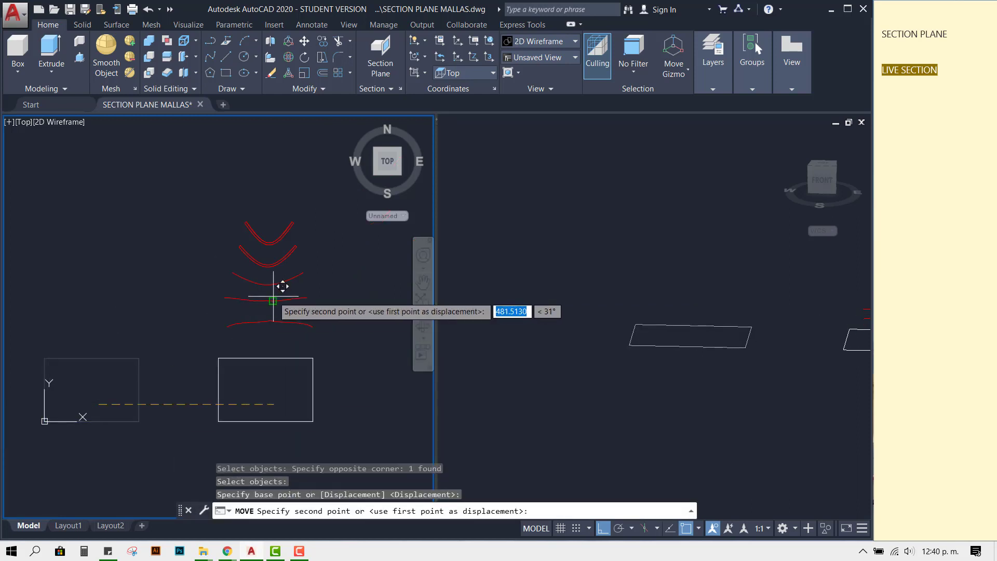
key(Escape)
click(178, 401)
click(133, 370)
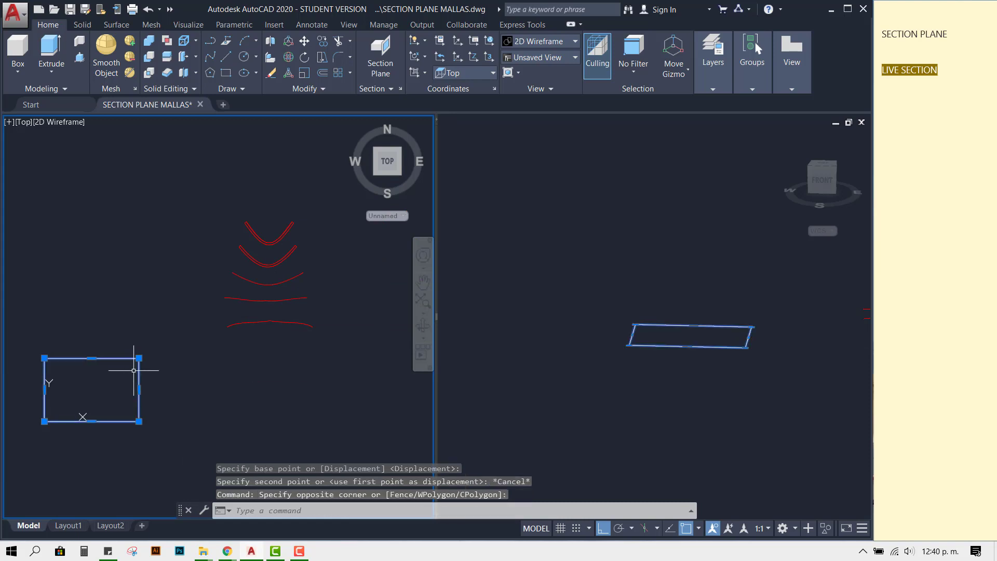
key(Delete)
Run MVSETUP with no paper space, metric units, scale 500 and a 0.9 × 0.6 sheet.
text(mv)
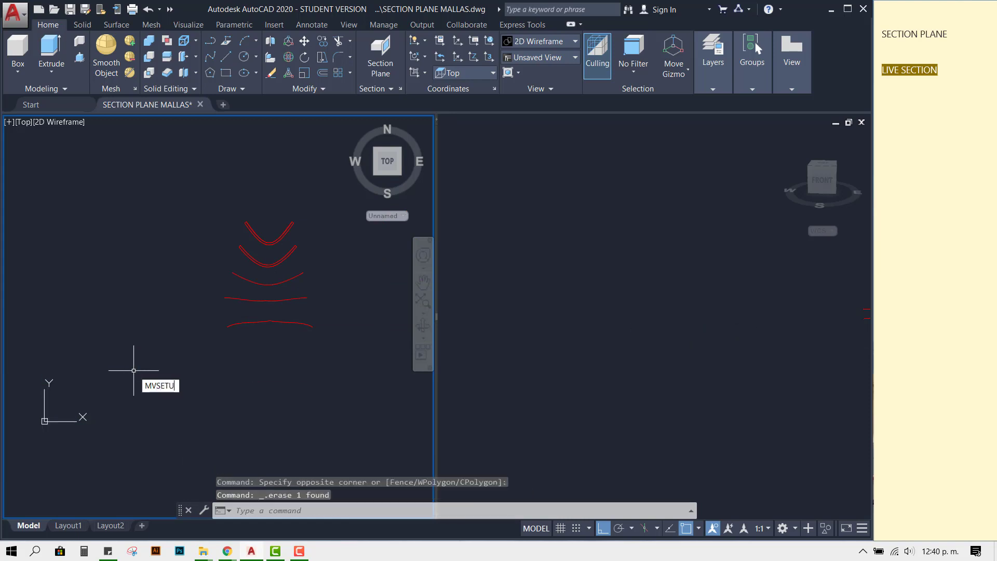
text(p)
key(Return)
text(n)
key(Return)
text(m)
key(Return)
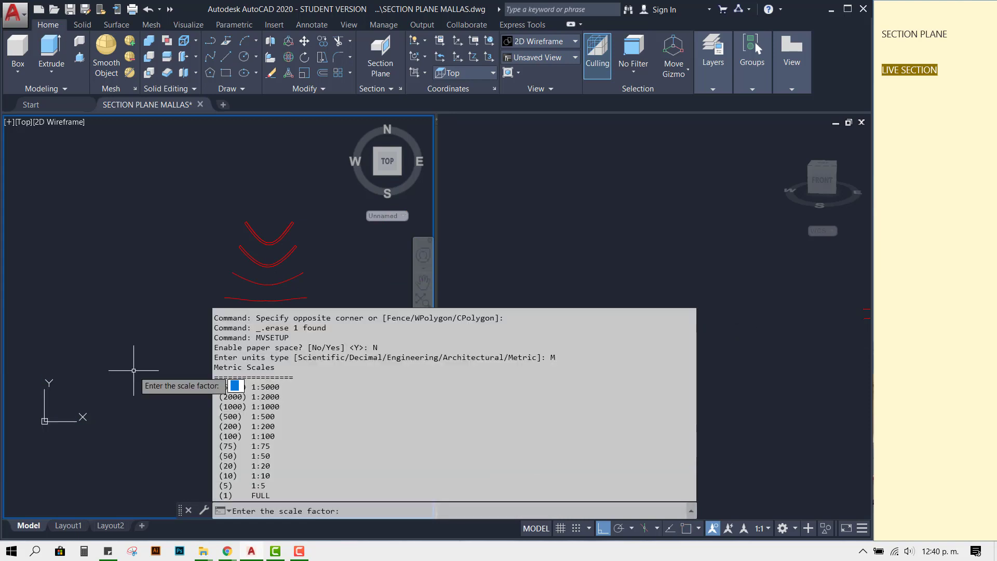
text(500)
key(Return)
text(.9)
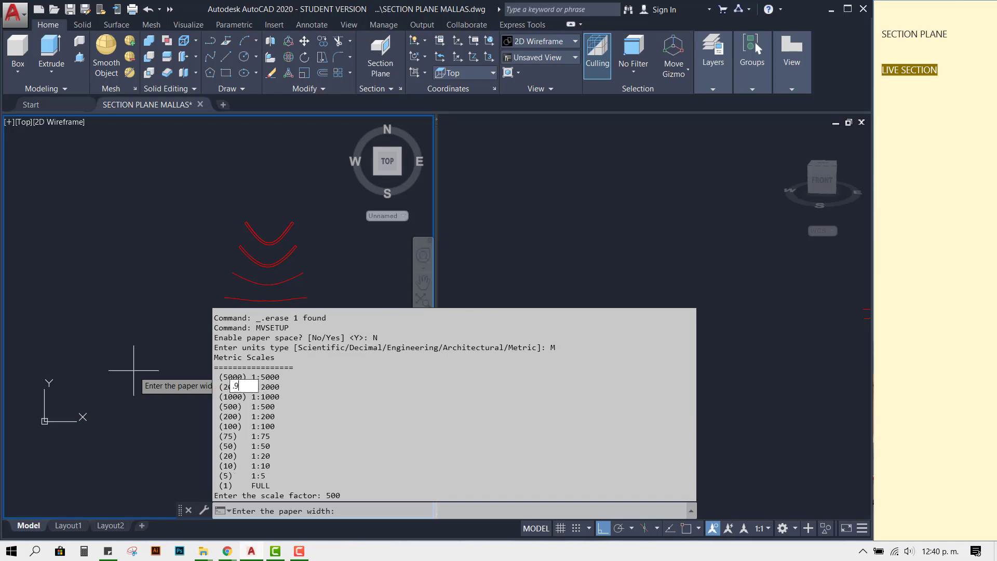
key(Return)
text(.6)
key(Return)
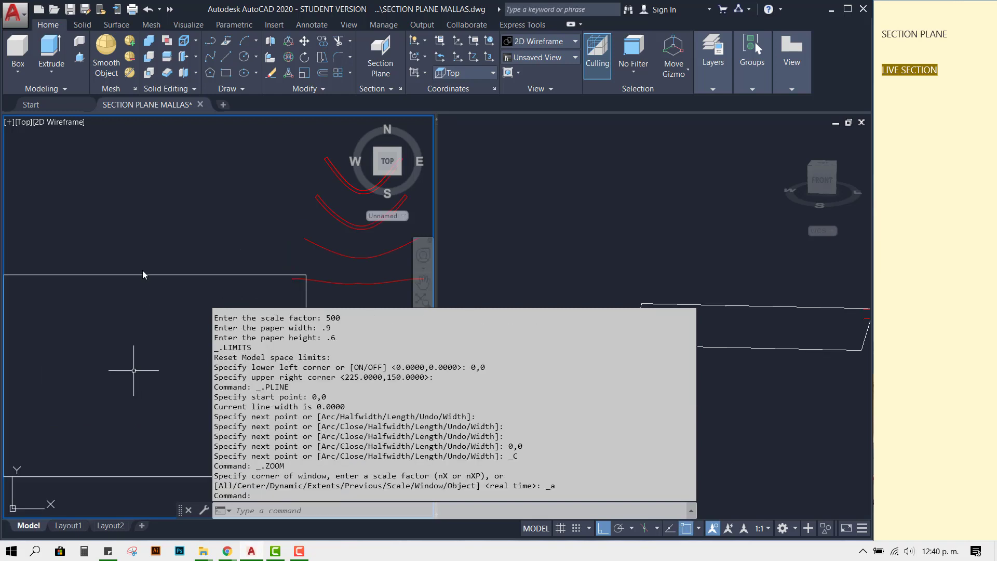
Move the limits frame diagonally so it surrounds the red section curves.
scroll(139, 263, down, 3)
middle_drag(181, 325, 154, 286)
text(M)
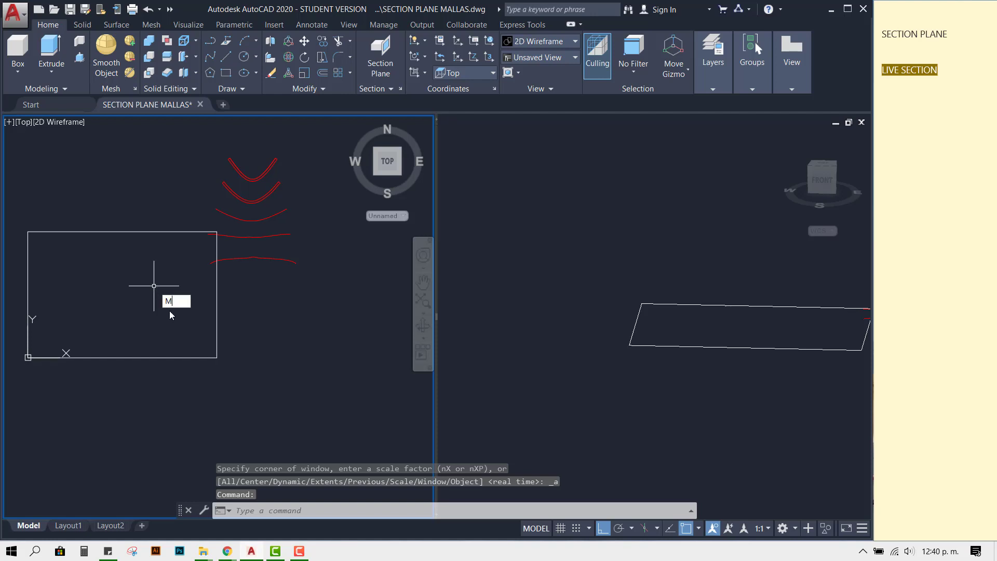
key(Return)
click(265, 407)
click(204, 357)
key(Return)
click(166, 280)
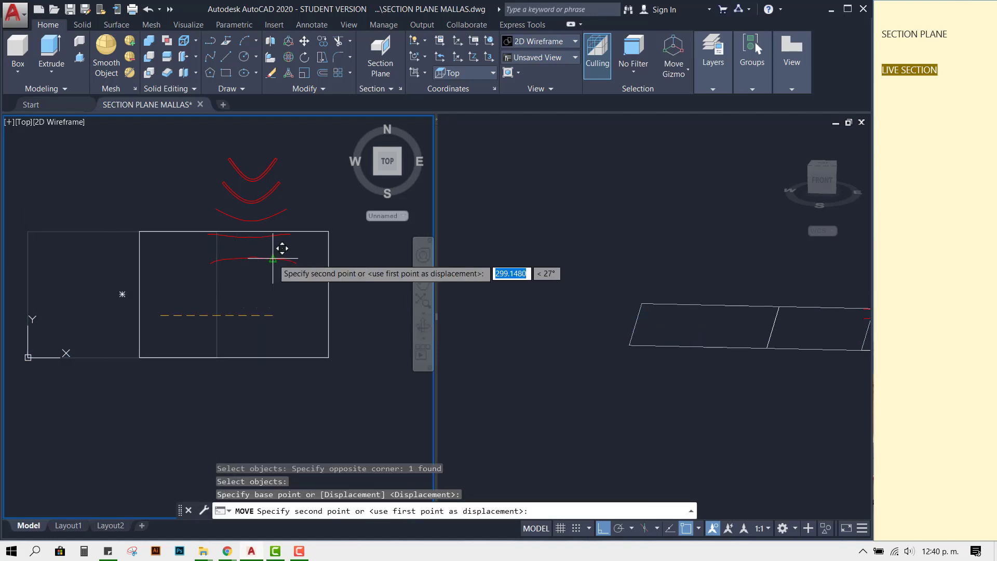
key(F8)
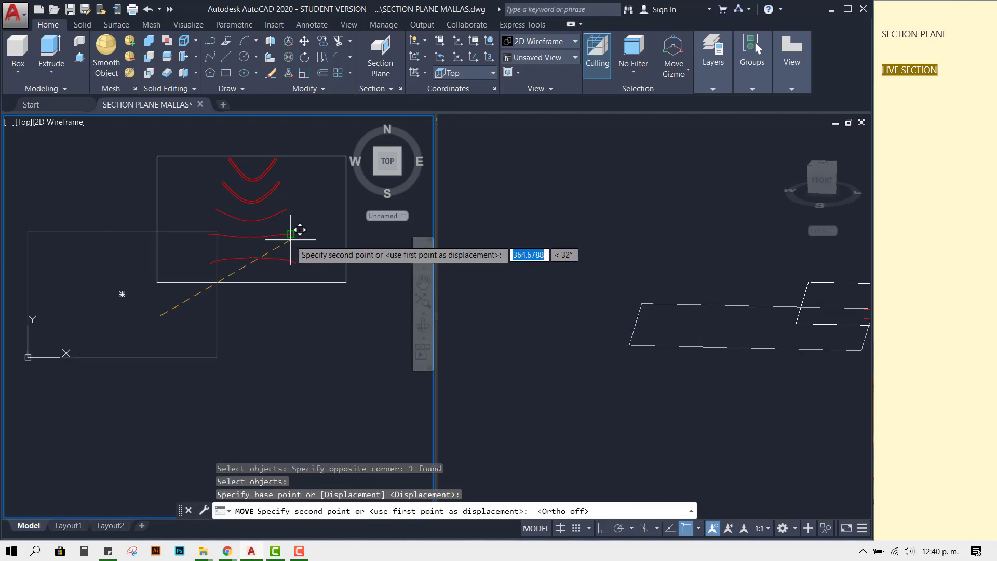
click(300, 234)
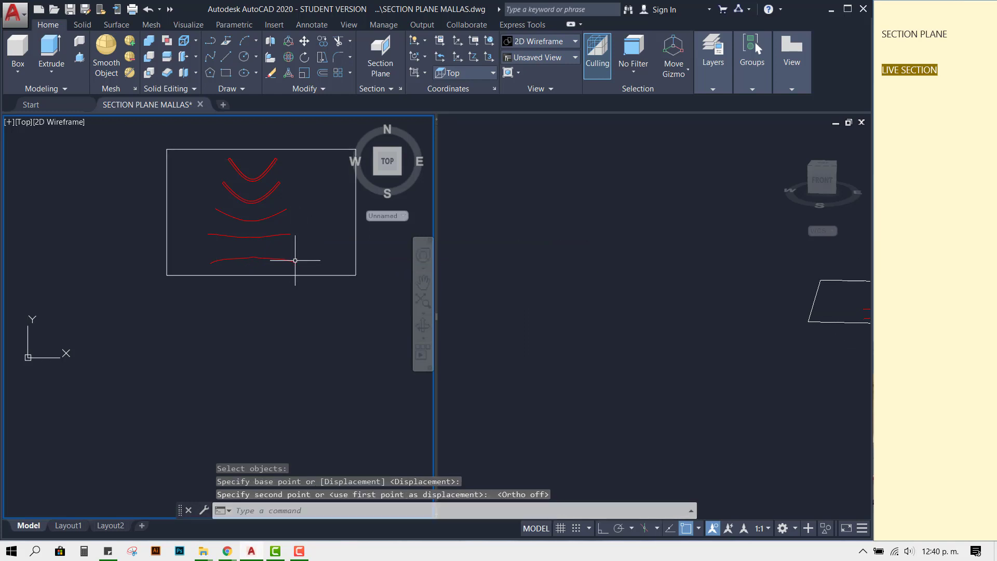
middle_drag(279, 266, 266, 287)
scroll(266, 286, up, 1)
scroll(249, 259, up, 1)
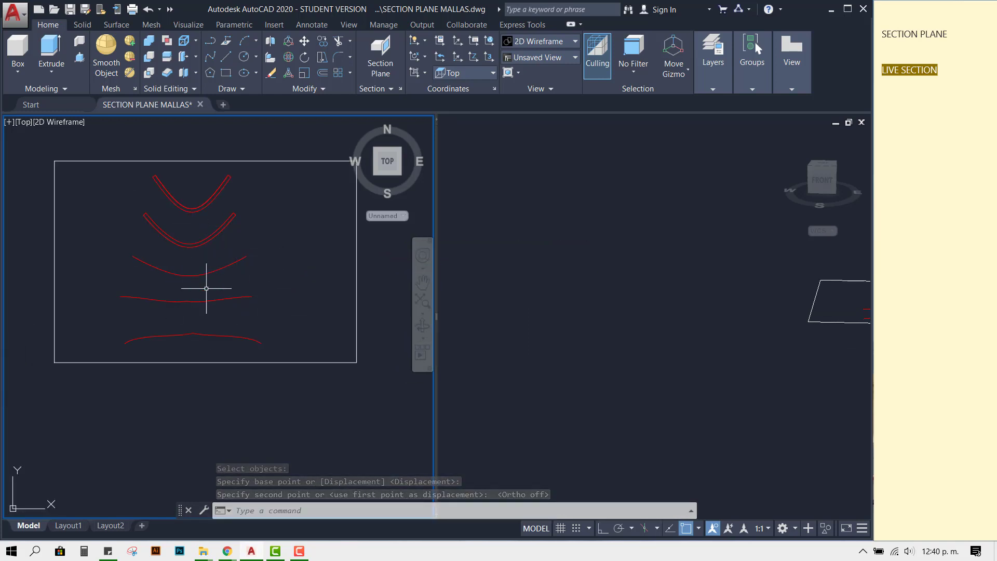
Move the seven red curves higher inside the limits frame.
click(263, 302)
text(m)
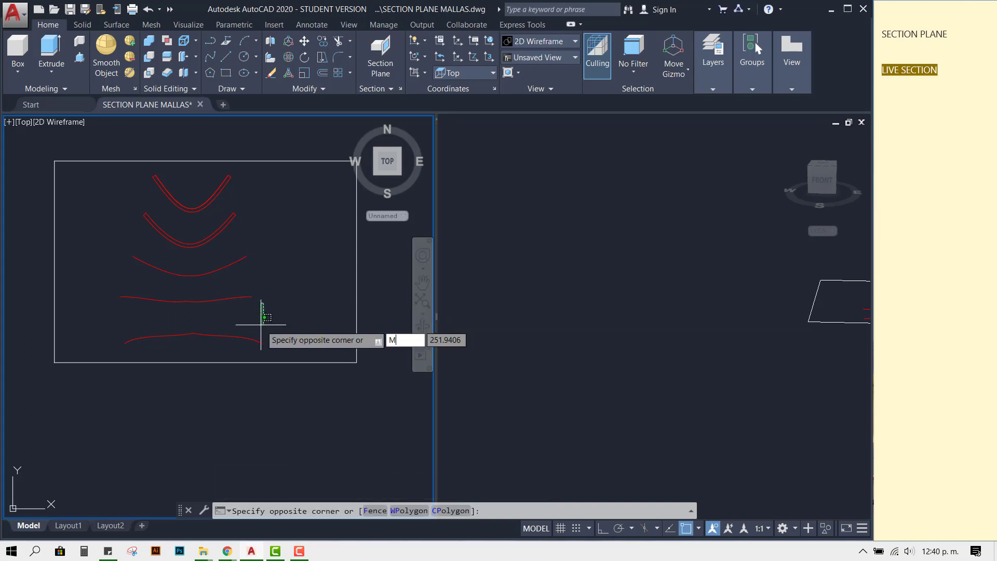
key(Return)
click(322, 347)
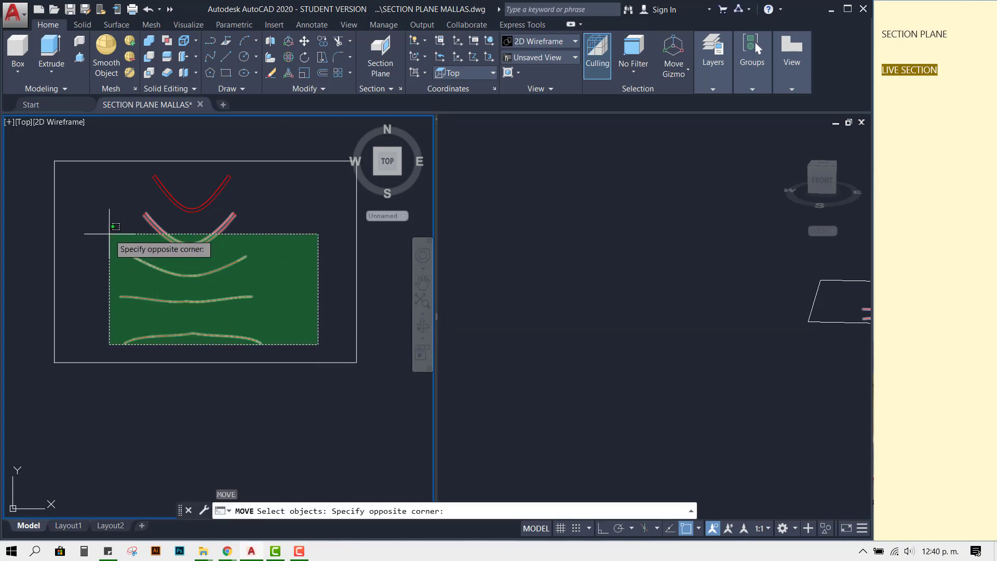
click(105, 218)
click(192, 254)
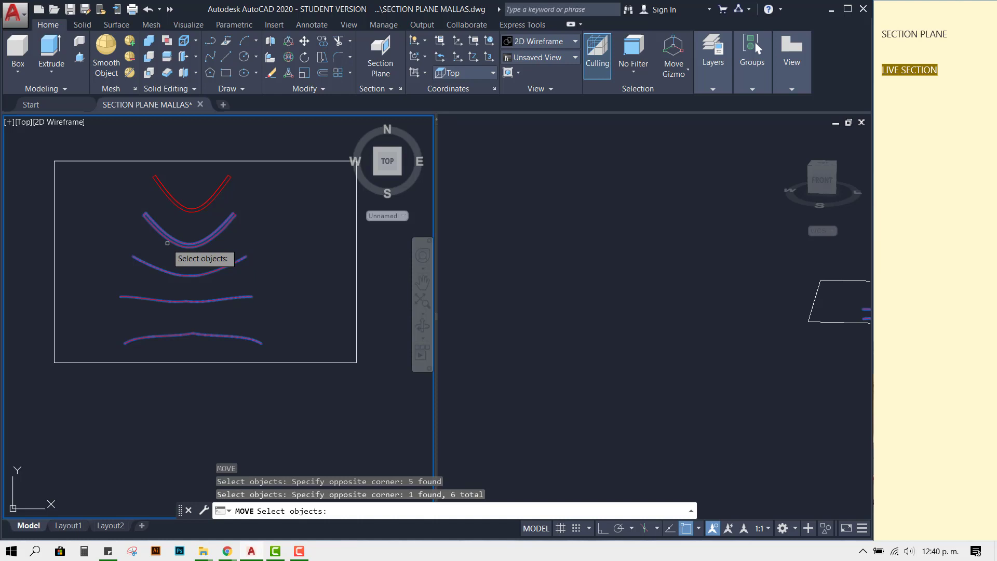
click(249, 248)
click(228, 189)
key(Return)
click(289, 276)
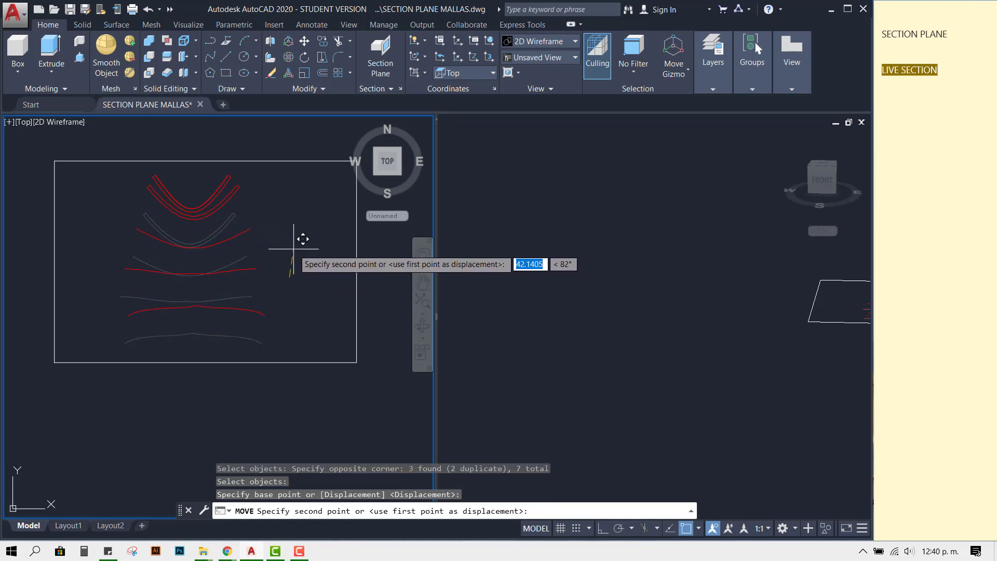
click(292, 248)
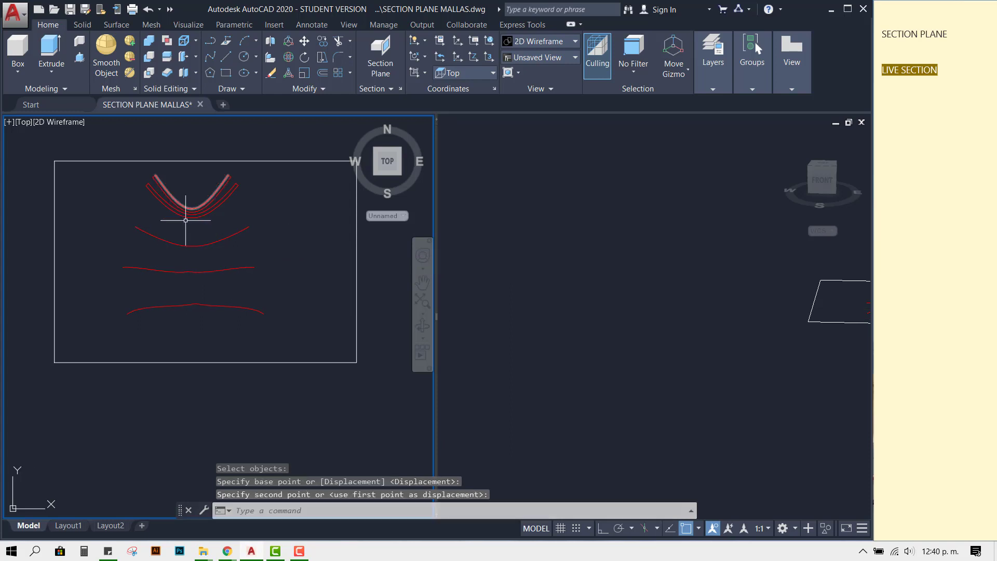
scroll(176, 218, up, 4)
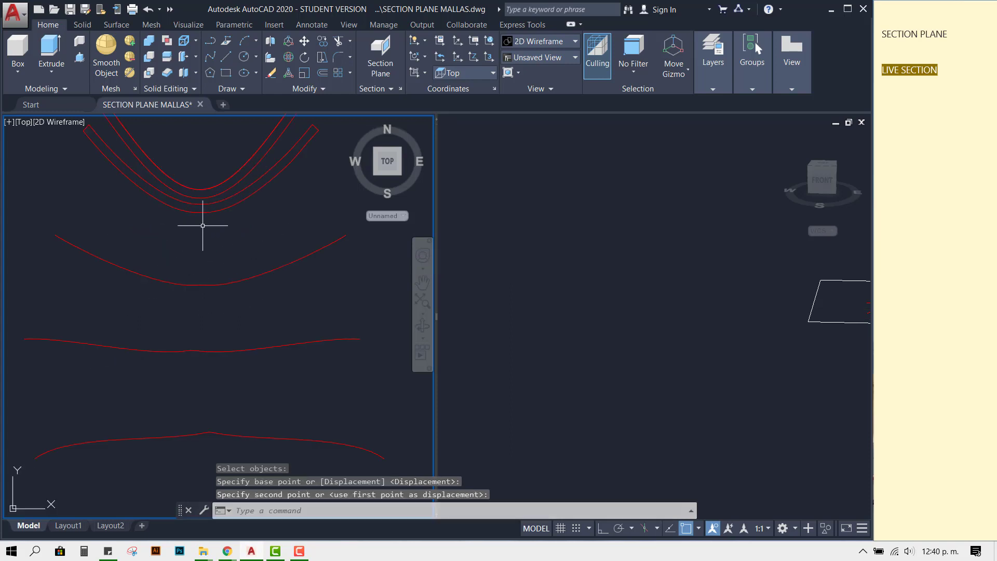
Nudge the same seven curves slightly upward with MOVE Previous and zoom out.
text(m)
key(Return)
text(p)
key(Return)
key(Return)
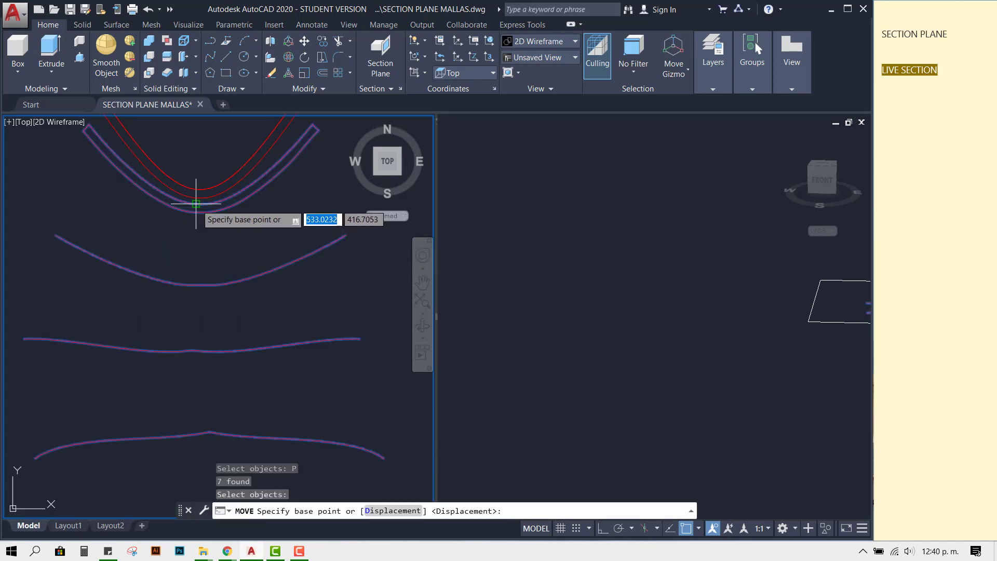
click(196, 204)
click(198, 199)
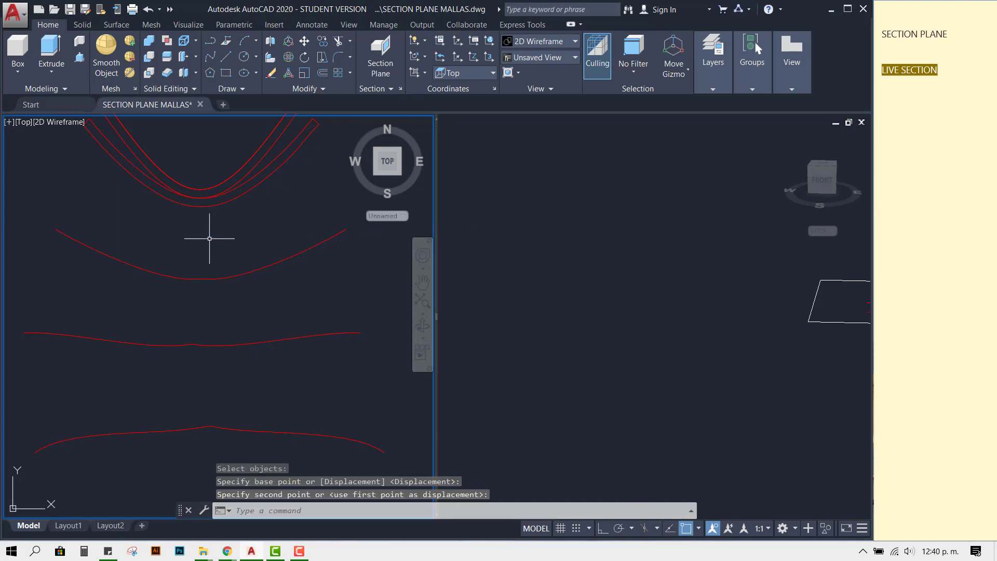
scroll(208, 237, down, 1)
scroll(200, 244, down, 1)
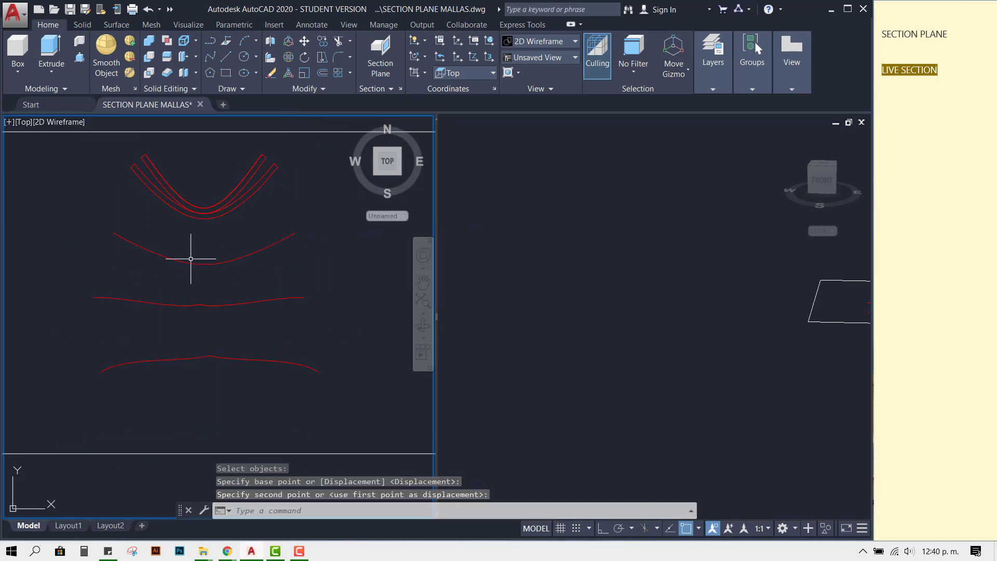
scroll(209, 310, down, 1)
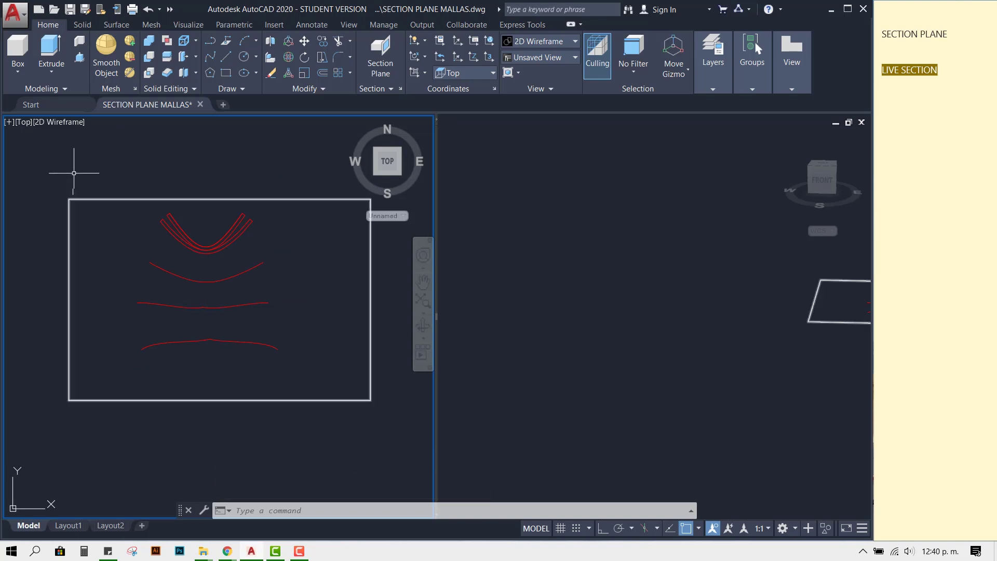
Save As SECTION PLANE MALLAS.dxf with file type AutoCAD 2018 DXF (*.dxf).
click(15, 15)
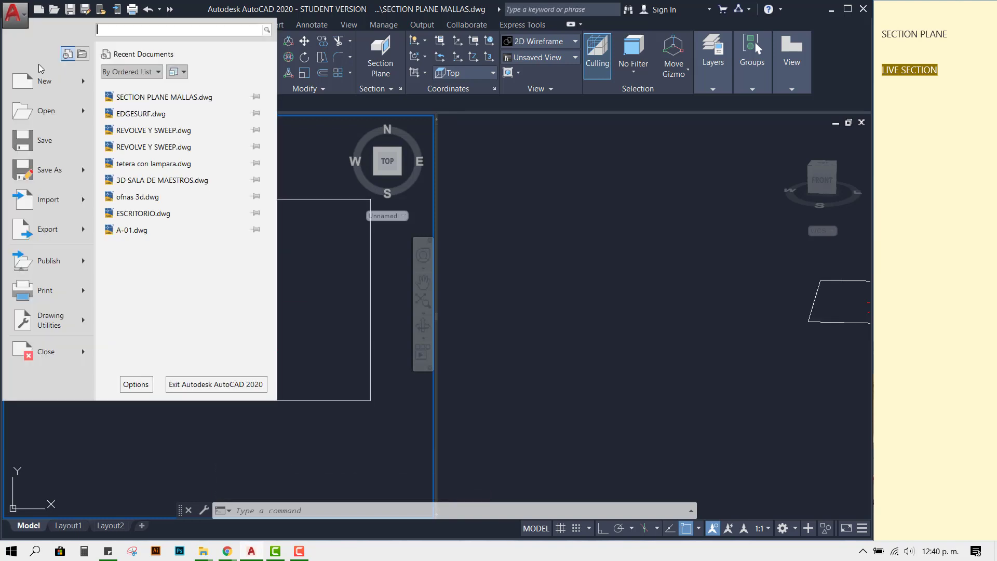
click(49, 170)
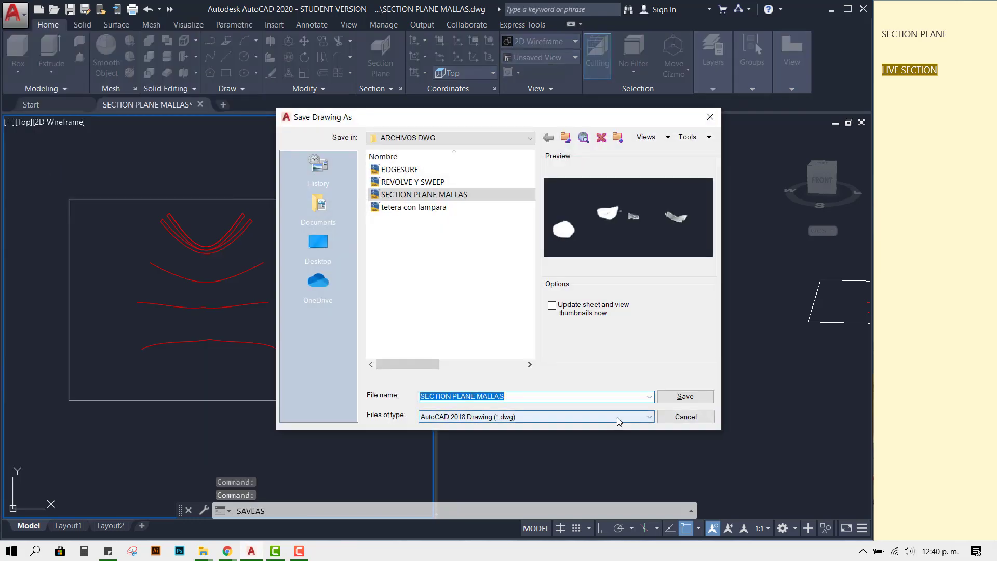
click(617, 416)
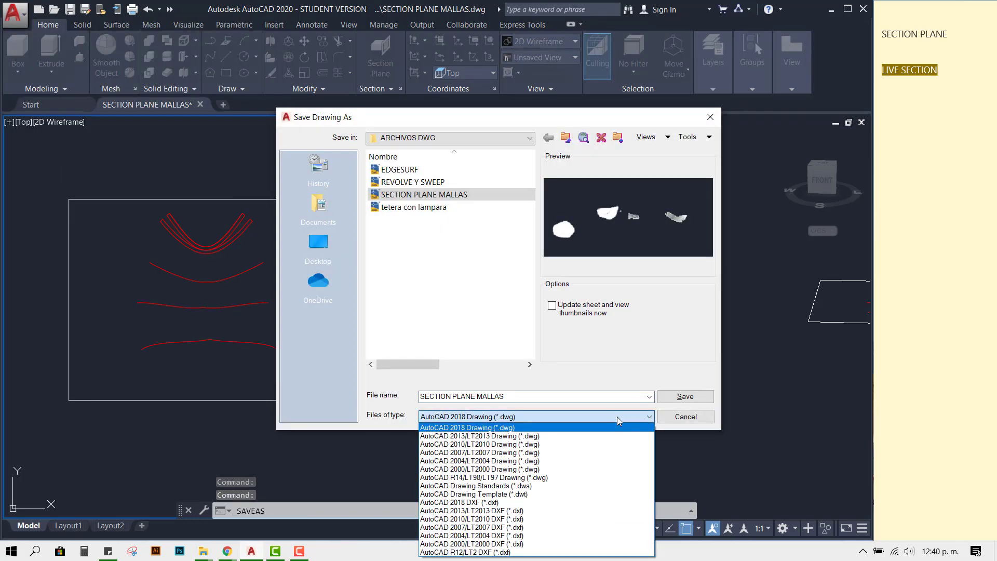
click(499, 502)
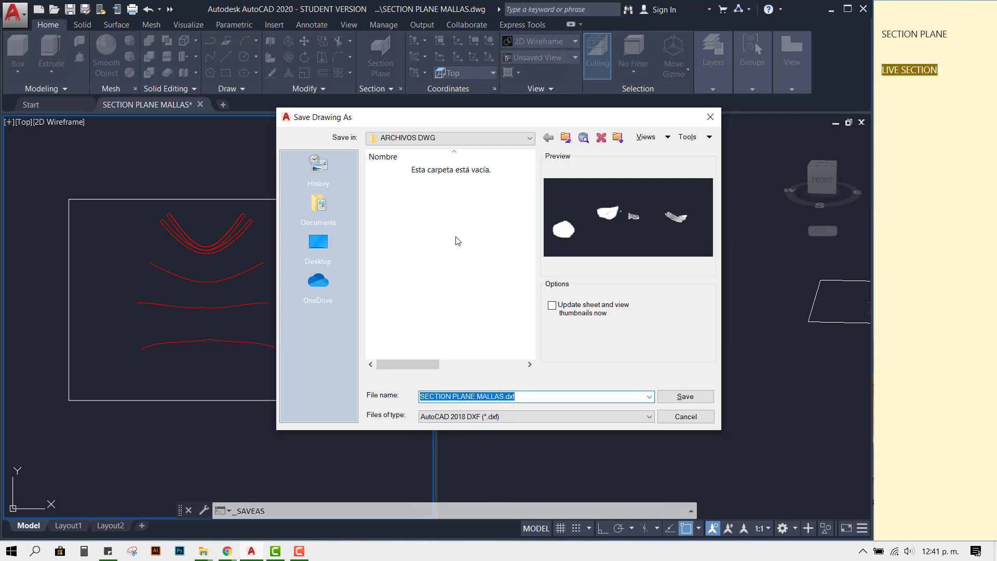
click(685, 397)
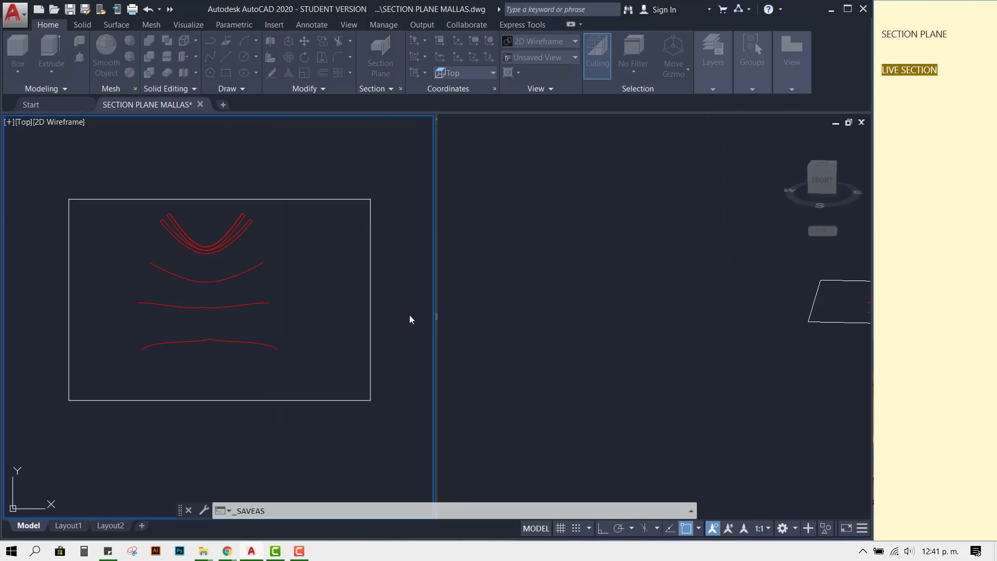